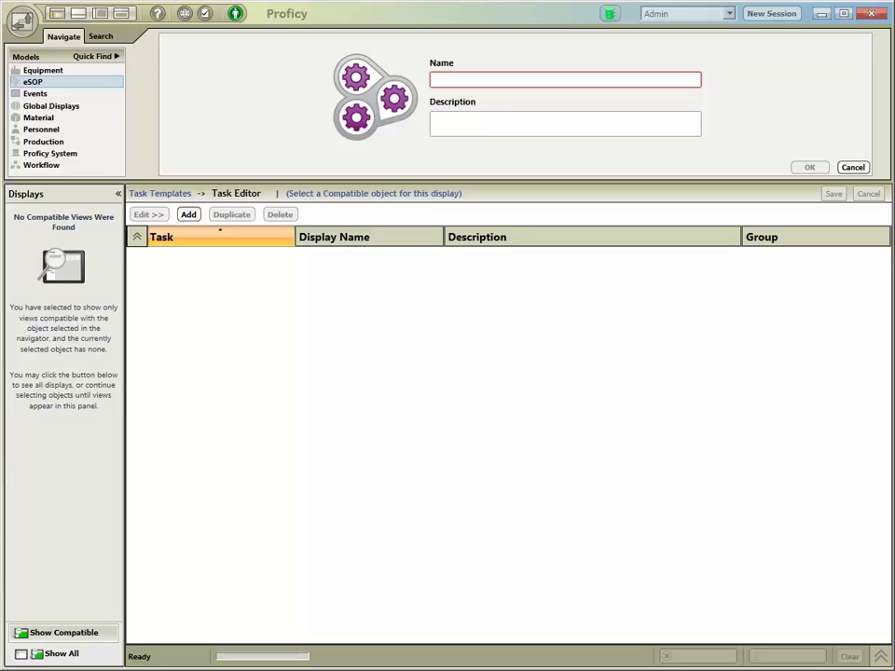
Name the new task template "Alarm Procedures".
type("Alarm ")
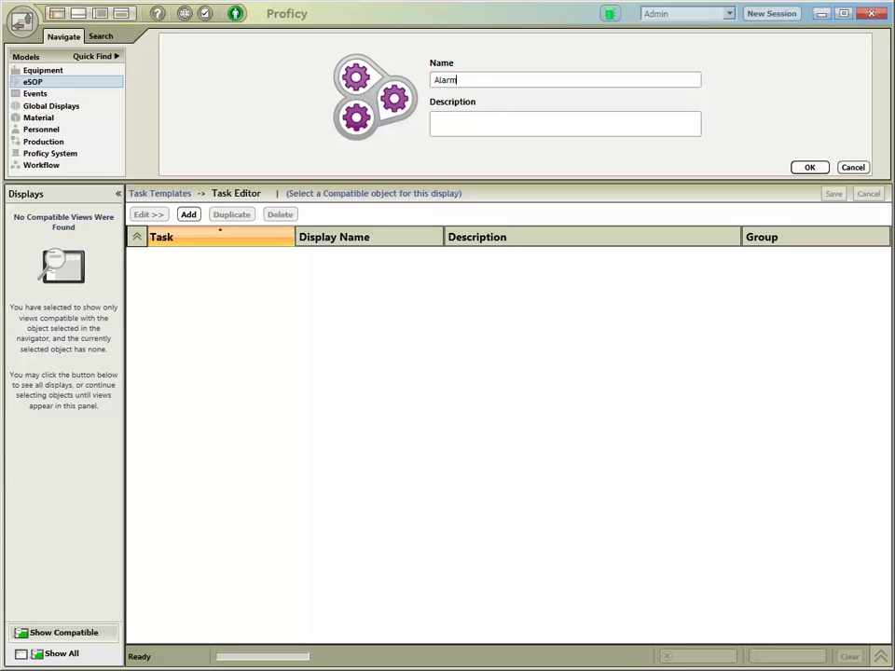
type("Procu")
key("BackSpace")
type("edures")
Enter the description "This is a general template process flow for Turbidity Alarm Procedures." and create the template.
left_click(433, 118)
type("This is a general ")
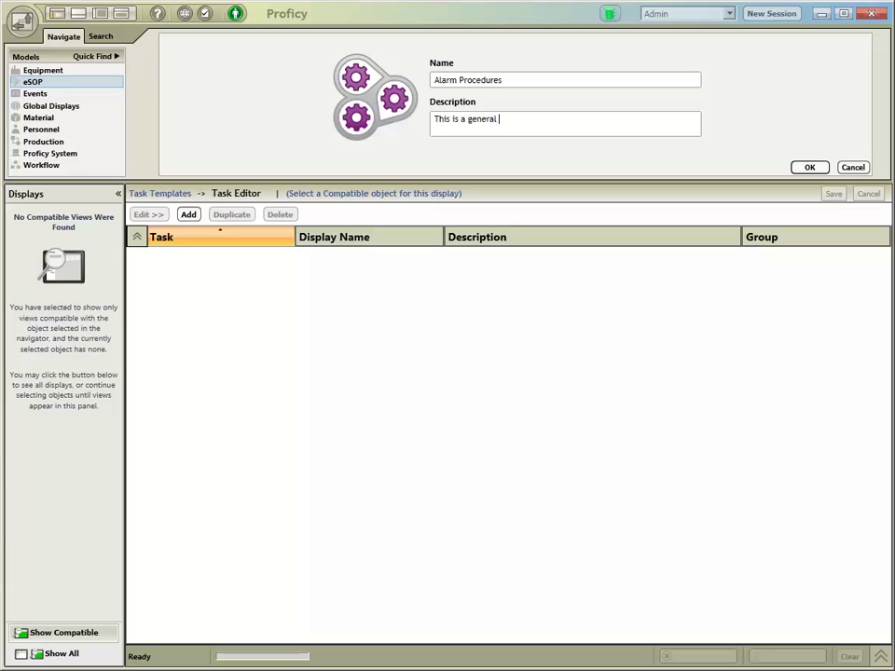
type("template ")
type("promt")
key("BackSpace")
key("BackSpace")
type("cess flow for Turbidity Alarm Procedures")
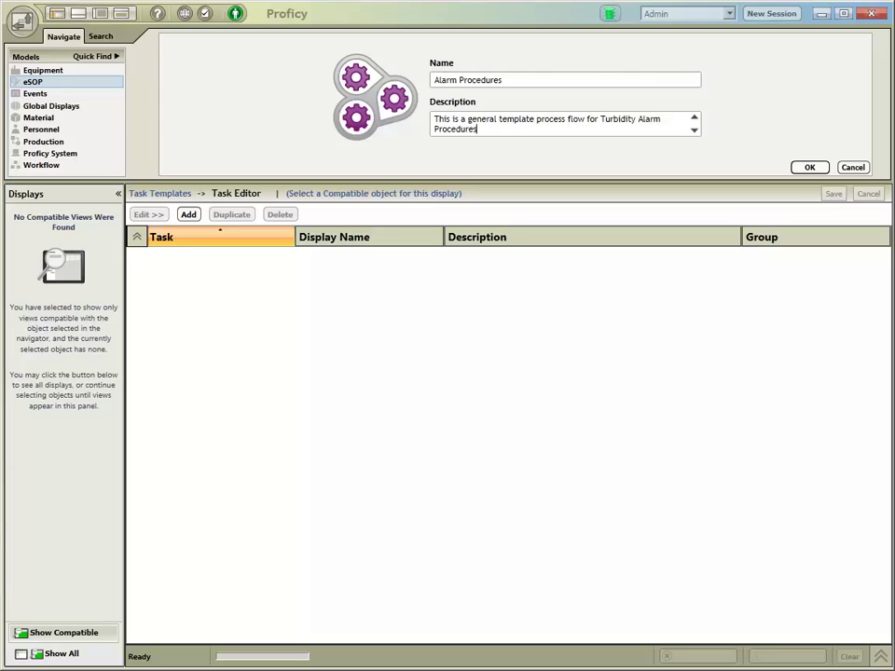
type(".")
key("Return")
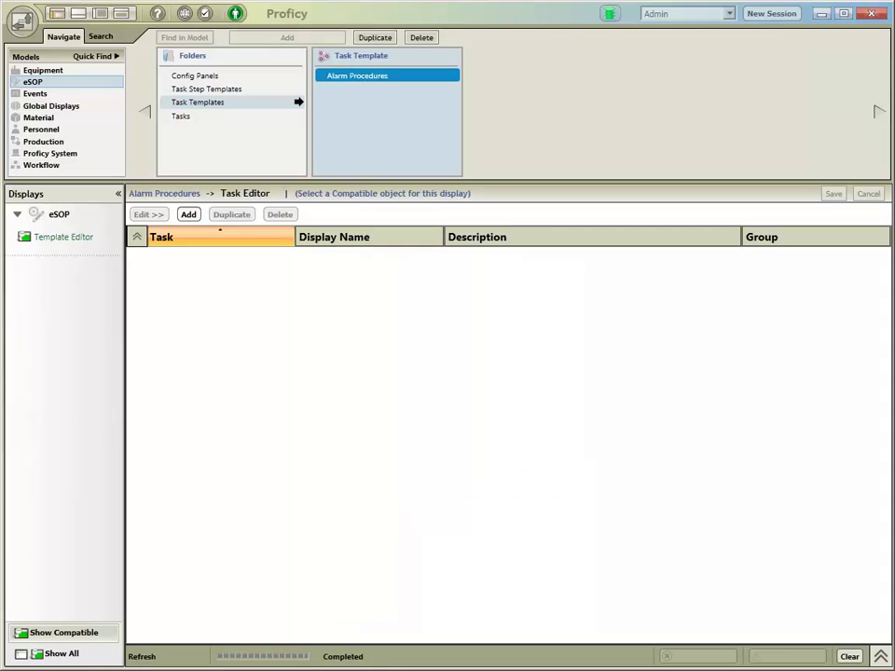
Set the Alarm Procedures template's workflow to Sample Sequential Template in the Template Editor and save it.
left_click(64, 237)
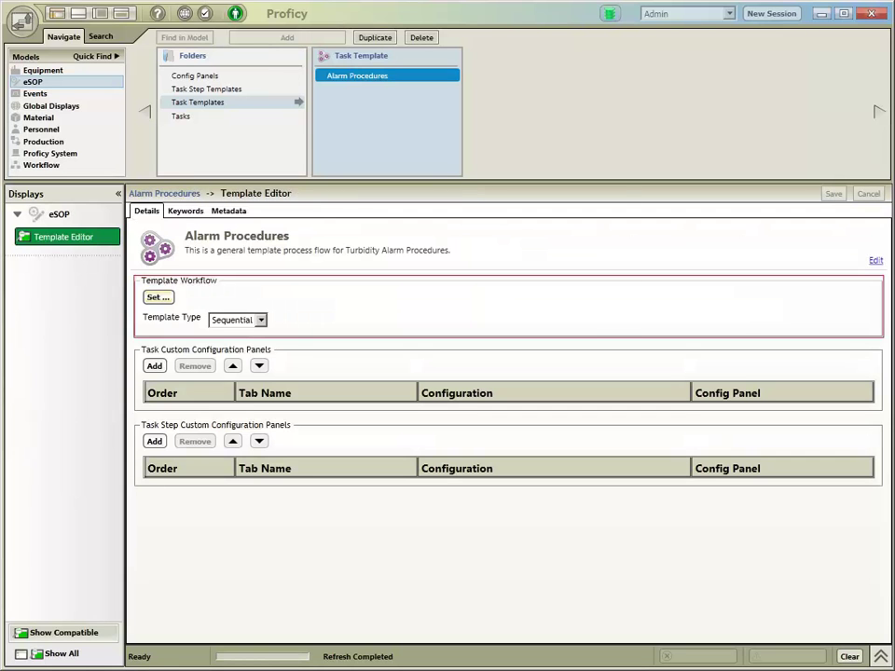
left_click(158, 297)
left_click(147, 175)
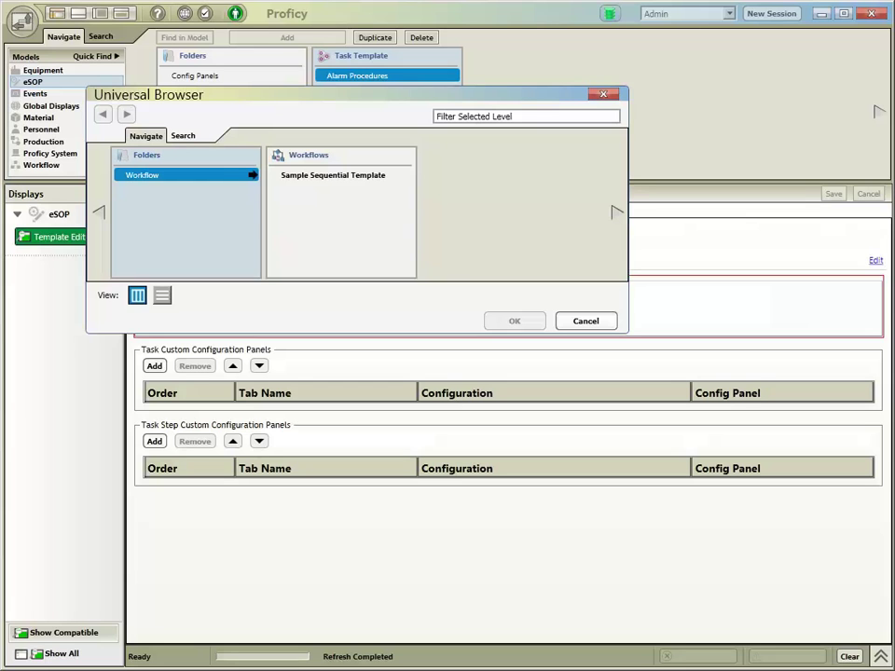
left_click(333, 175)
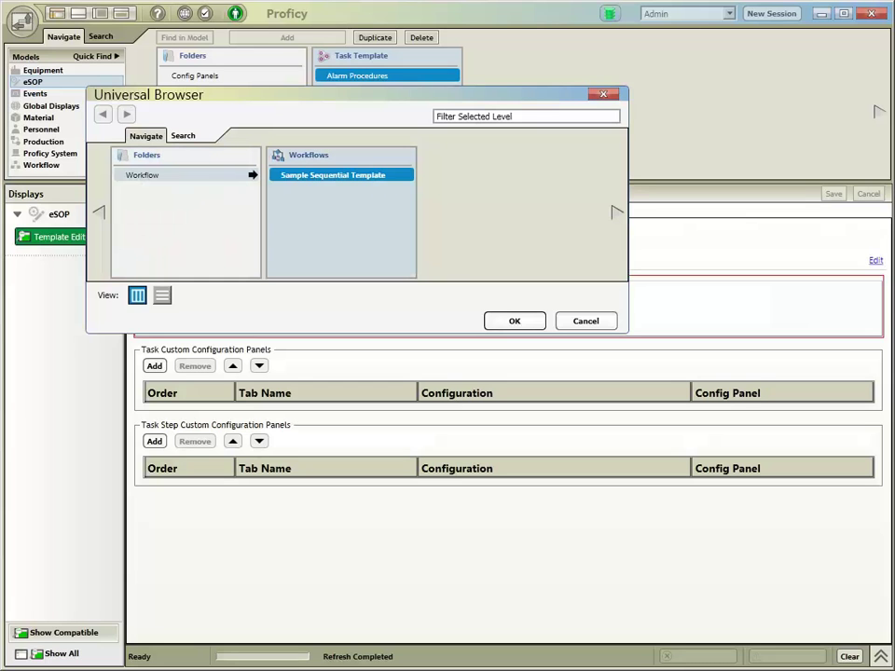
key("Return")
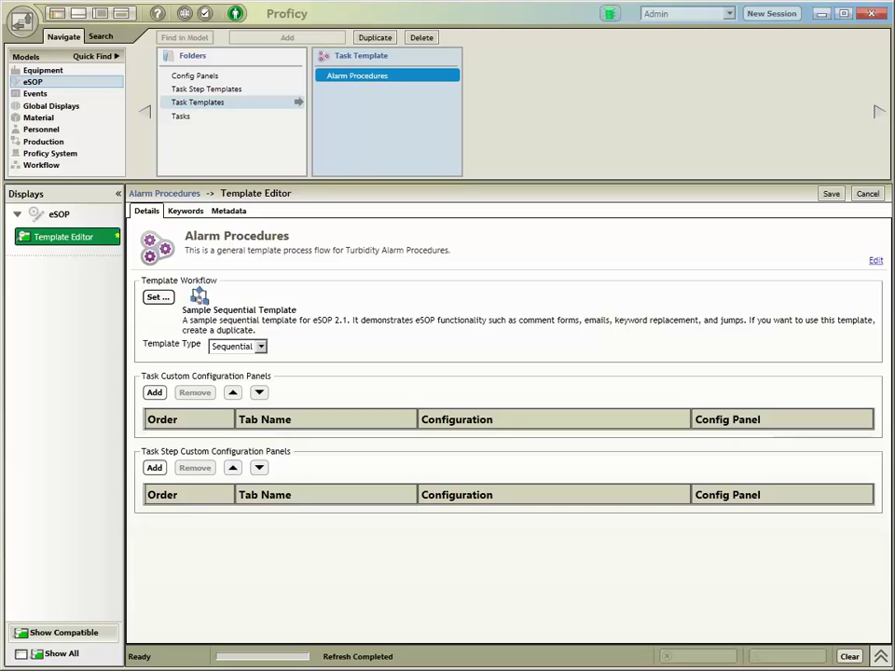
key("ctrl+s")
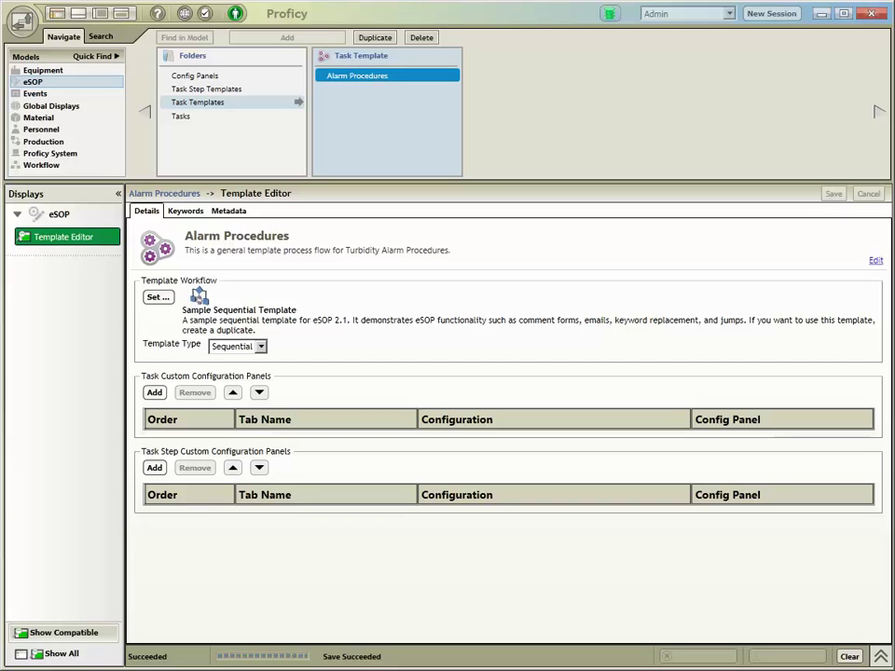
Add a new task under Tasks and name it "BB1 Alarm".
left_click(181, 116)
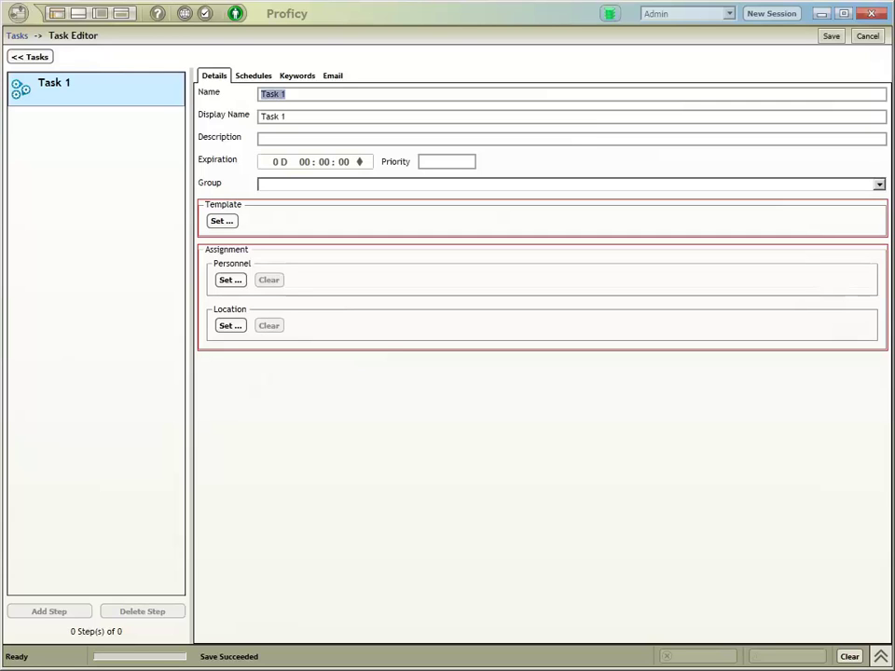
type("BB1 Alarm")
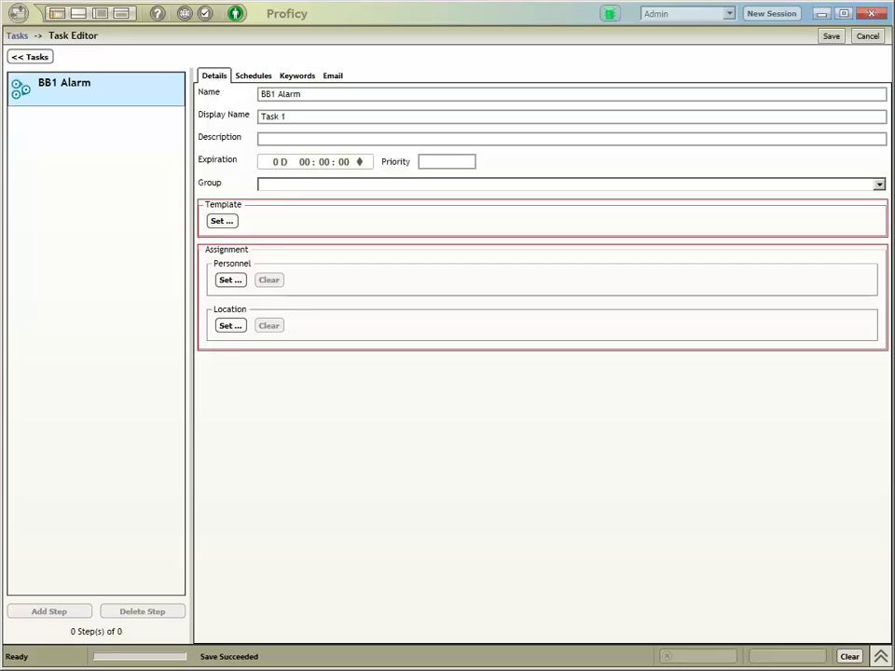
Copy the task's name "BB1 Alarm" into its display name.
left_click(261, 117)
key("shift+Tab")
key("ctrl+c")
key("Tab")
key("ctrl+v")
Enter "Backwash Basin 1 Turbidity Alarm" as the task's description and copy that text.
key("Tab")
type("Backwash basin 1 Turbidity Alarm")
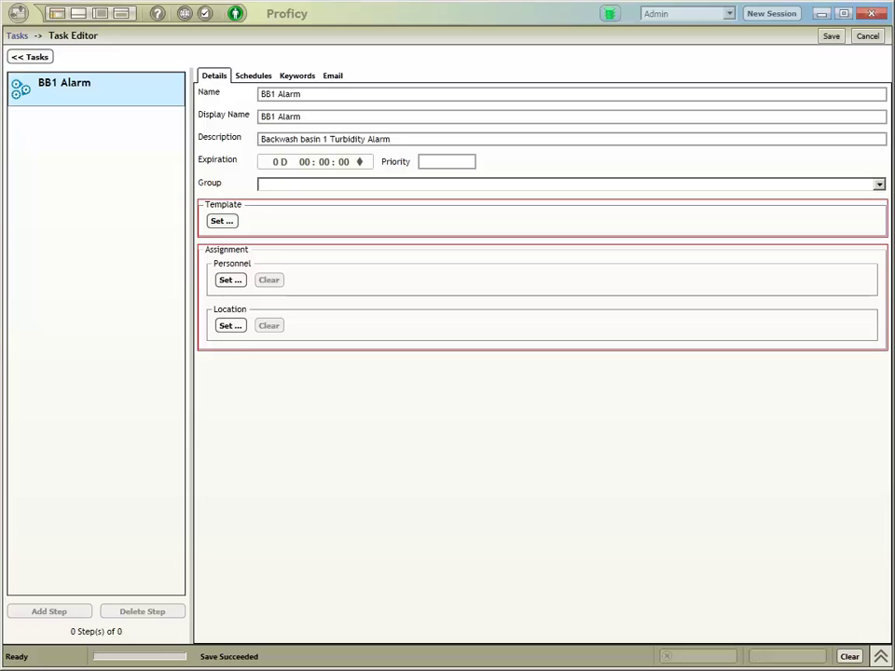
key("ctrl+a")
left_click(301, 139)
key("BackSpace")
type("B")
key("ctrl+a")
key("ctrl+c")
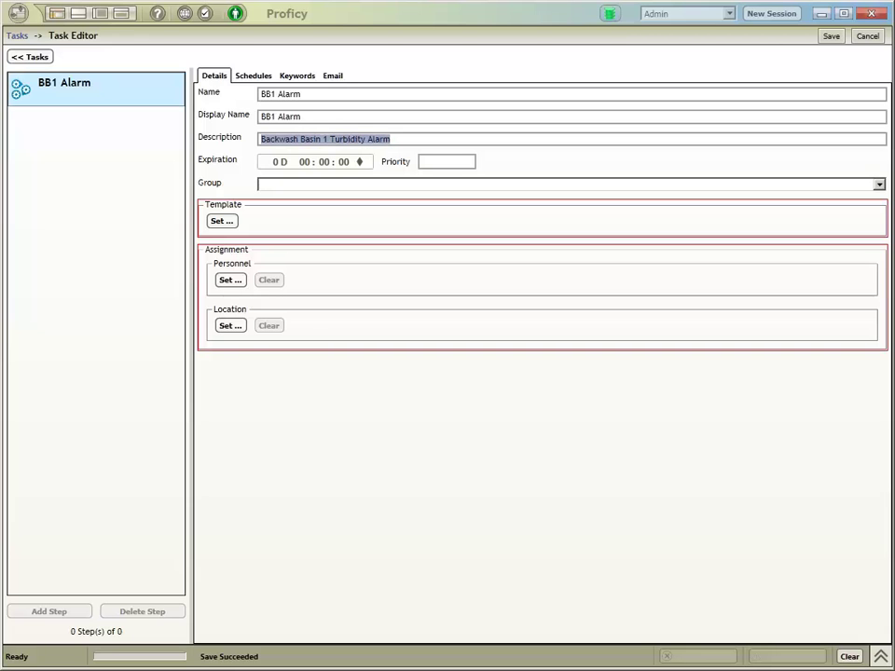
Replace the task's display name with the copied text "Backwash Basin 1 Turbidity Alarm".
left_click(280, 116)
key("ctrl+a")
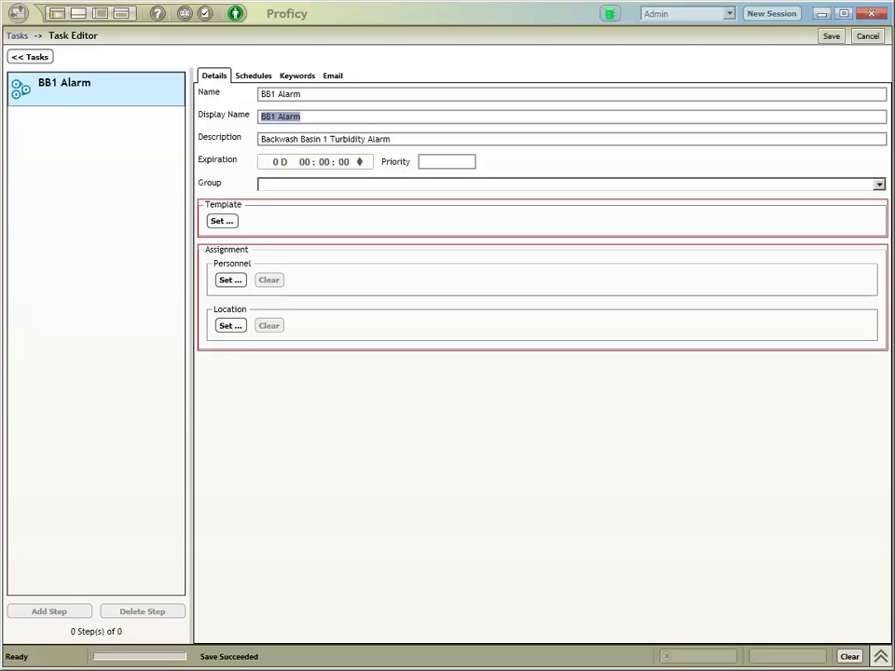
key("ctrl+v")
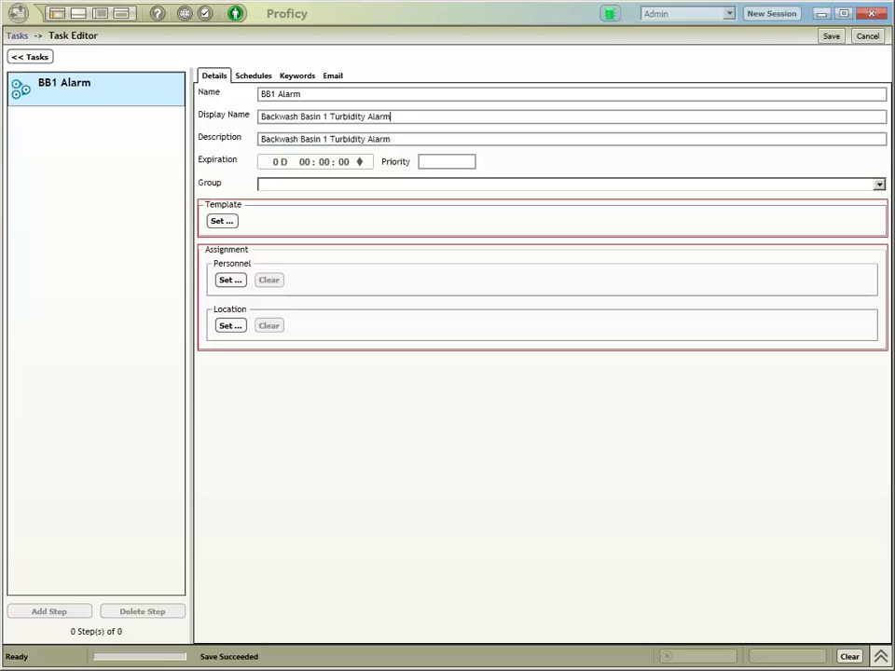
Set the BB1 Alarm task's template to Alarm Procedures from the Task Templates folder.
left_click(222, 221)
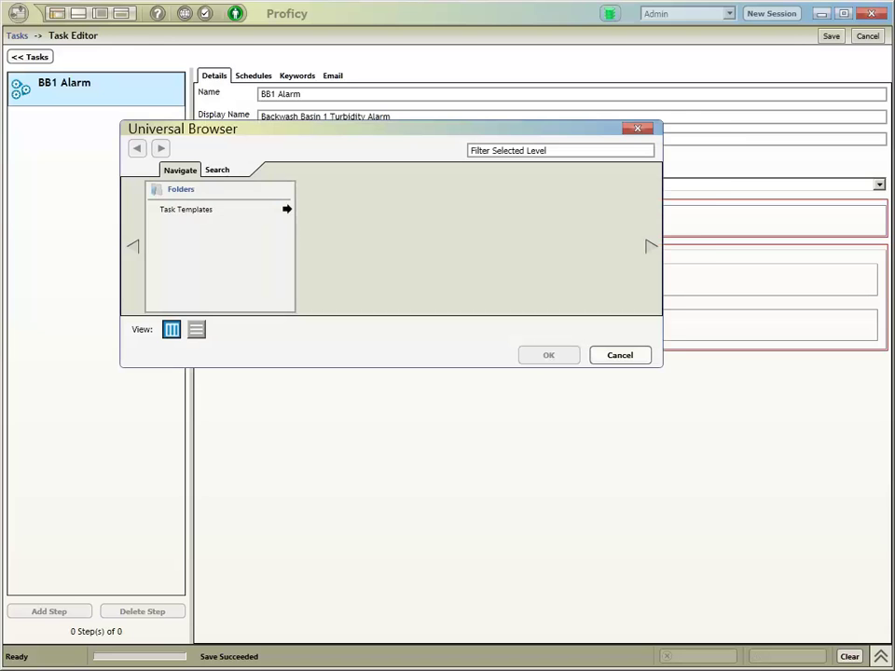
left_click(187, 209)
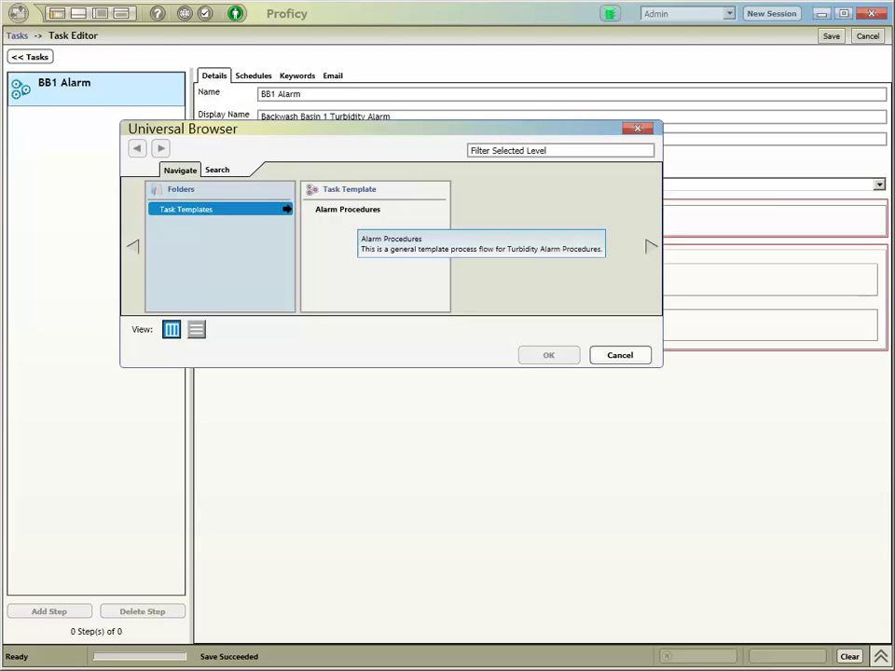
left_click(347, 209)
key("Return")
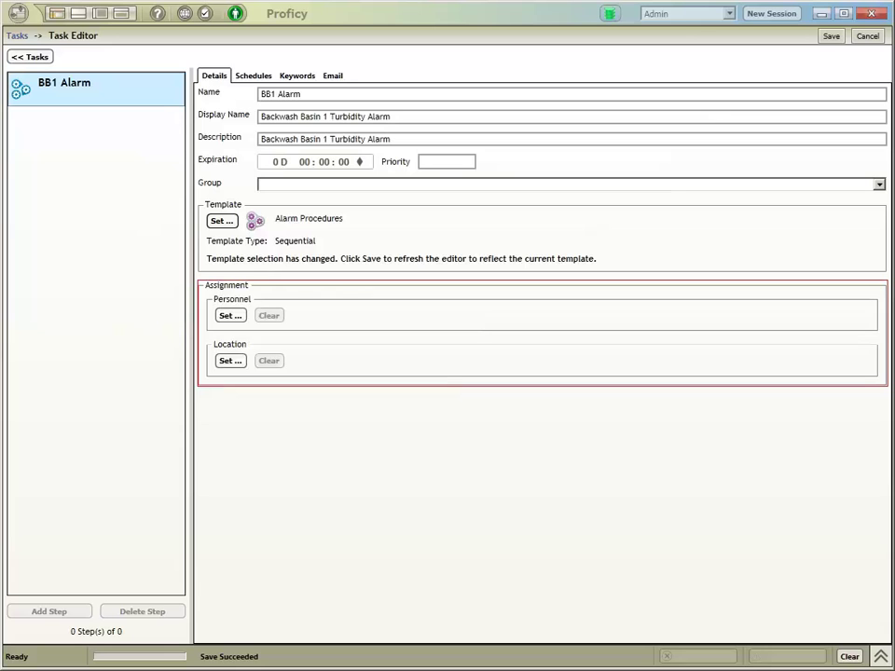
Assign the task to Admin from the People folder of the personnel model and save the task.
left_click(230, 315)
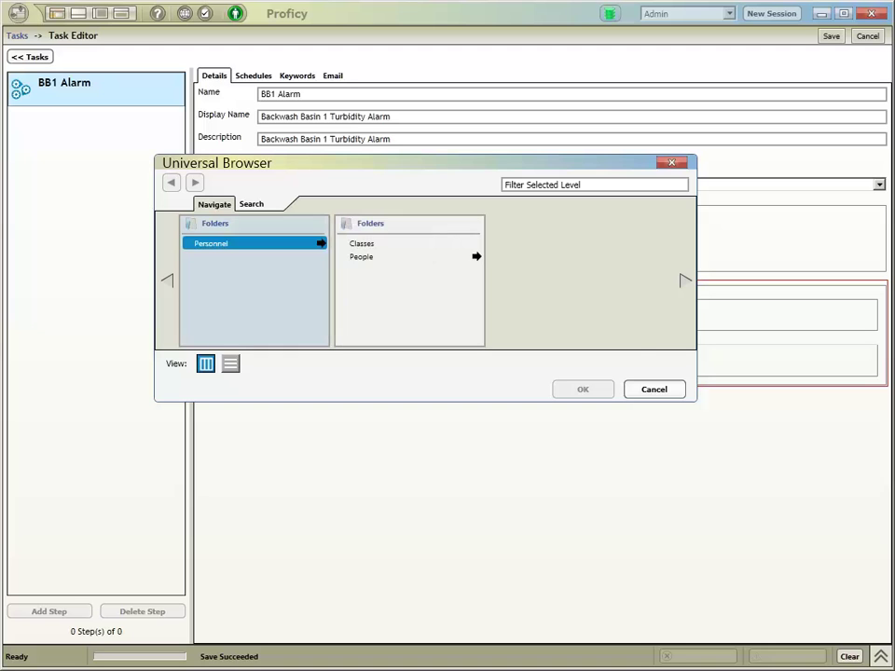
left_click(362, 244)
left_click(362, 257)
left_click(532, 224)
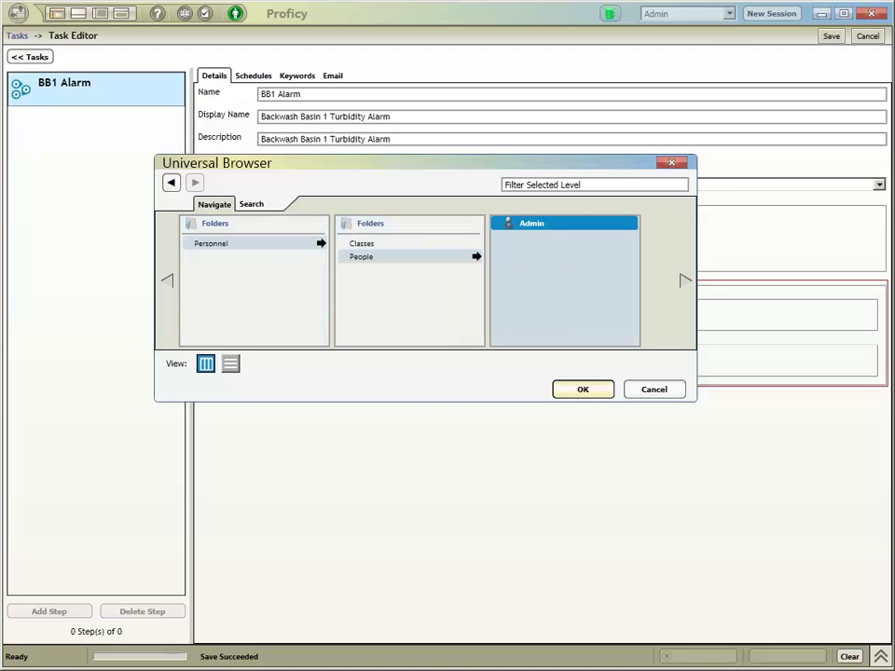
left_click(583, 389)
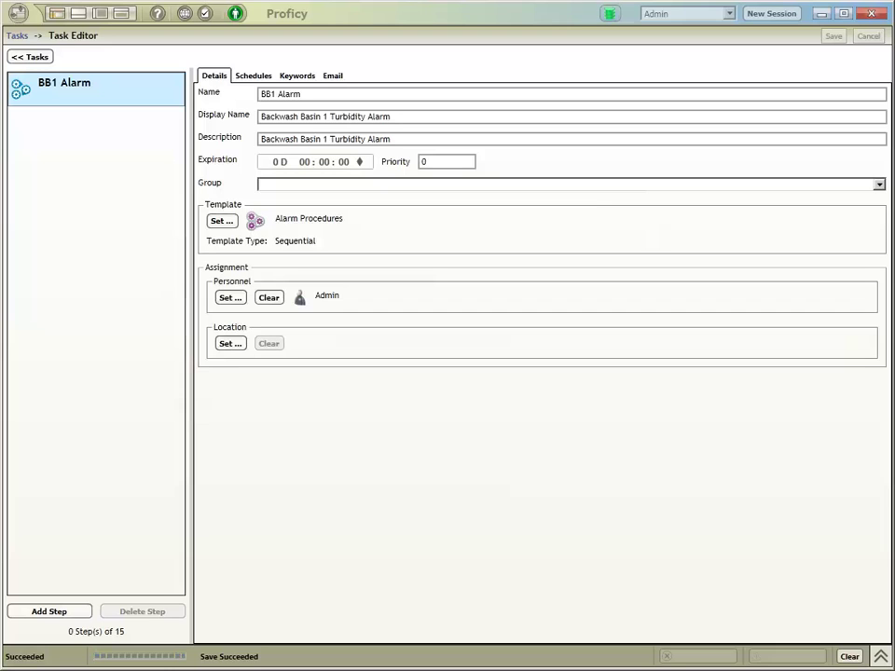
Set the task's priority to 1 and its group to "Alarm Procedures", and save the task.
left_click(446, 162)
type("1")
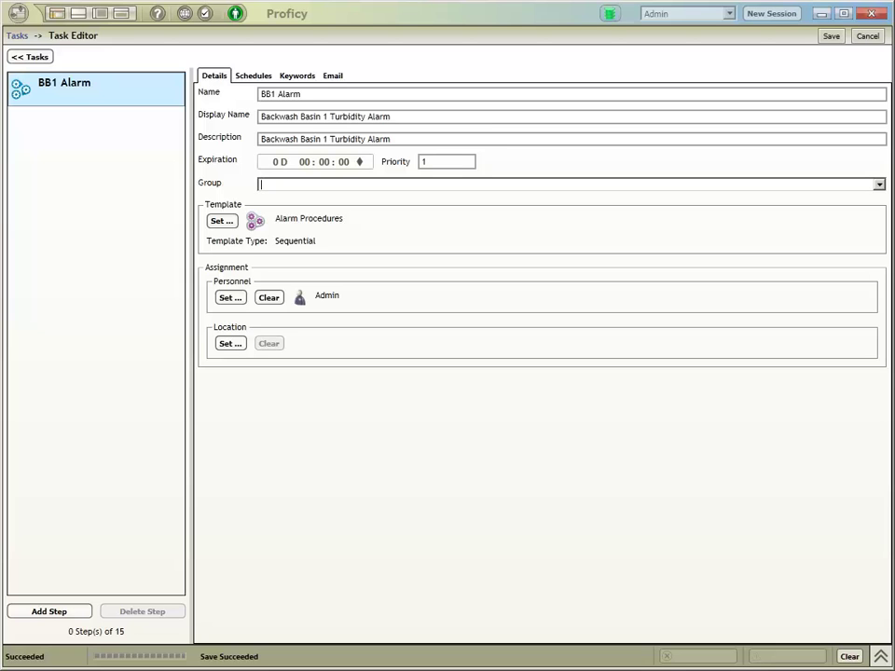
type("Alarm Priocedures")
key("ctrl+s")
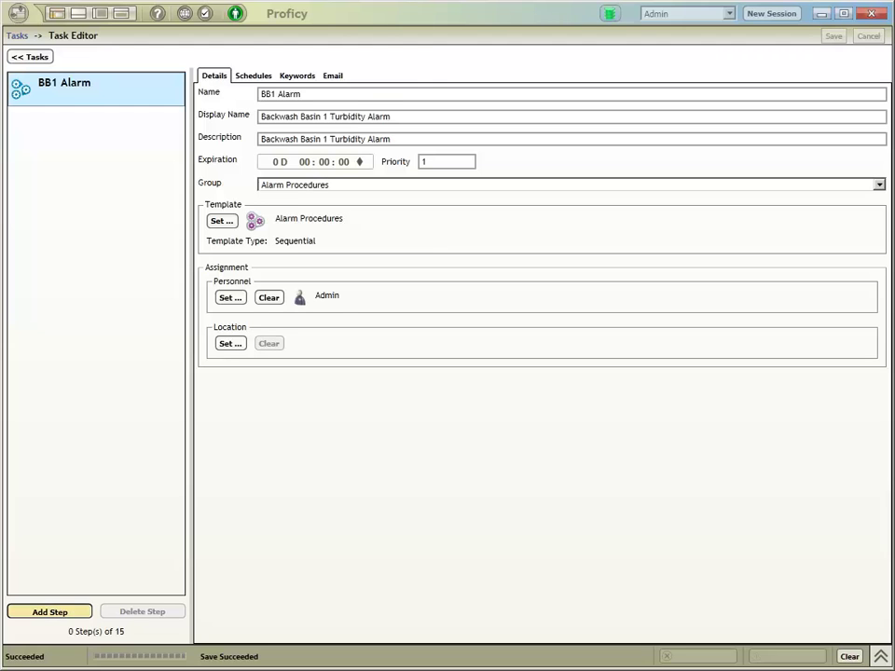
Add a step to the BB1 Alarm task and name it "Confirm Plant Shutdown".
left_click(49, 611)
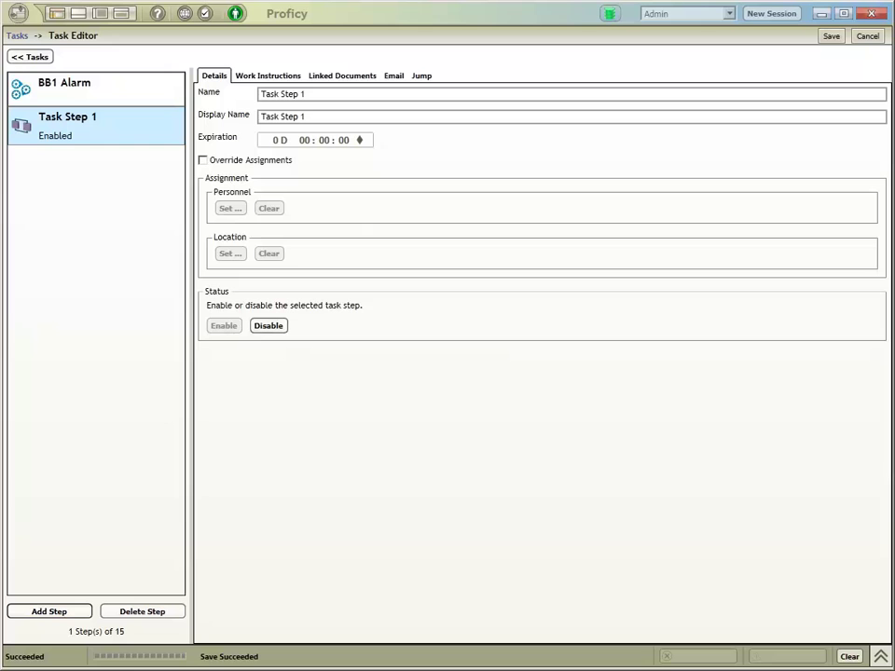
triple_click(331, 93)
type("C")
key("BackSpace")
type("Confir")
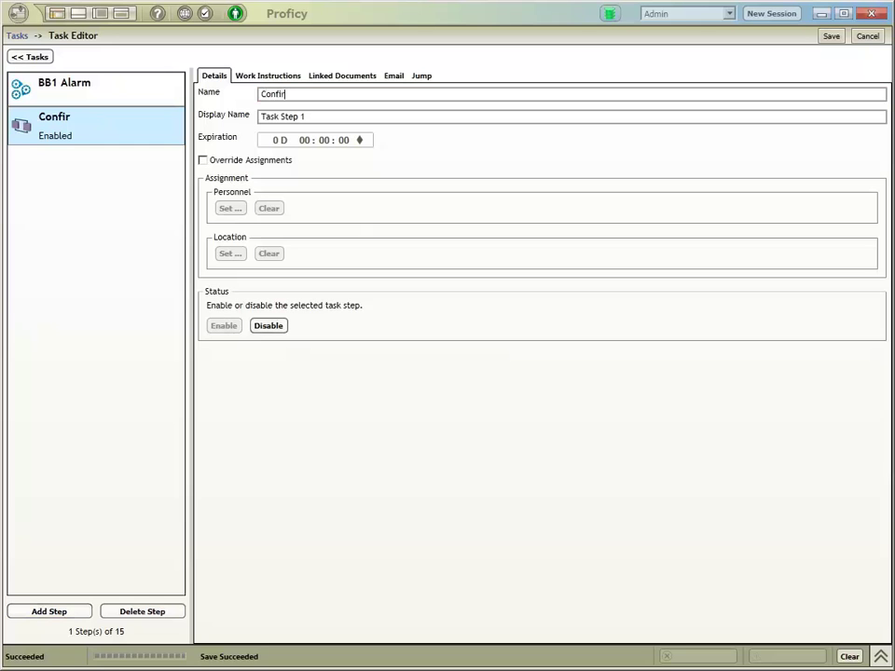
type("m Plant Shuit")
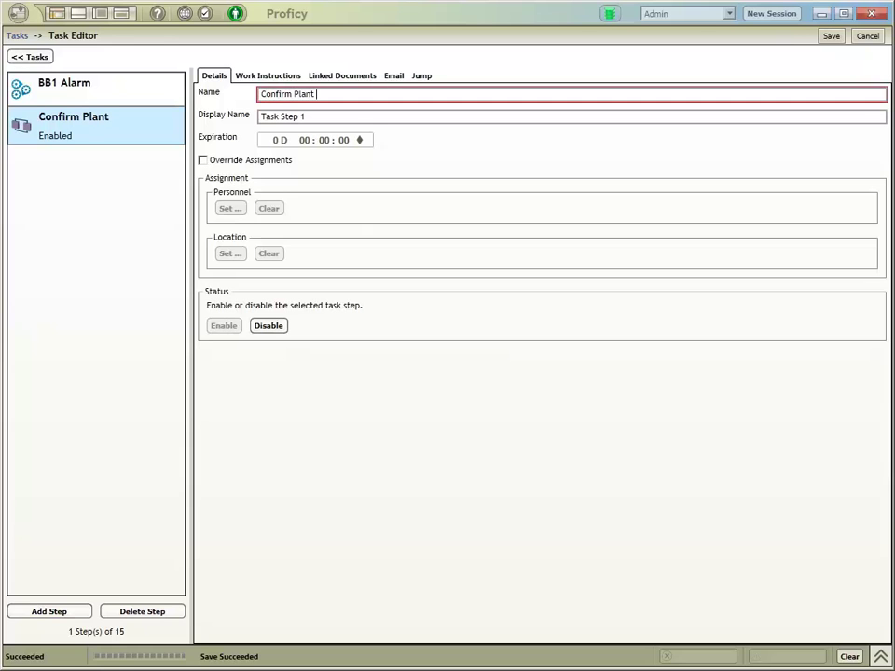
key("BackSpace")
key("BackSpace")
type("tdoe")
key("BackSpace")
key("BackSpace")
type("own")
key("BackSpace")
key("BackSpace")
key("BackSpace")
type("own")
Copy the step's name "Confirm Plant Shutdown" into its display name and save.
left_click(262, 115)
key("shift+Tab")
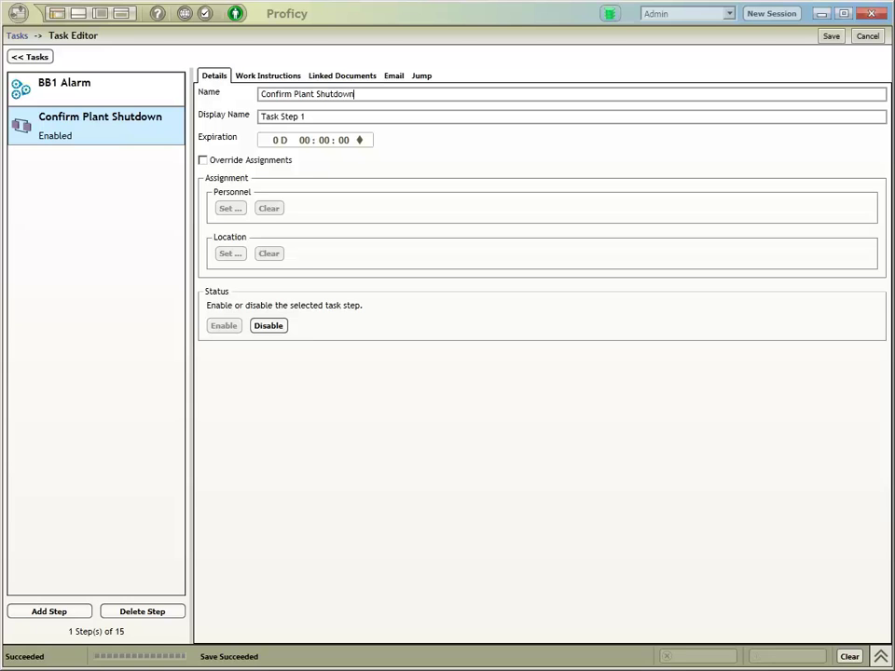
key("ctrl+c")
key("Tab")
key("ctrl+a")
key("ctrl+v")
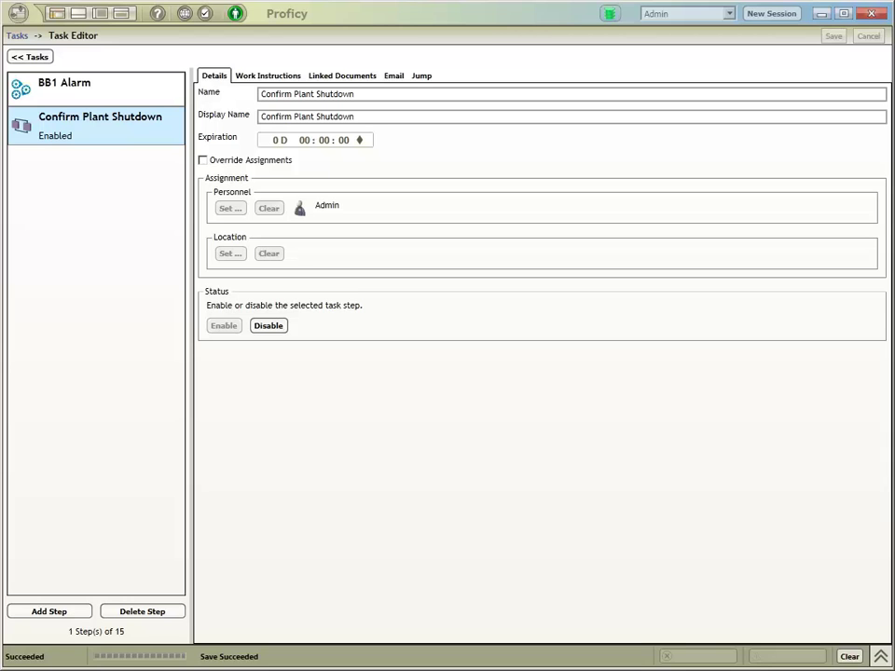
Show the step's work instructions and open the text file ConfirmPlantShutdown from C:\eSOP Examples\Lab 1 through Windows Explorer.
key("ctrl+Tab")
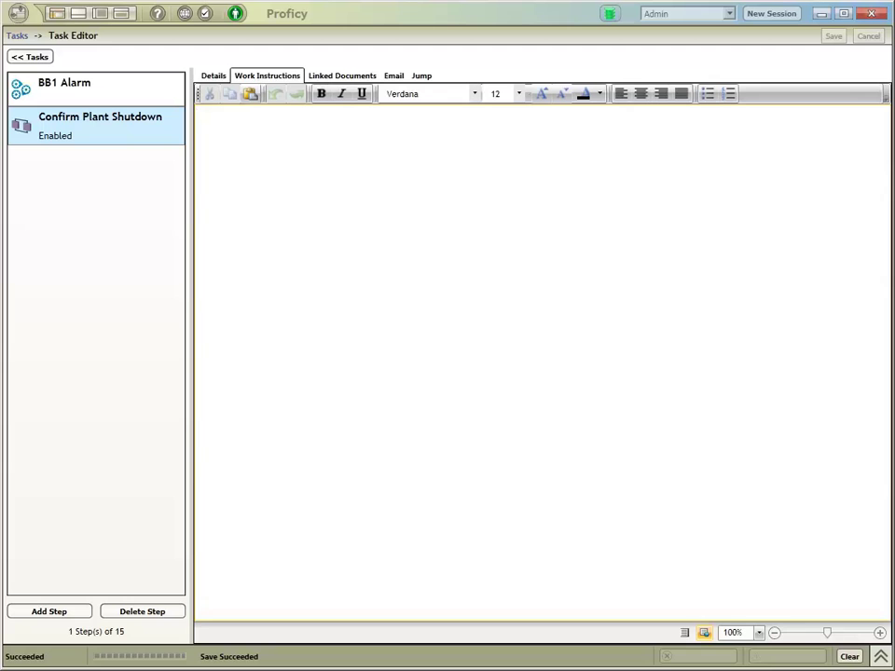
key("super")
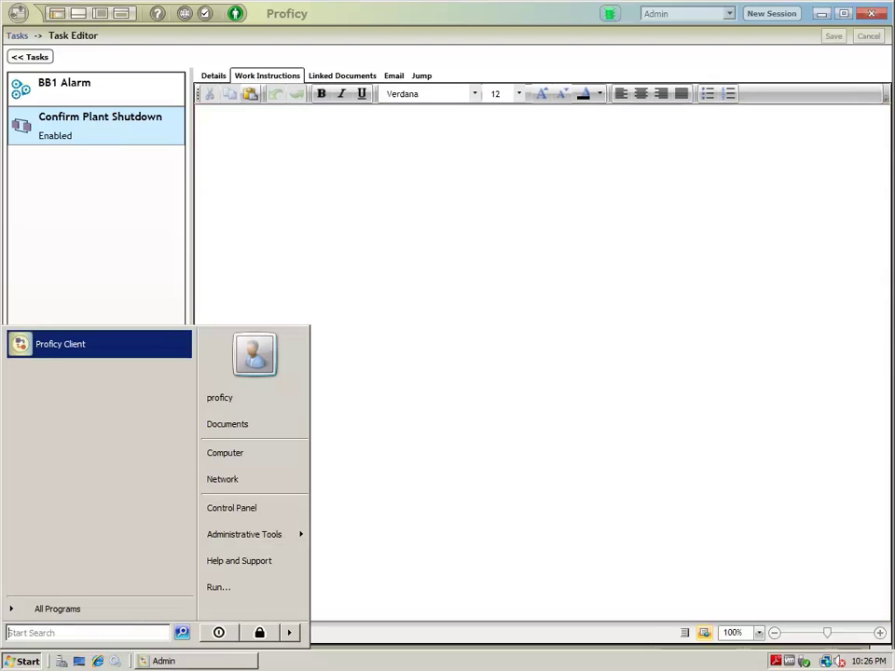
right_click(23, 662)
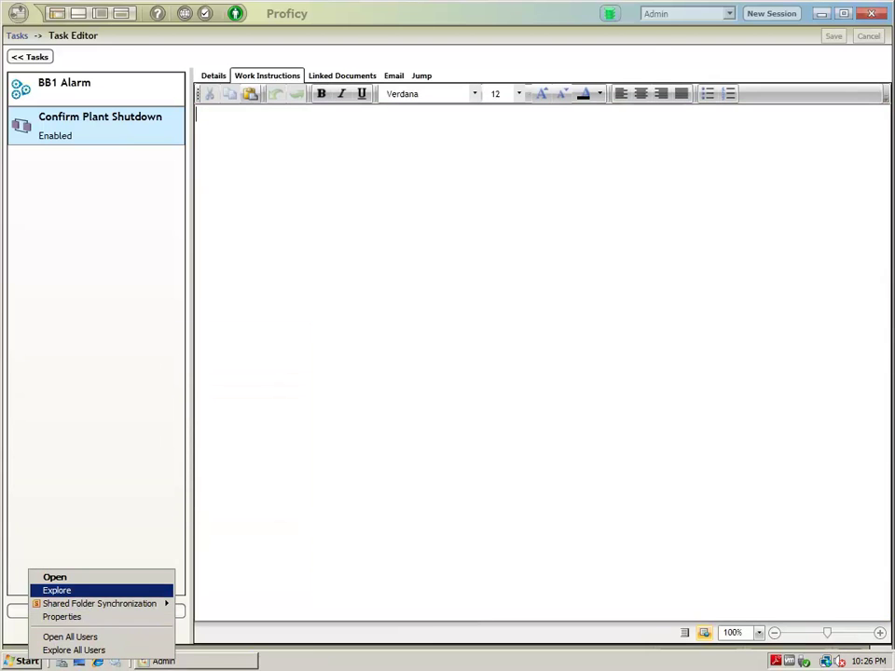
left_click(56, 589)
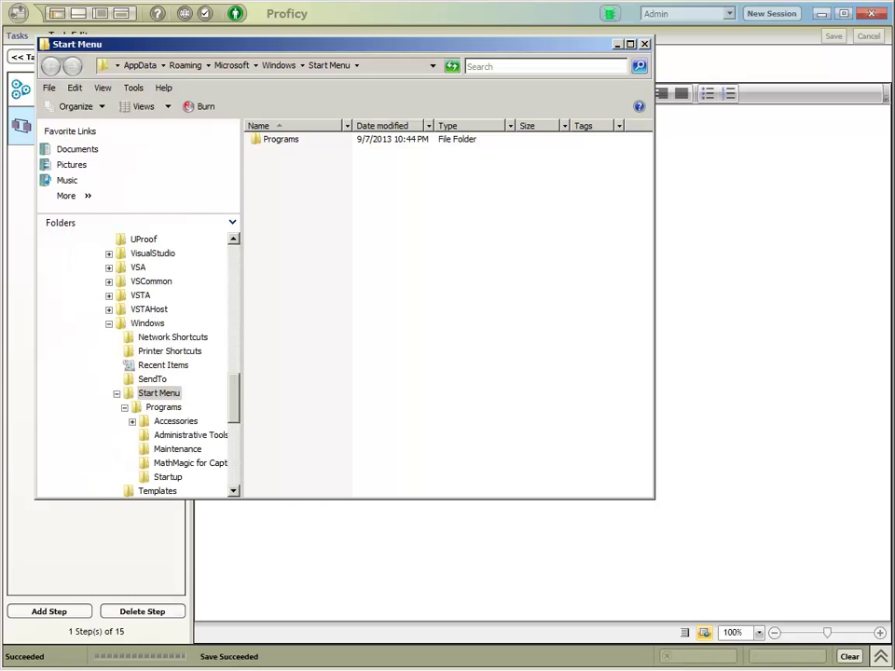
scroll(138, 364, "up", 15)
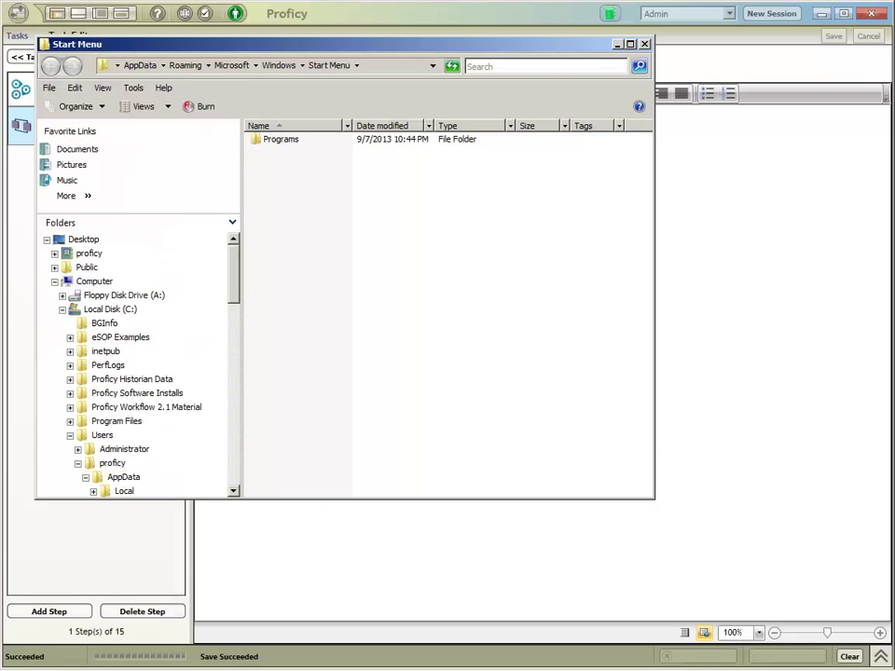
left_click(120, 337)
double_click(274, 138)
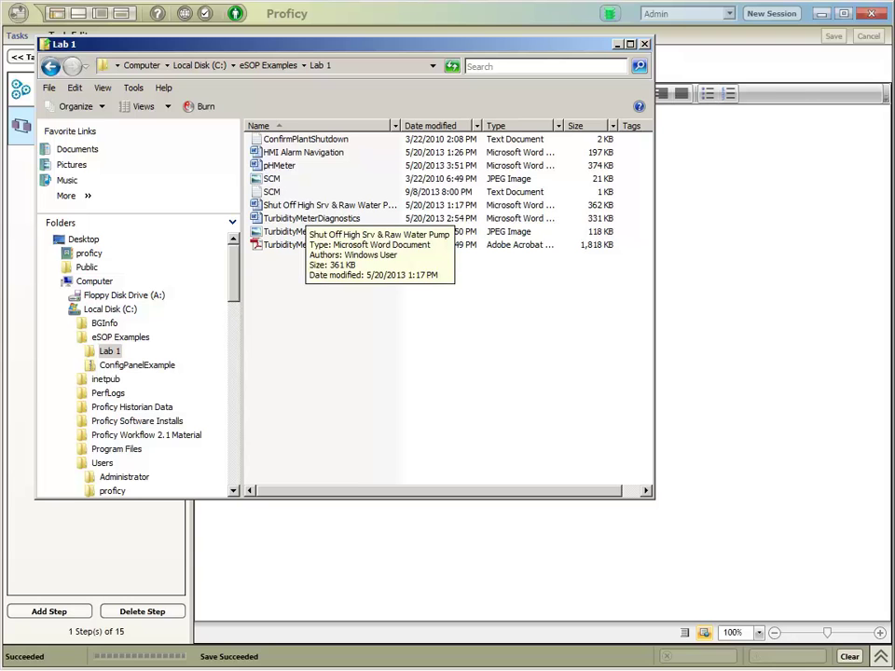
double_click(306, 139)
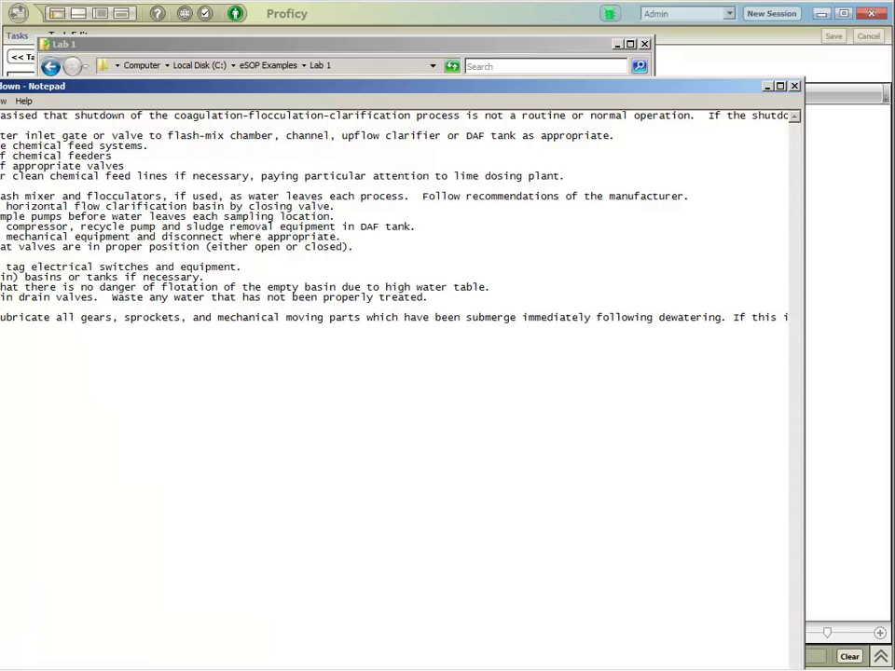
Copy the entire ConfirmPlantShutdown text from Notepad into the work instructions of the Confirm Plant Shutdown step and save.
key("super+Up")
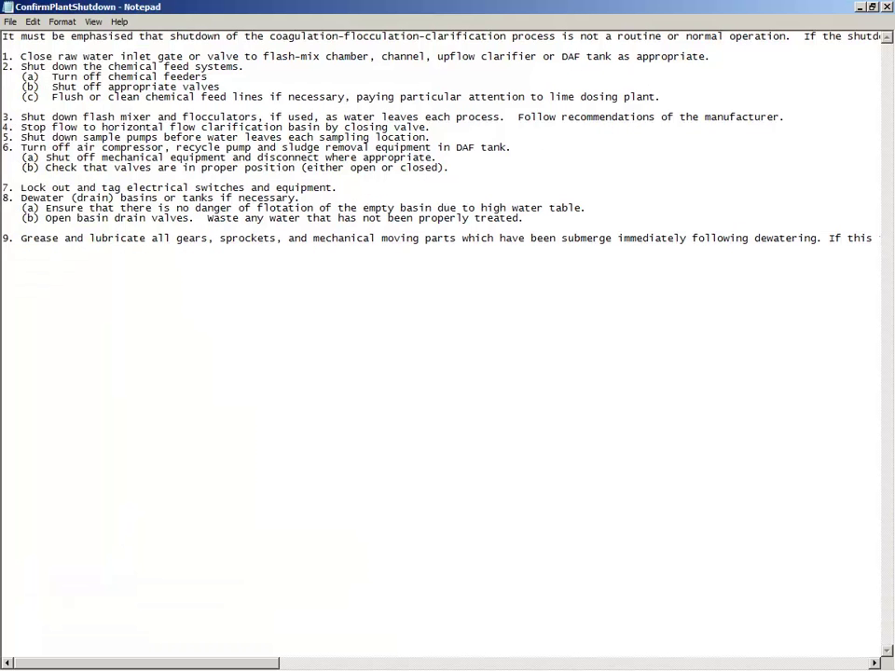
key("ctrl+a")
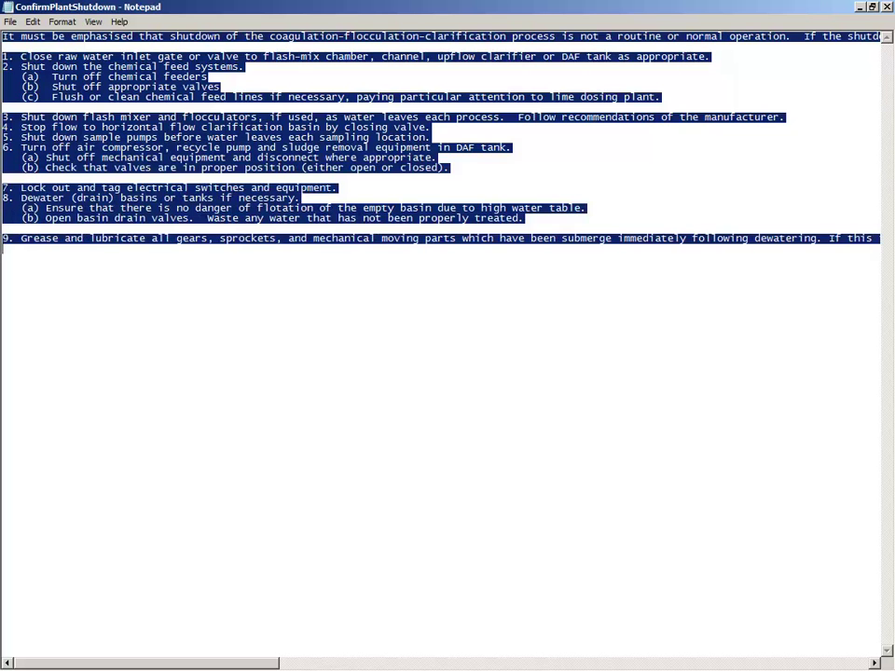
scroll(448, 335, "right", 10)
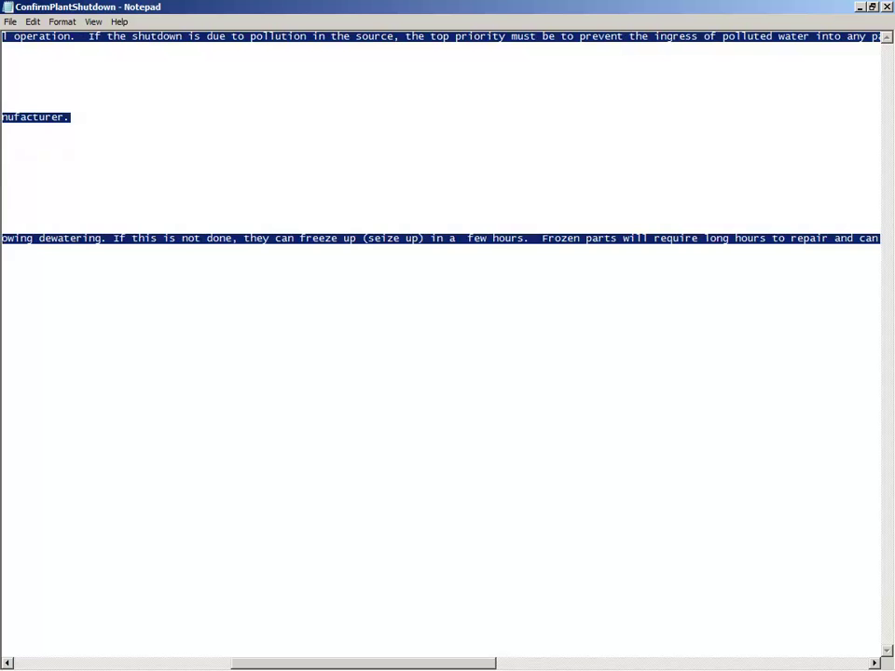
key("alt+F4")
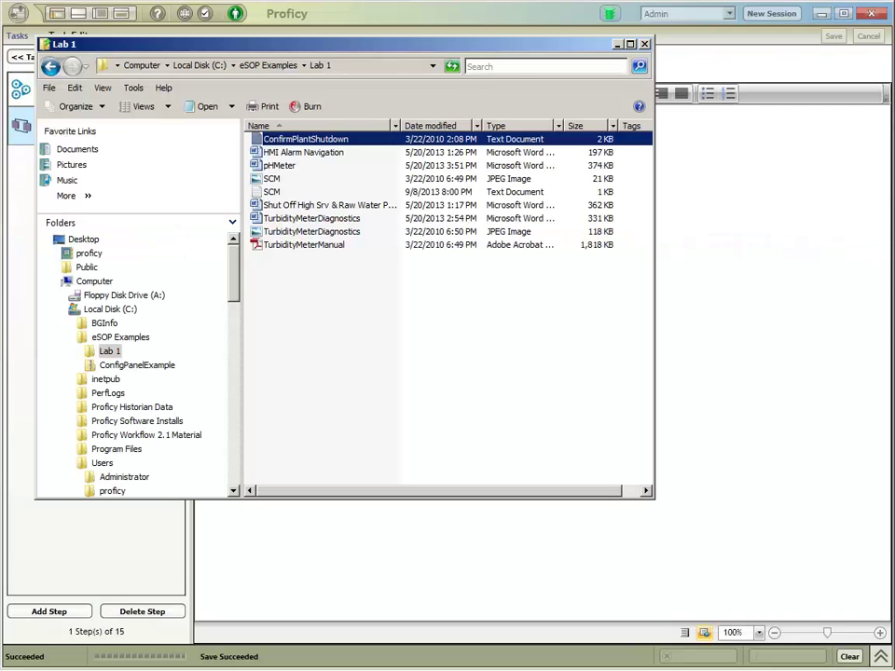
key("alt+F4")
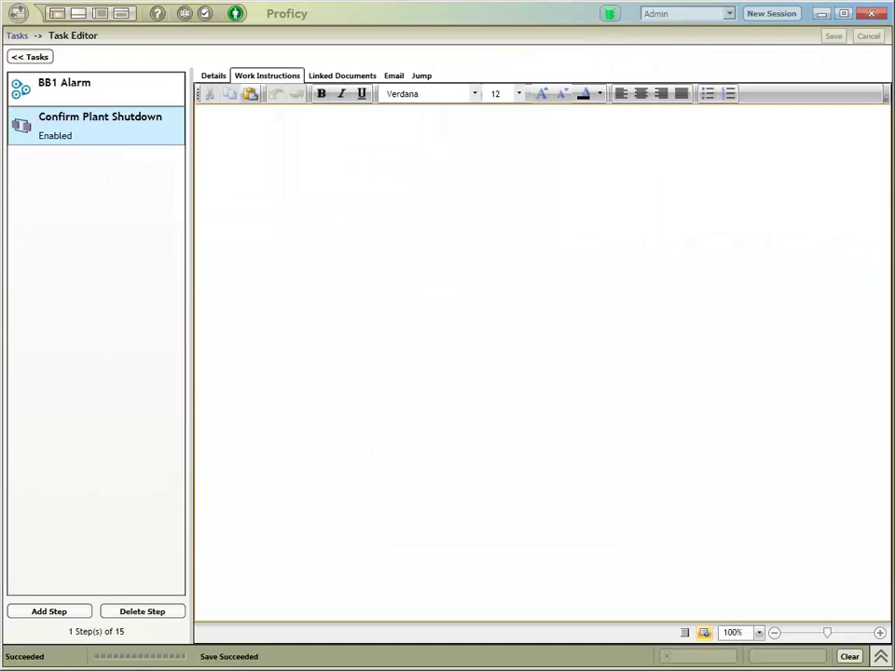
key("ctrl+v")
scroll(541, 364, "up", 4)
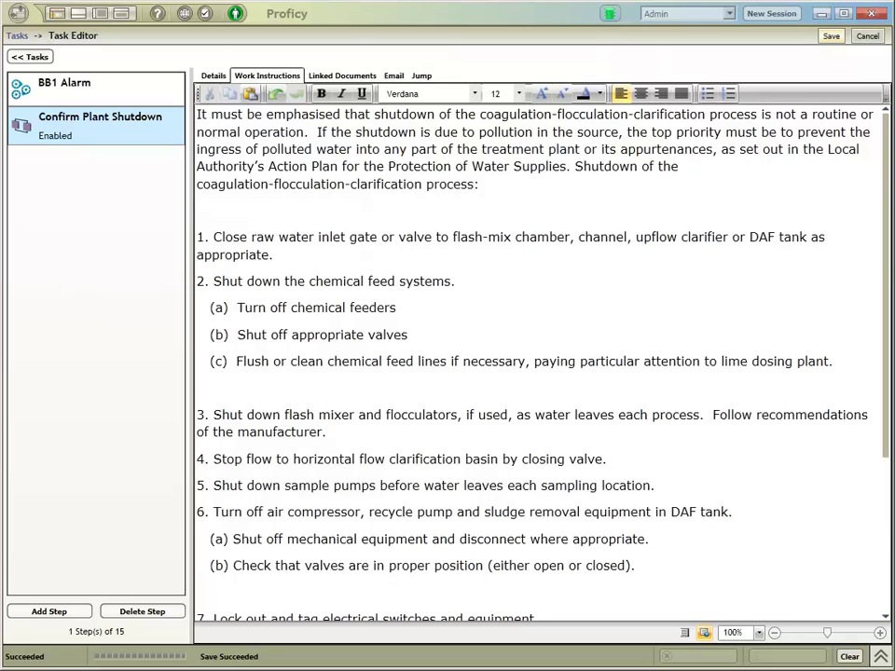
scroll(541, 364, "down", 5)
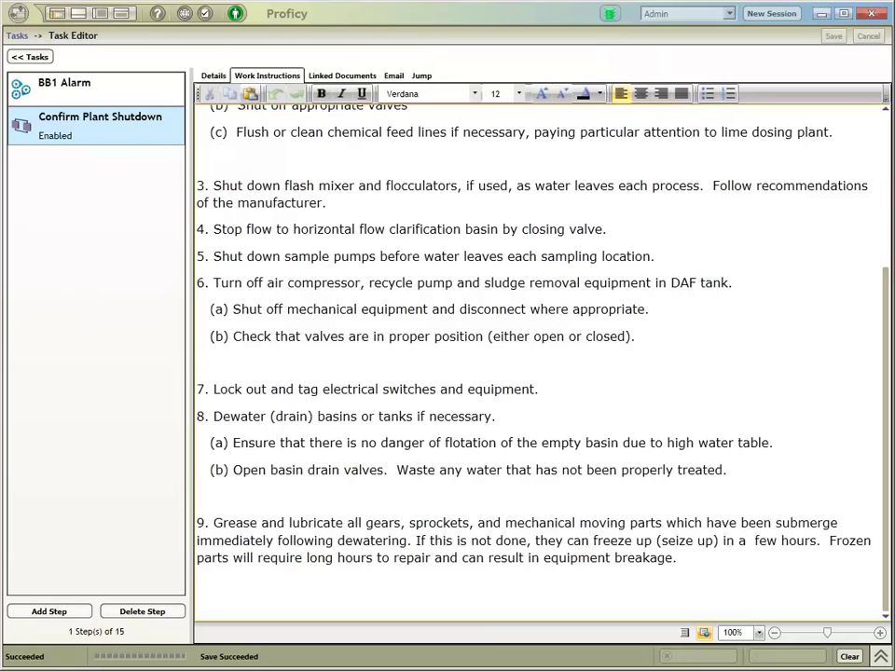
Add a second step to the BB1 Alarm task with the name and display name "Shut Off High Srv & Raw Water Pumps".
left_click(49, 612)
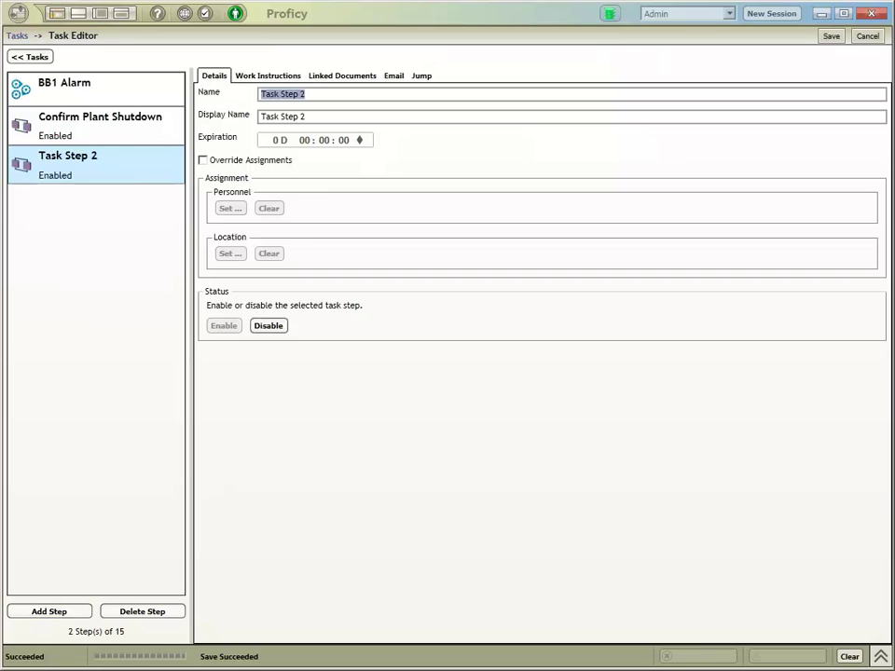
type("Shut")
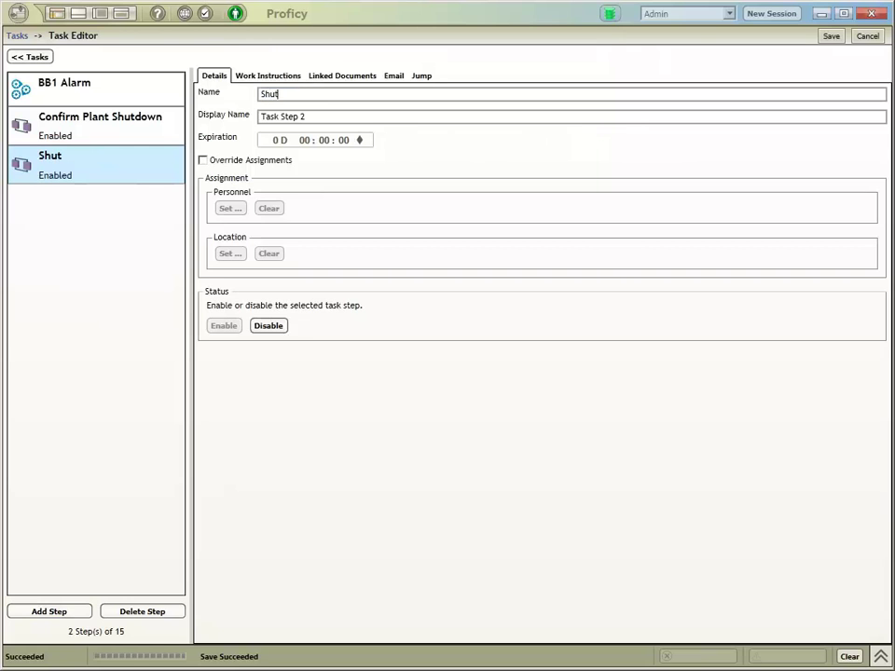
type(" Off High Srv")
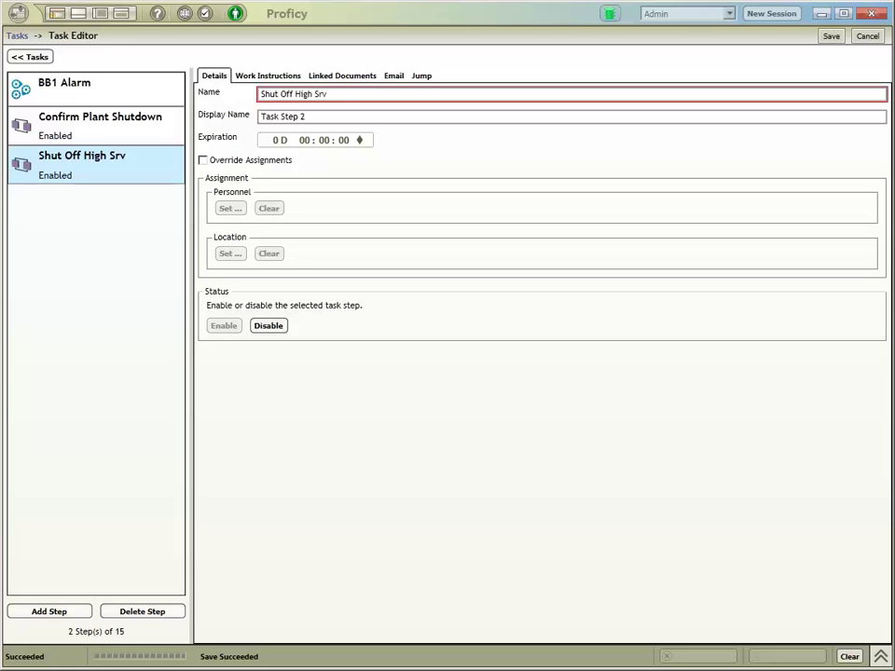
type(" & Raw Water Pumps")
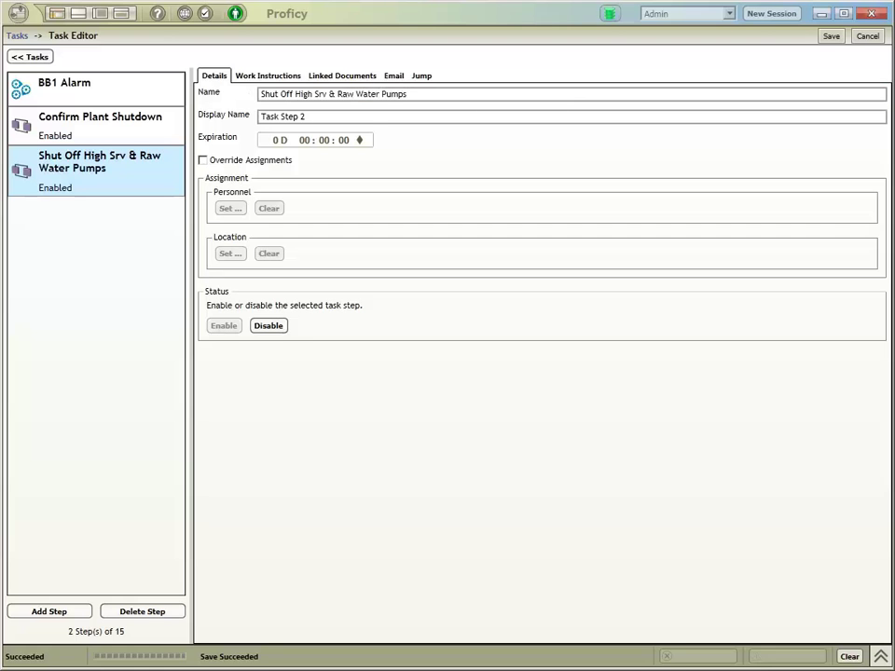
key("ctrl+a")
key("ctrl+c")
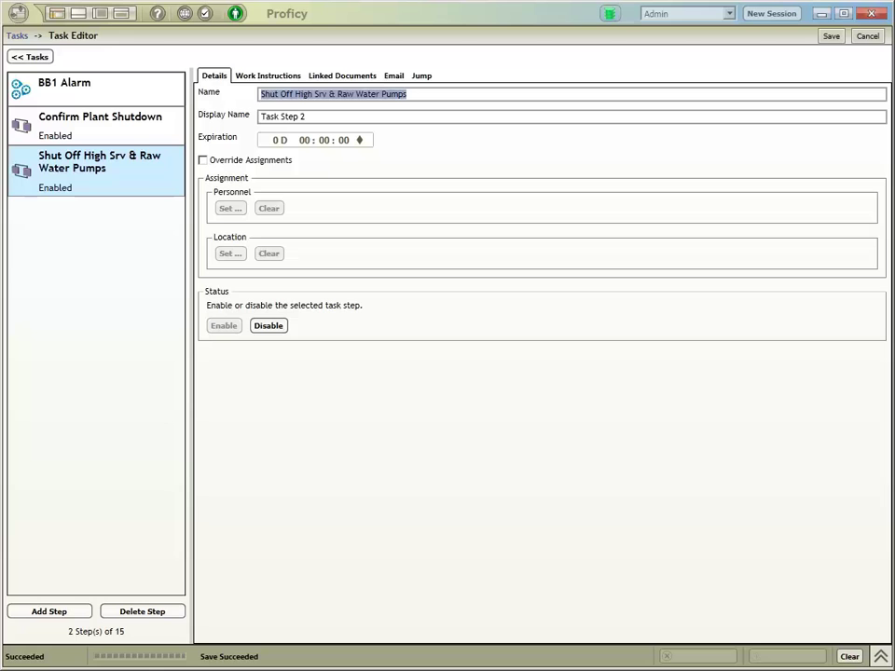
key("Tab")
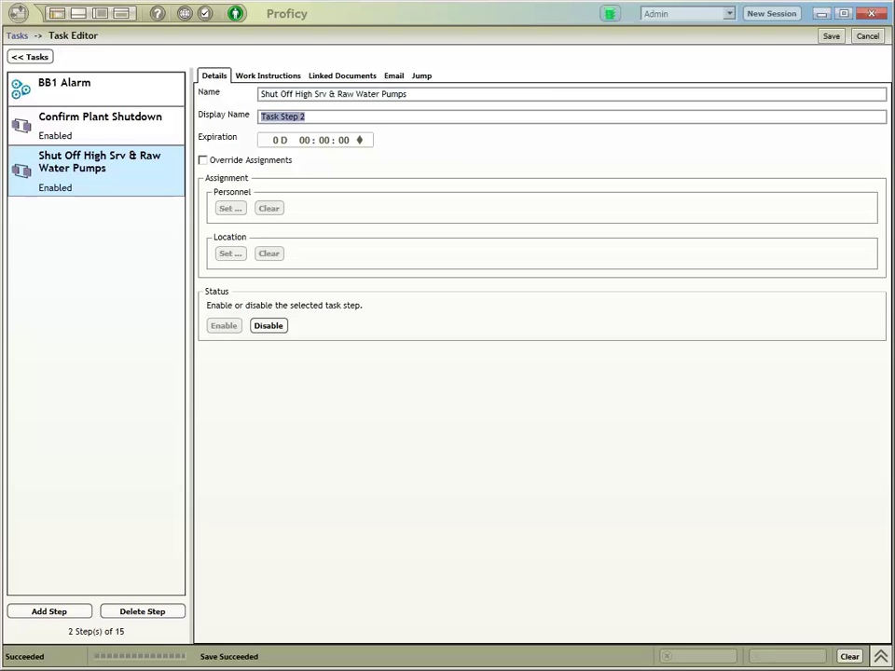
key("ctrl+v")
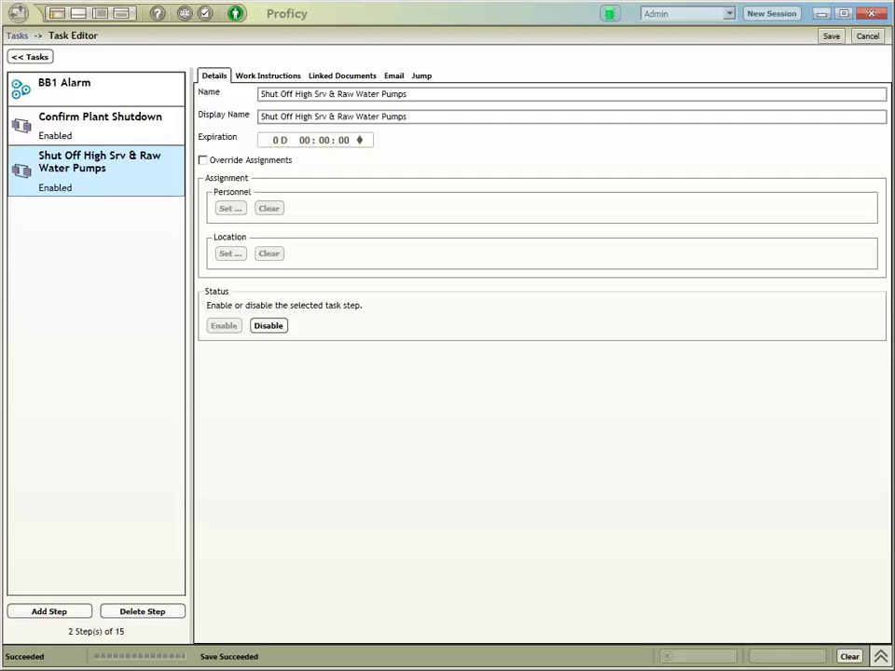
Show the new step's work instructions and open the Word document Shut Off High Srv & Raw Water Pump from the Lab 1 folder in Windows Explorer.
left_click(268, 76)
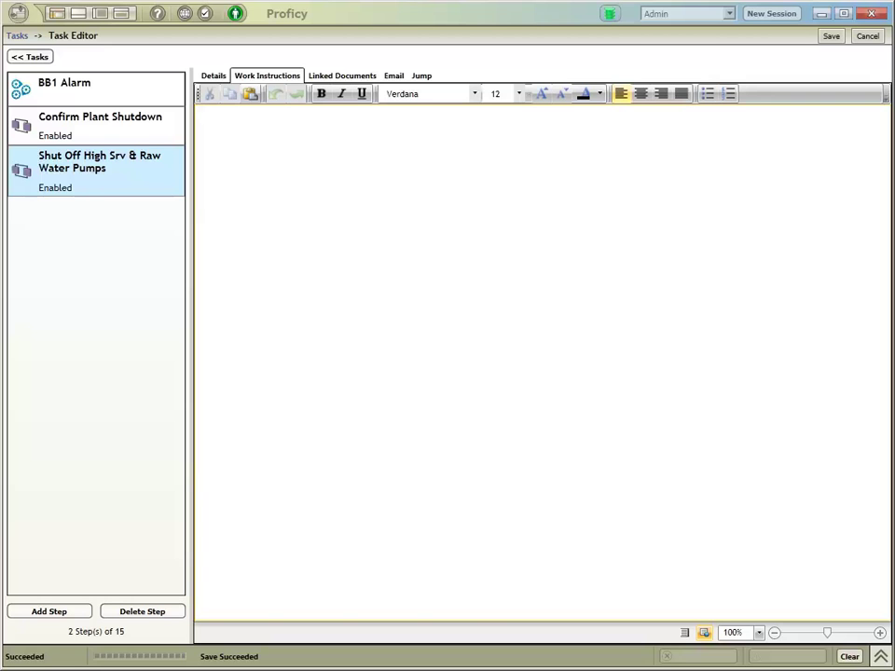
key("super")
key("alt+Tab")
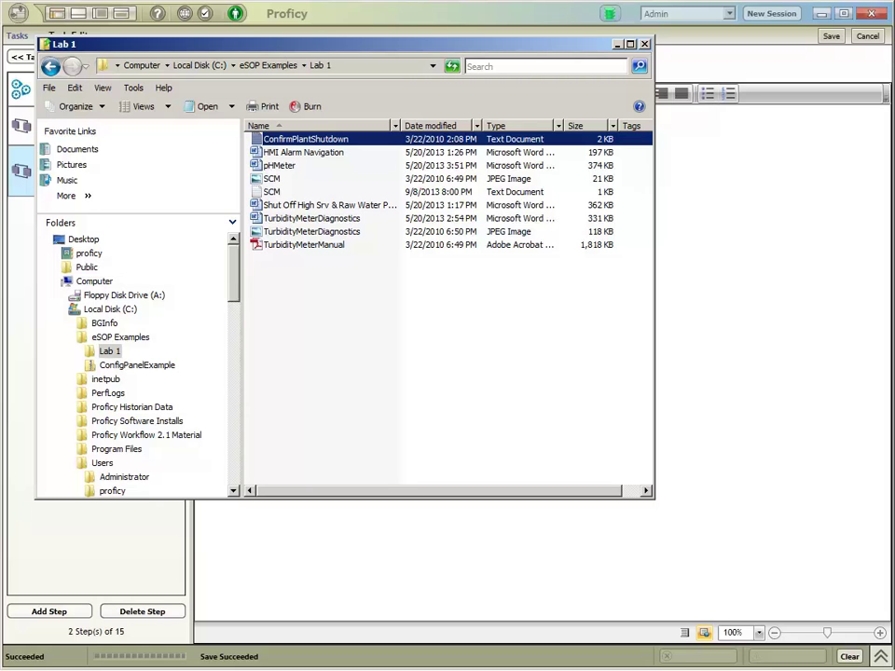
left_click(327, 205)
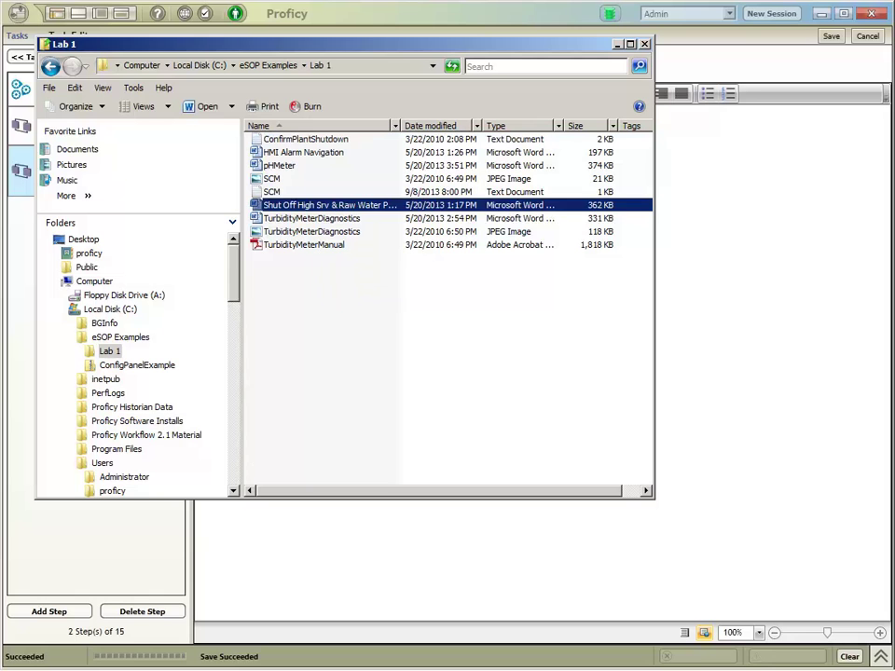
key("Return")
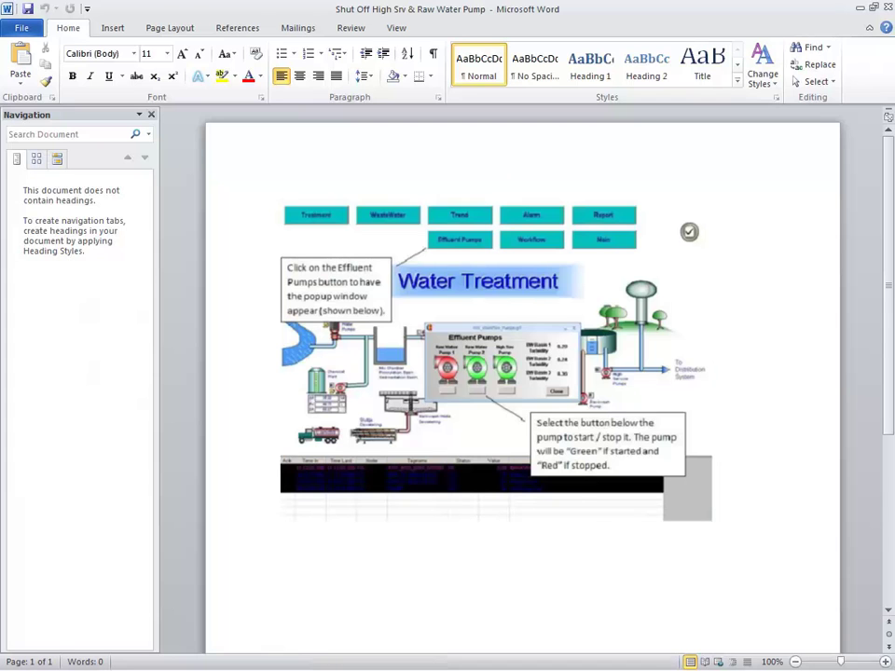
Copy the Water Treatment picture from the Word document into the Proficy work instructions of the Shut Off High Srv & Raw Water Pumps step and save.
left_click(500, 361)
right_click(463, 339)
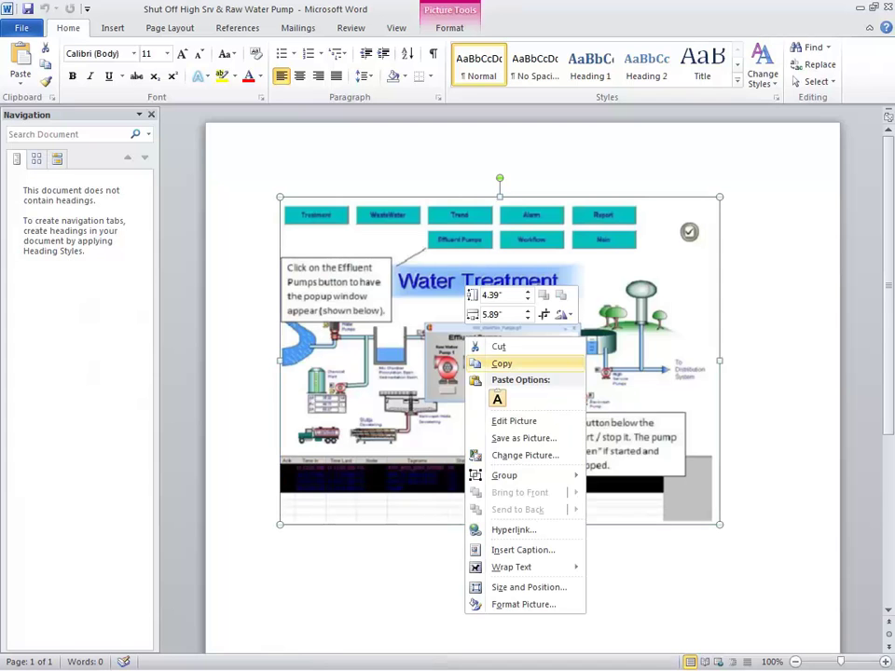
left_click(494, 362)
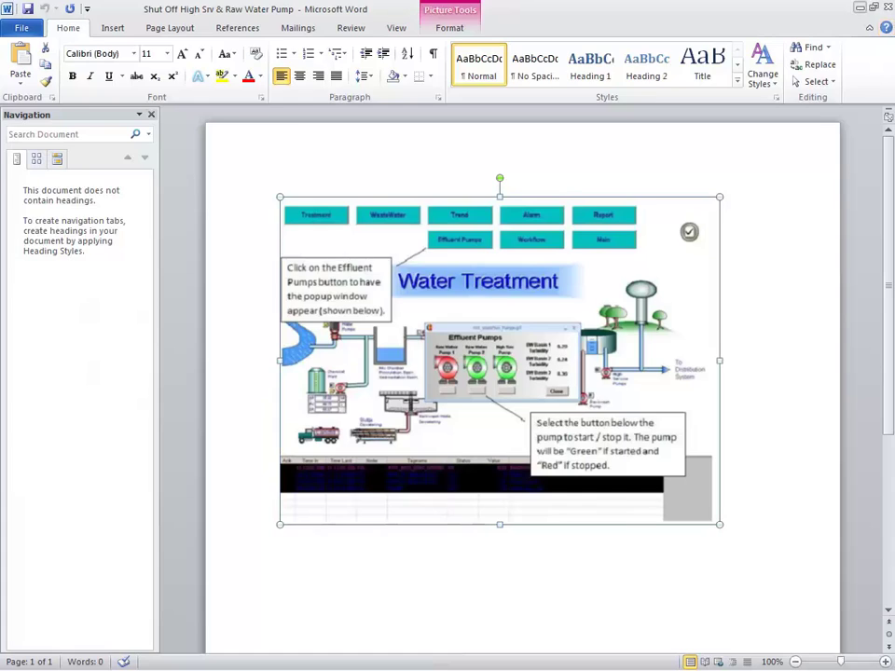
left_click(858, 8)
key("alt+Tab")
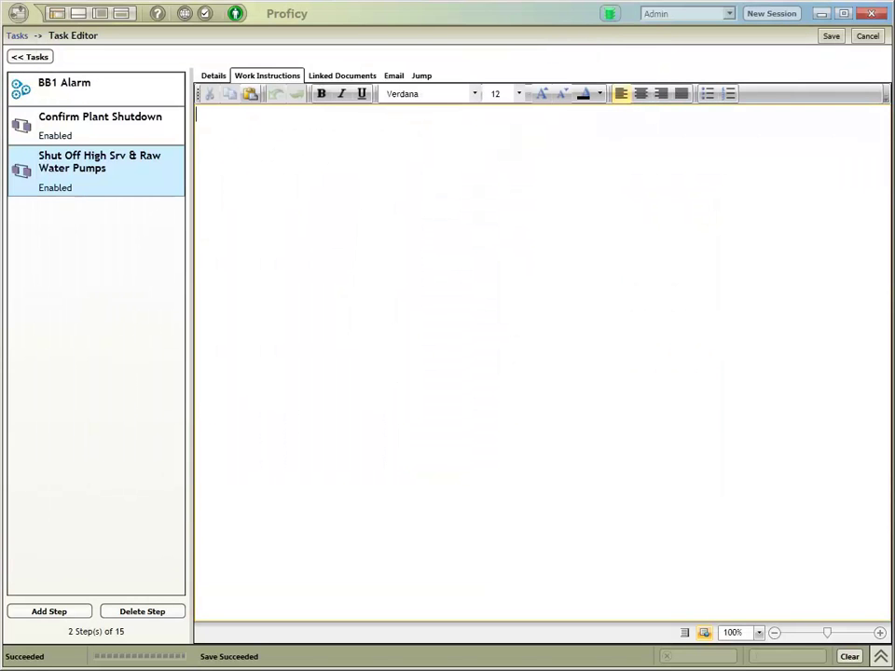
key("ctrl+v")
left_click(635, 421)
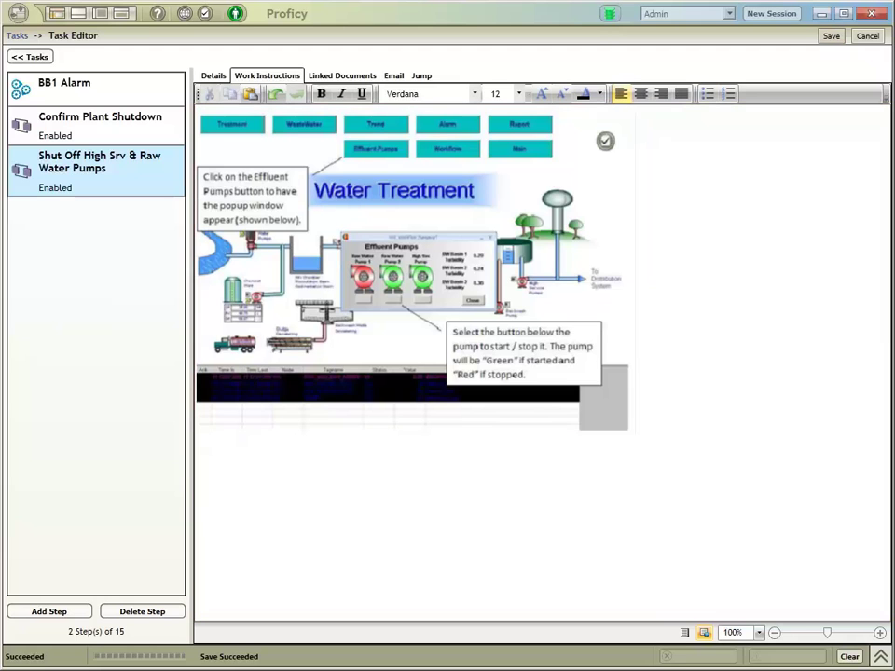
key("ctrl+s")
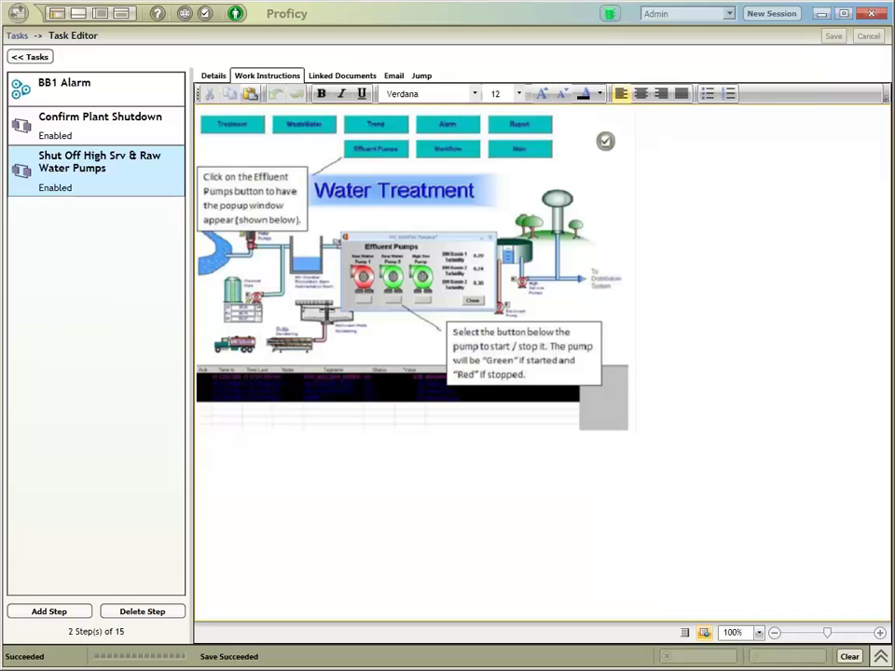
Review the saved work instructions of the Confirm Plant Shutdown and Shut Off High Srv & Raw Water Pumps steps.
left_click(100, 125)
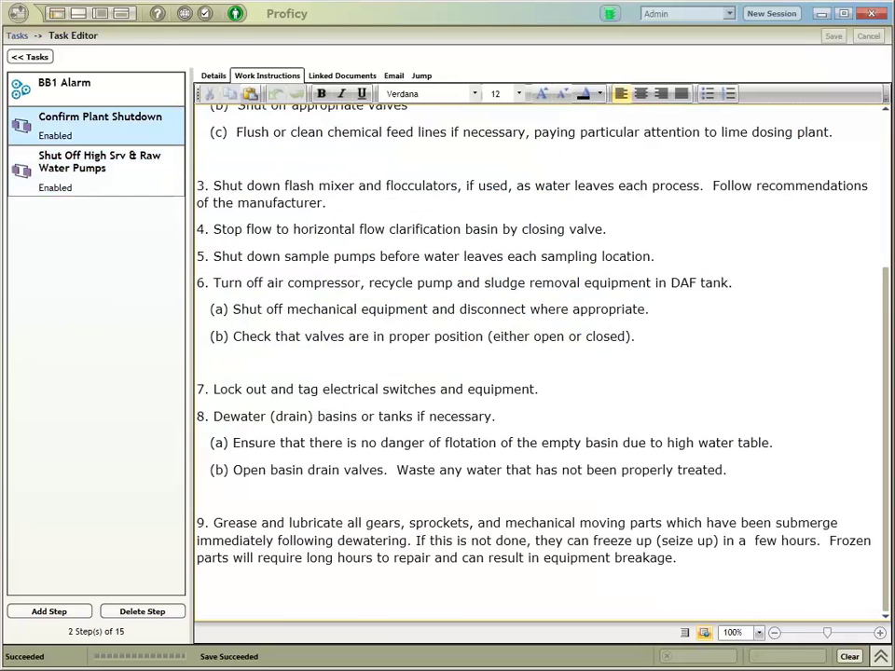
scroll(539, 364, "up", 5)
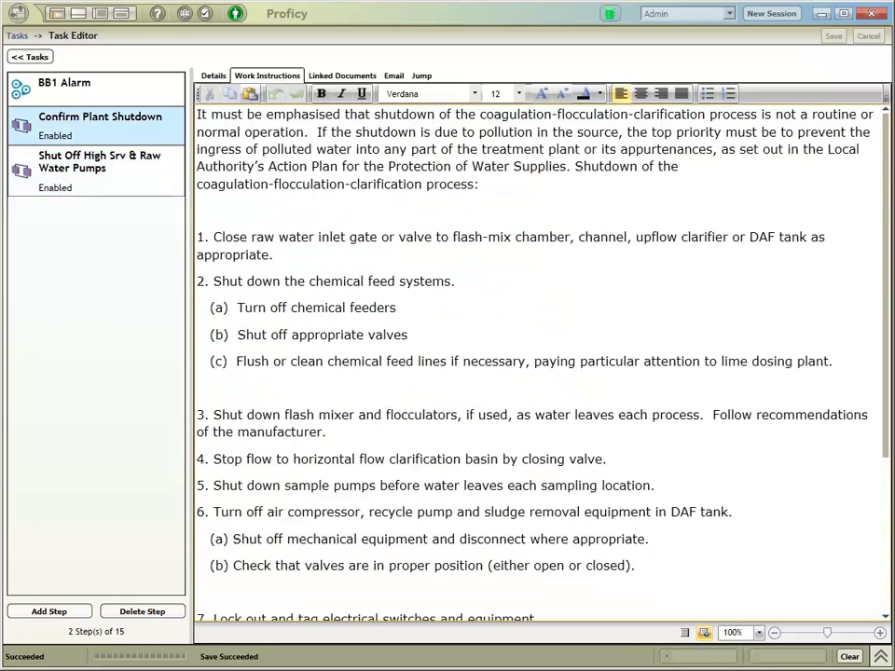
left_click(100, 168)
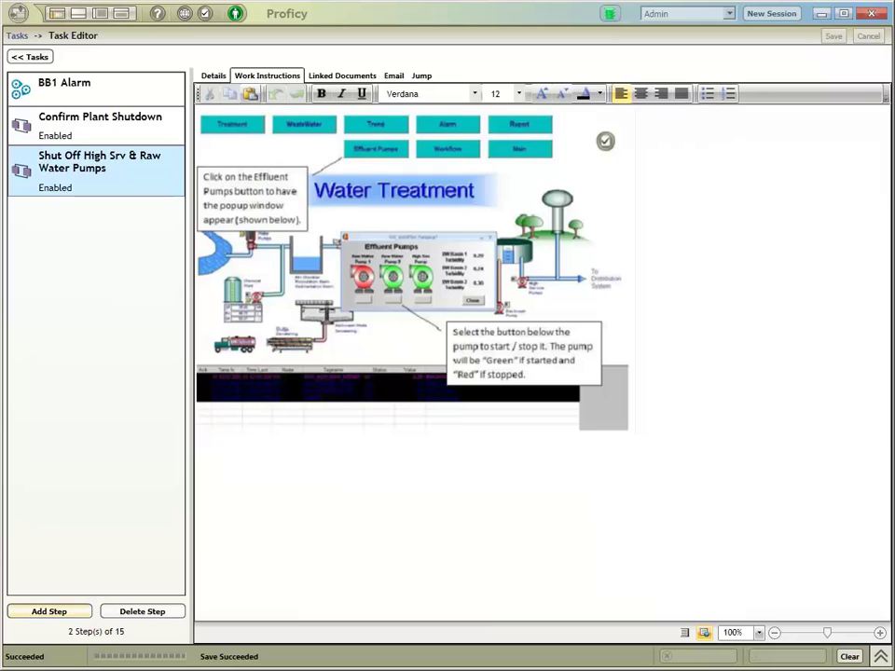
Add a third step to the BB1 Alarm task with the name and display name "Check Streaming Current Meter".
left_click(49, 612)
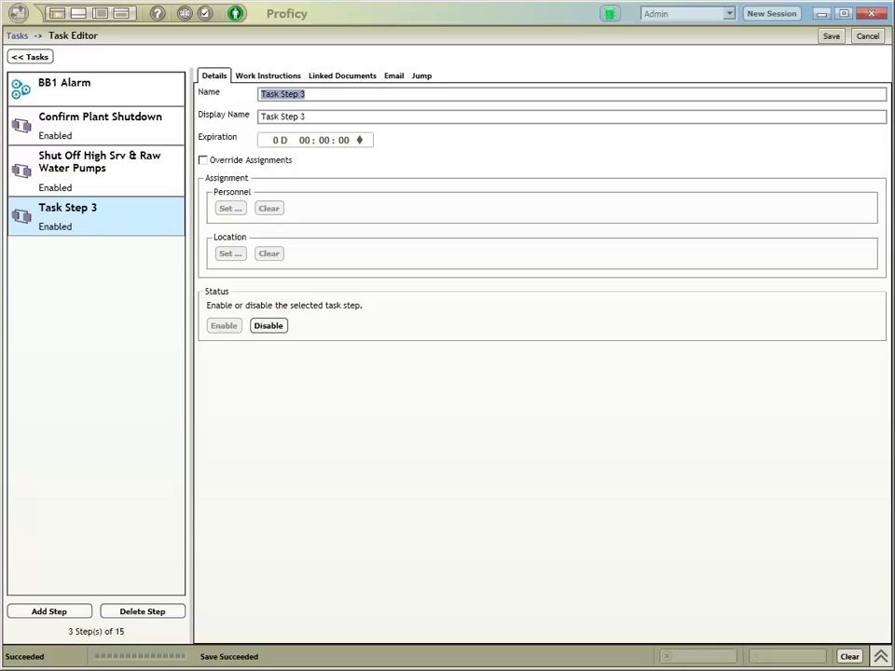
key("BackSpace")
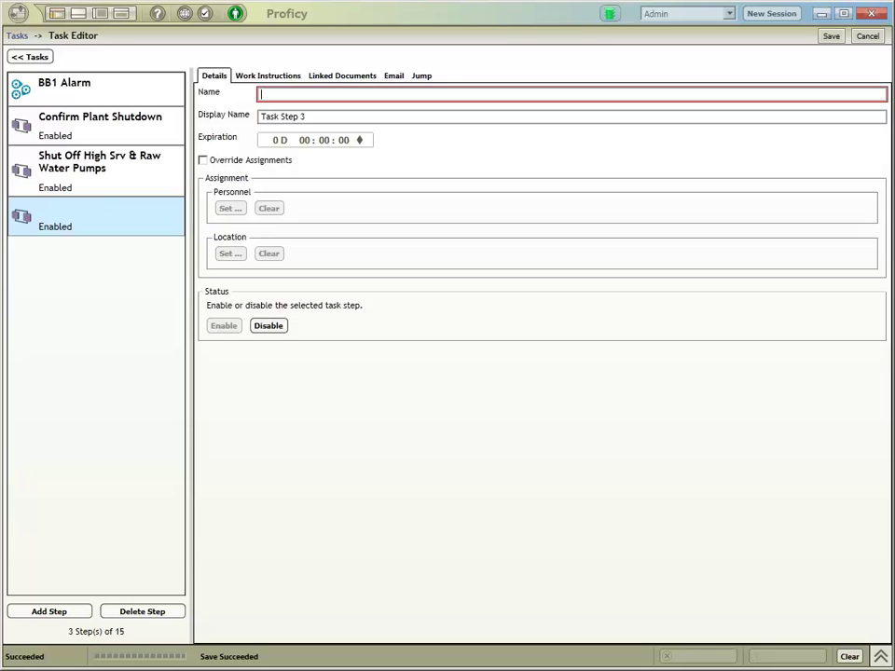
type("Chec")
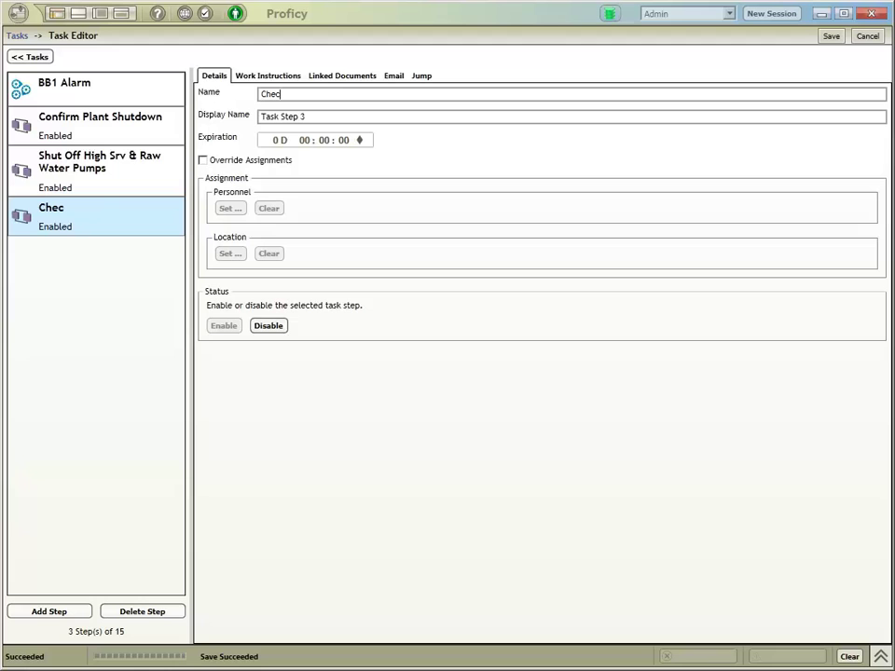
type("k Streaming Current Meter")
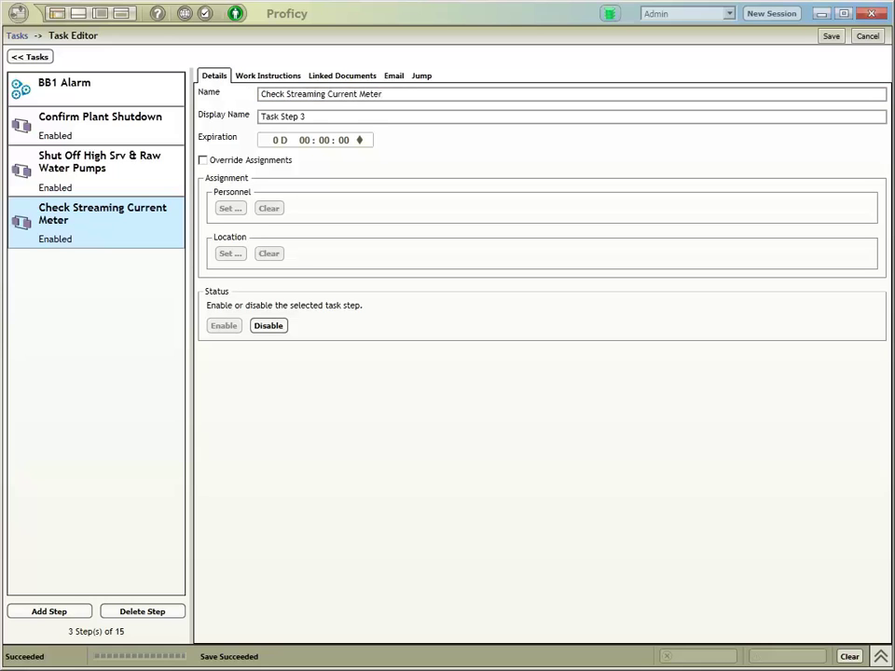
key("ctrl+a")
key("ctrl+c")
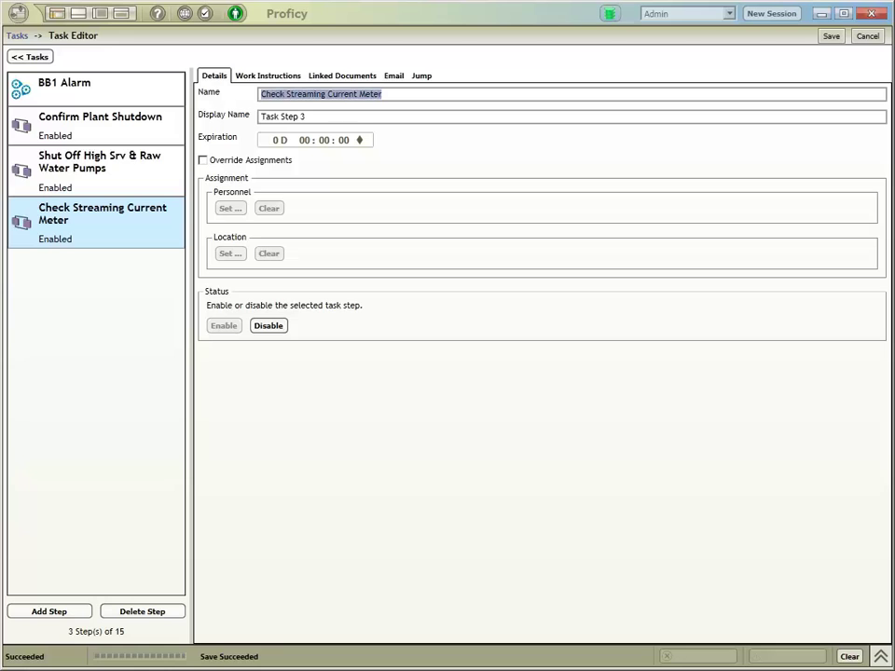
key("Tab")
key("ctrl+a")
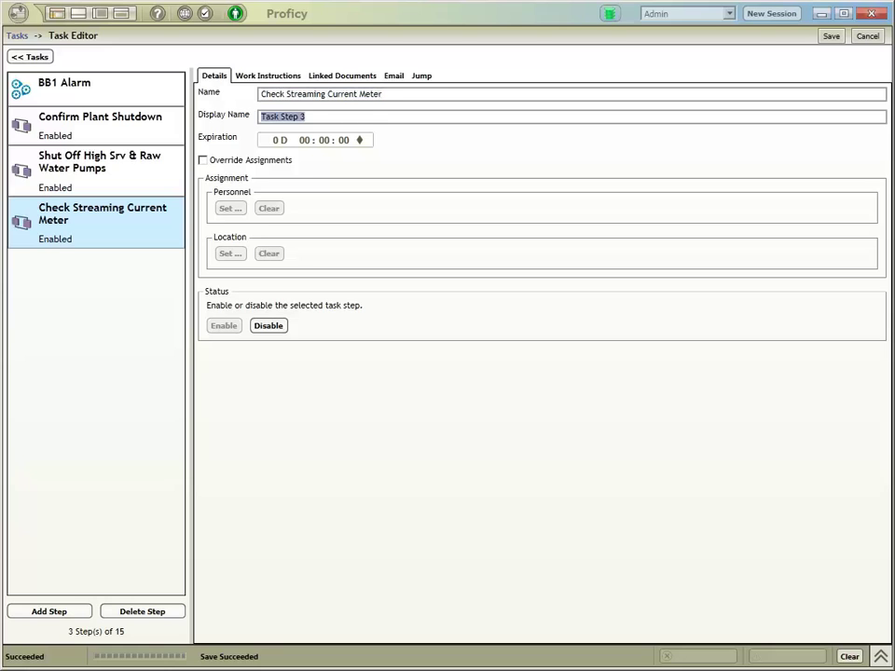
key("ctrl+v")
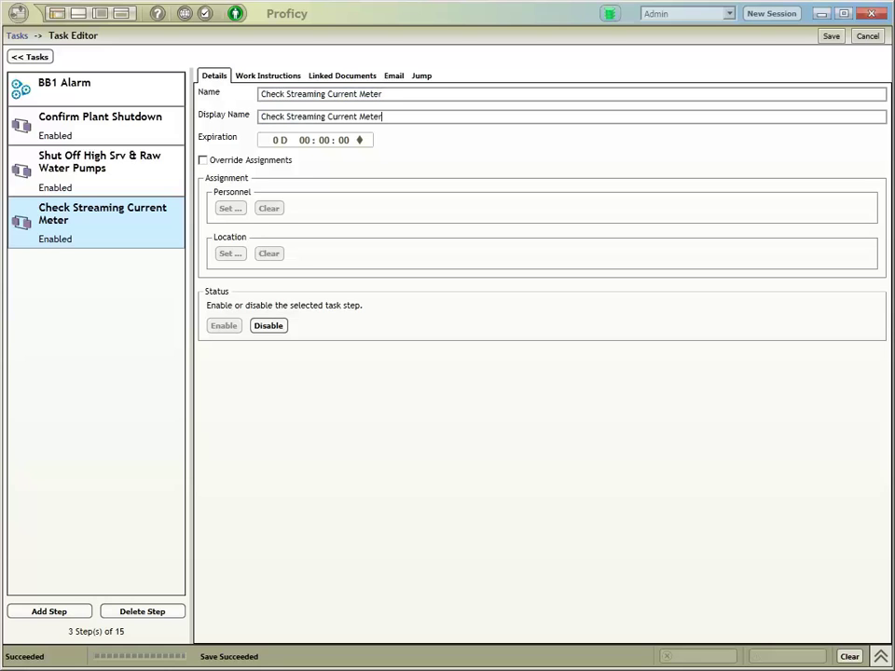
Show the new step's work instructions, open the SCM text document from the Lab 1 folder in Notepad and select its text.
left_click(268, 75)
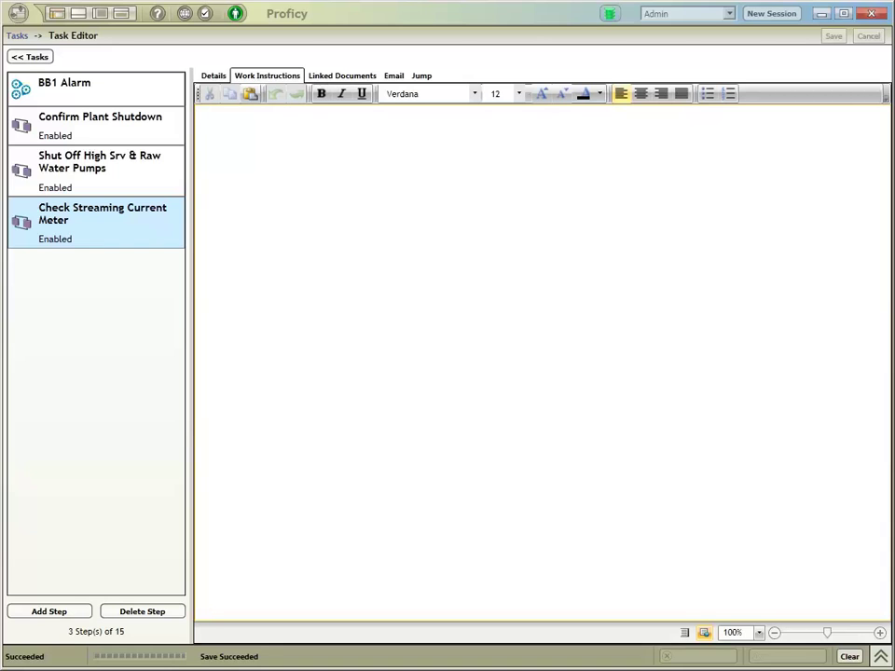
key("super")
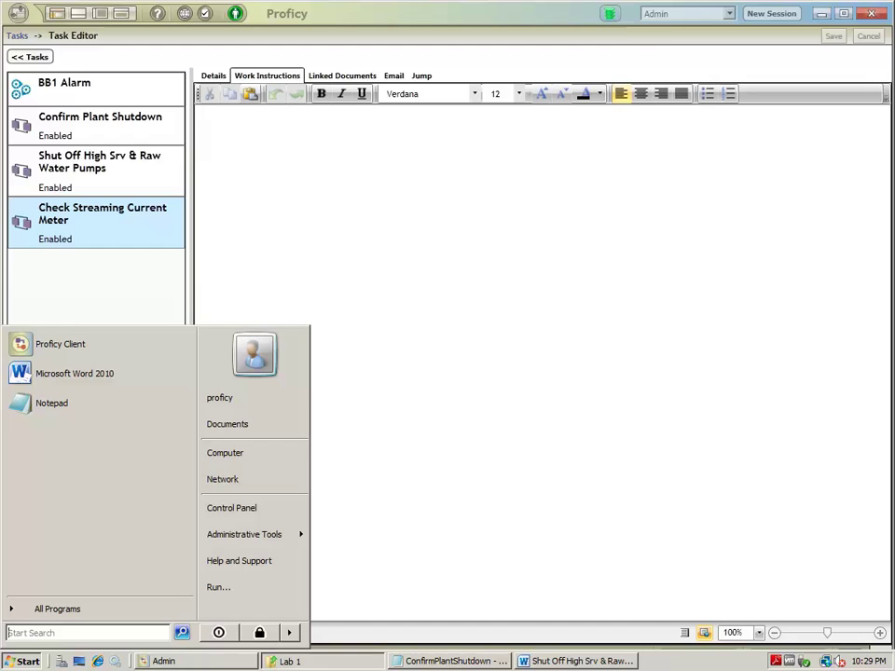
left_click(289, 661)
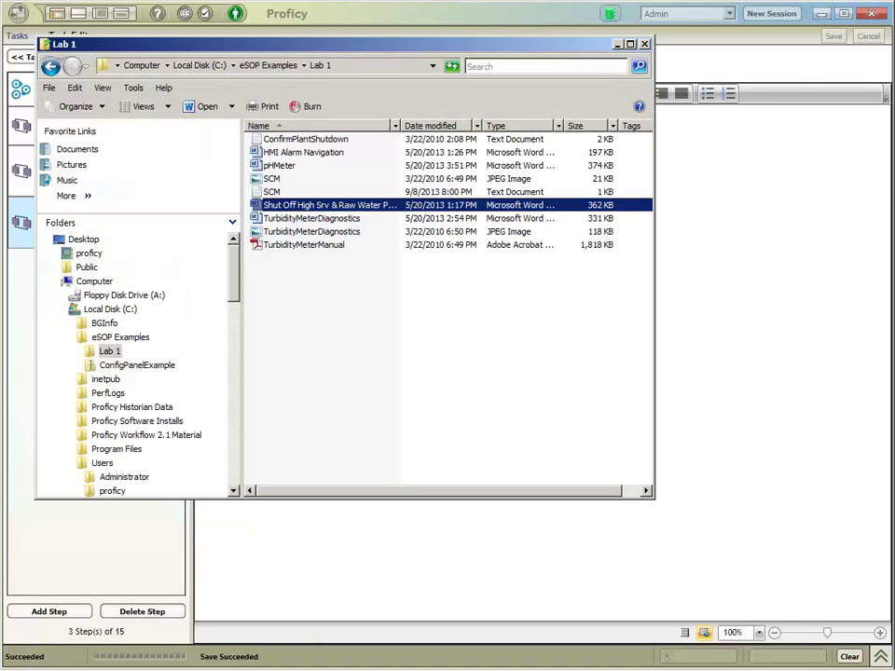
double_click(271, 191)
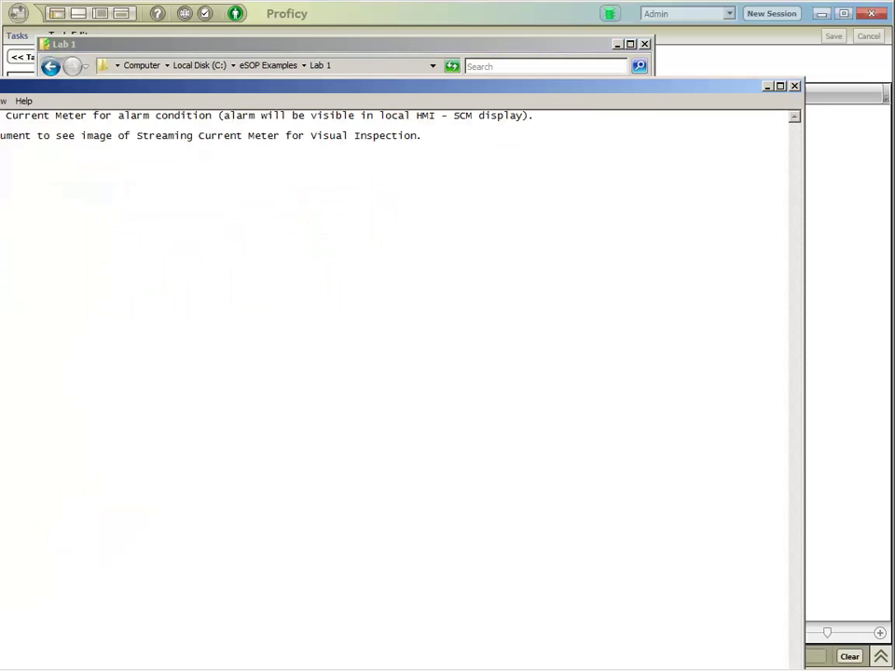
left_click_drag(424, 135, 2, 116)
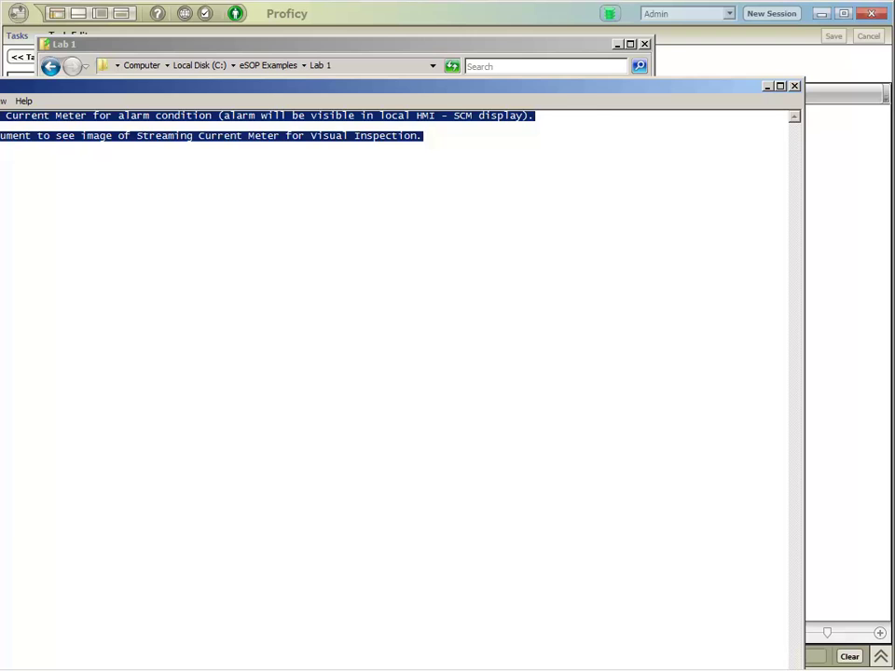
key("super+Up")
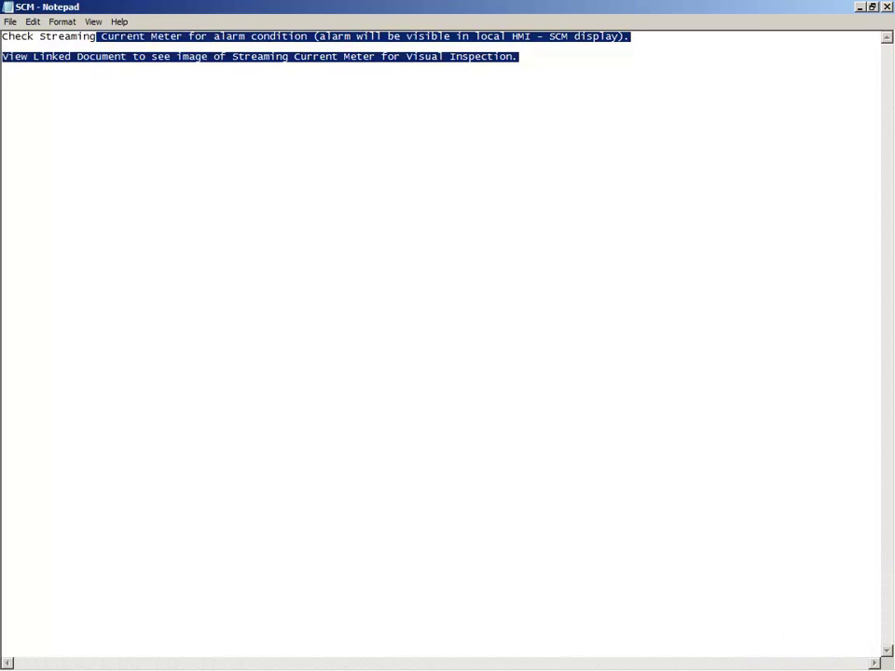
left_click(494, 56)
left_click_drag(2, 56, 517, 56)
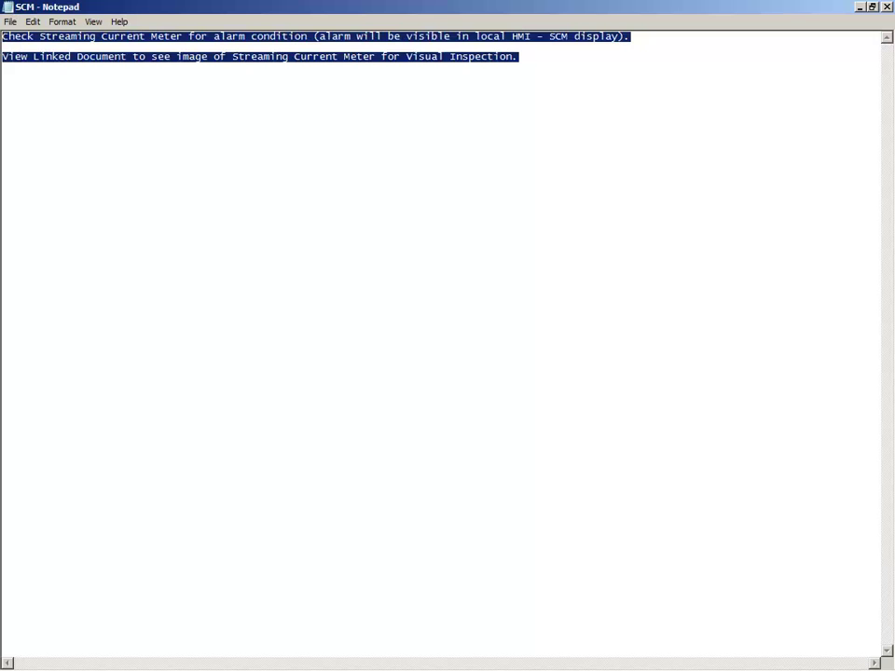
key("super")
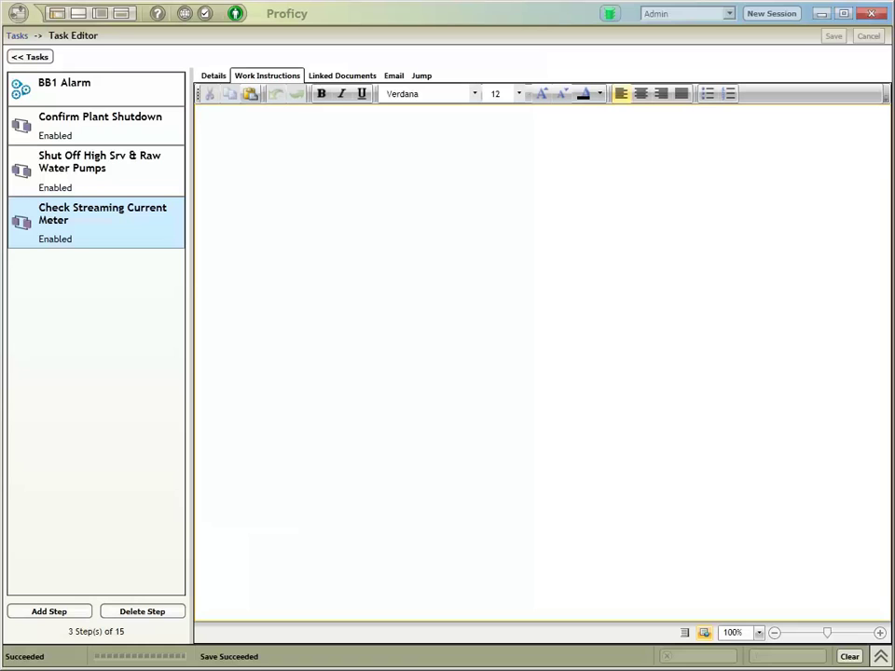
key("ctrl+v")
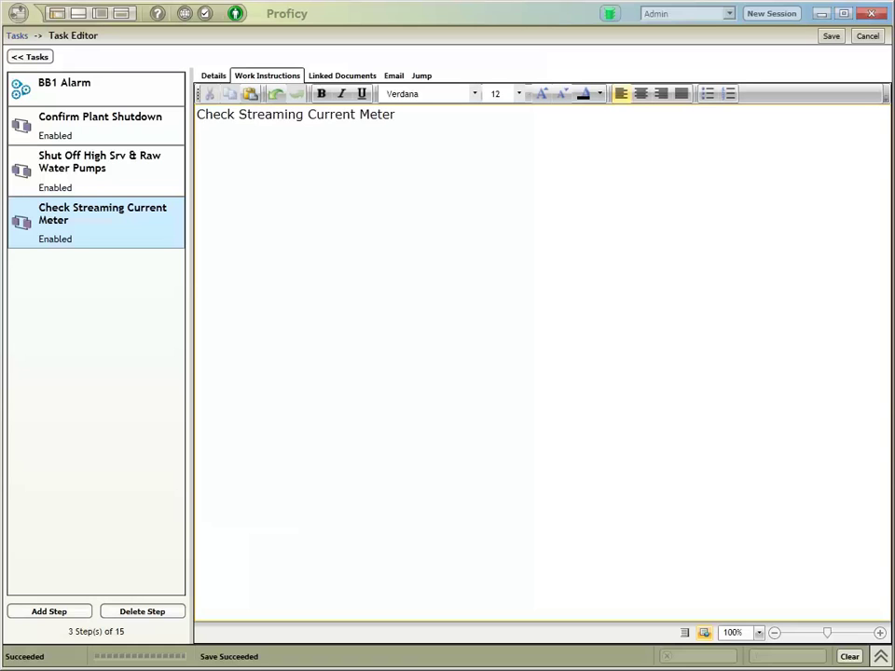
key("ctrl+a")
key("Down")
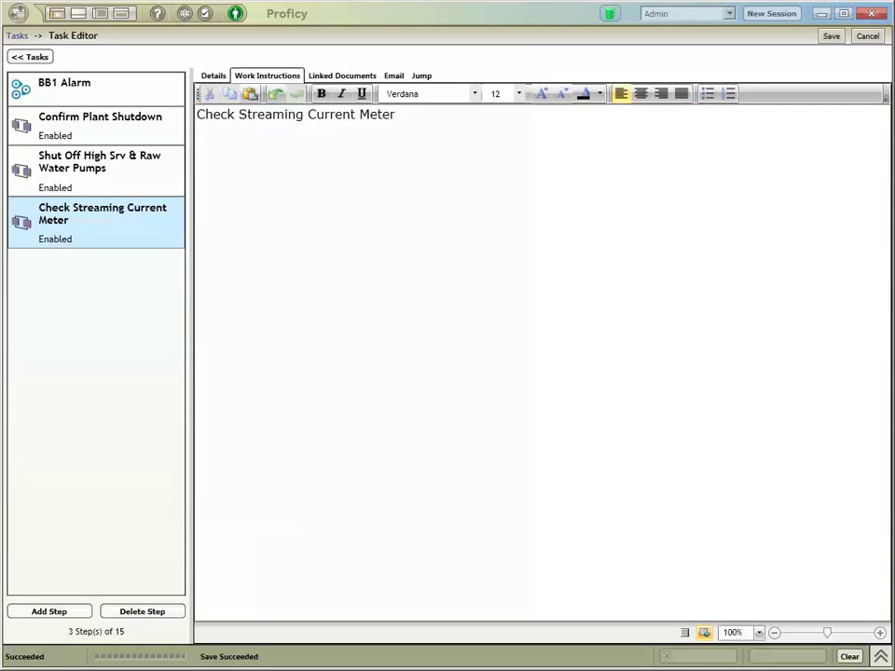
key("ctrl+a")
key("Delete")
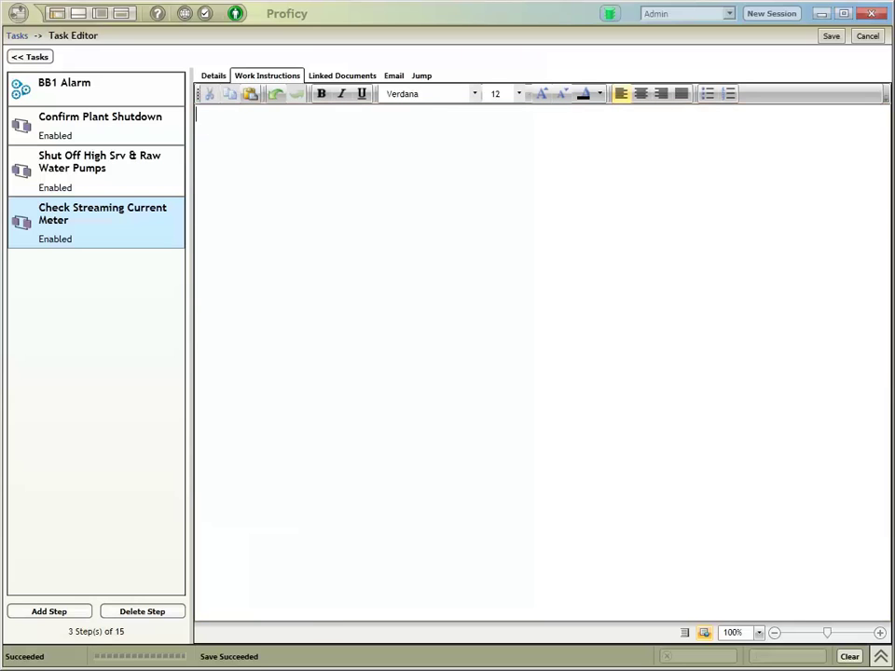
Copy both lines of the SCM Notepad document into the Proficy work instructions of the Check Streaming Current Meter step.
key("super")
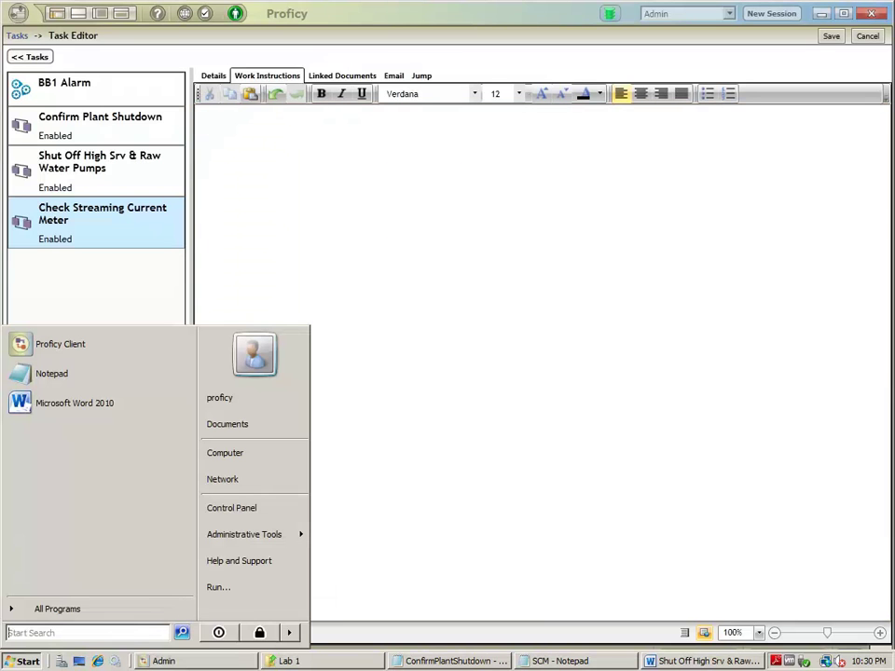
key("alt+Tab")
left_click(476, 56)
left_click_drag(518, 56, 0, 36)
key("ctrl+c")
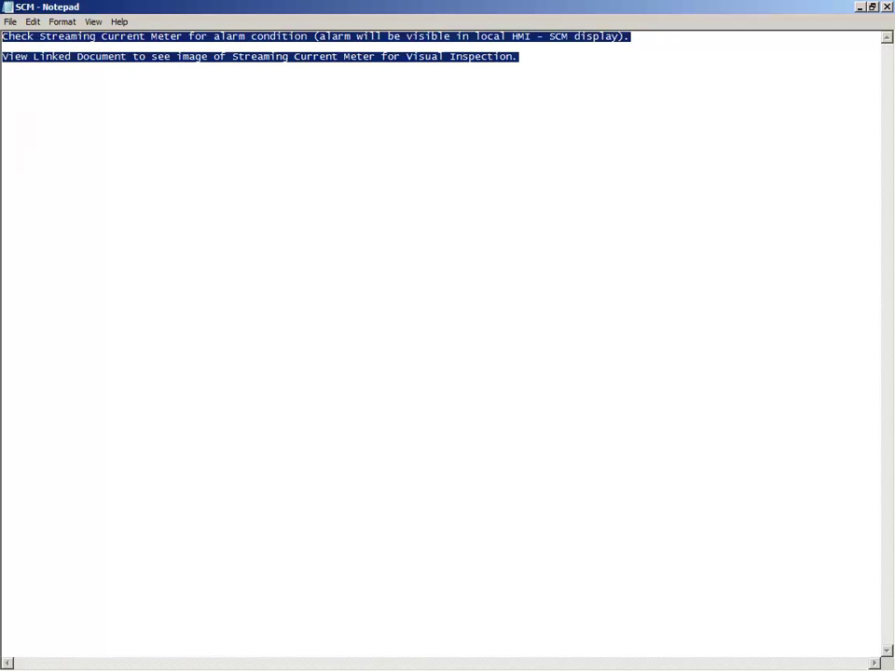
key("alt+Tab")
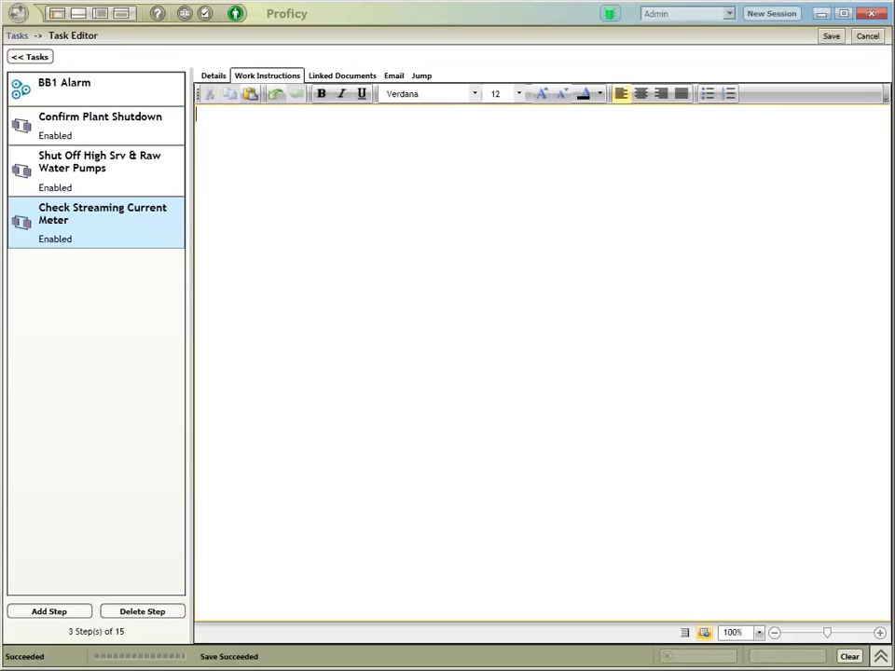
key("ctrl+v")
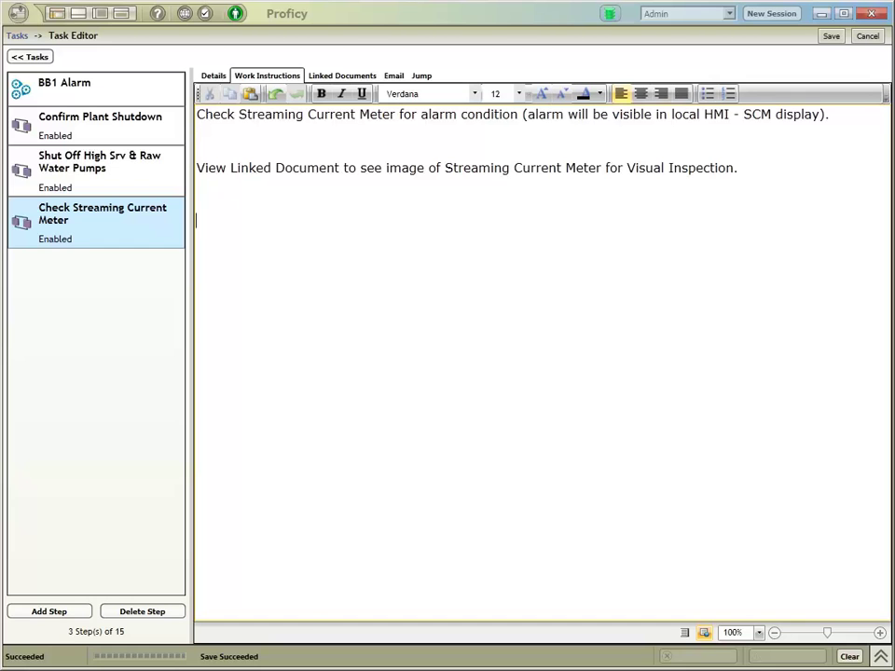
Copy the picture from the Lab 1 Word document HMI Alarm Navigation, paste it below the text in the Proficy work instructions and save.
left_click(30, 655)
left_click(280, 656)
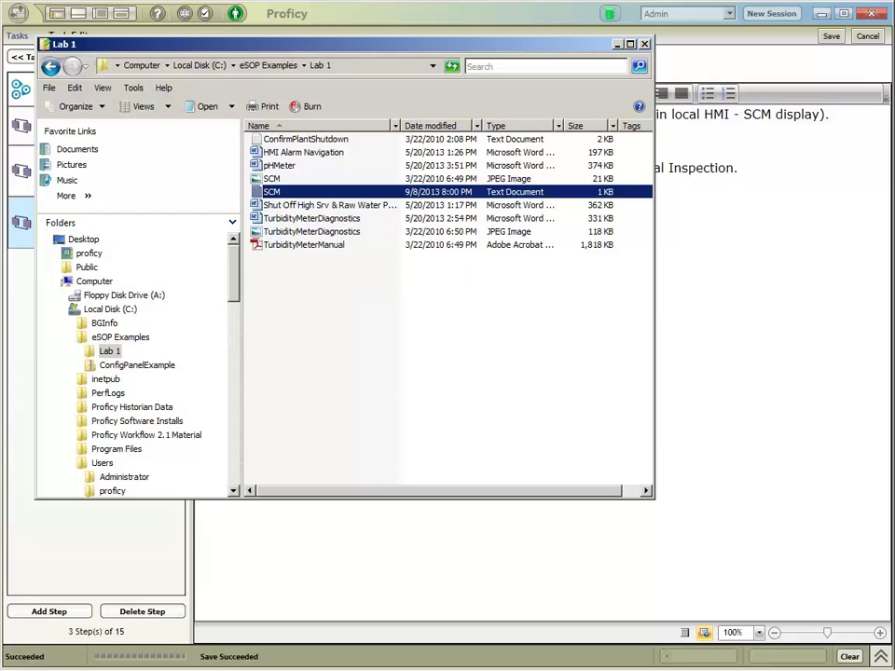
left_click(303, 152)
key("Return")
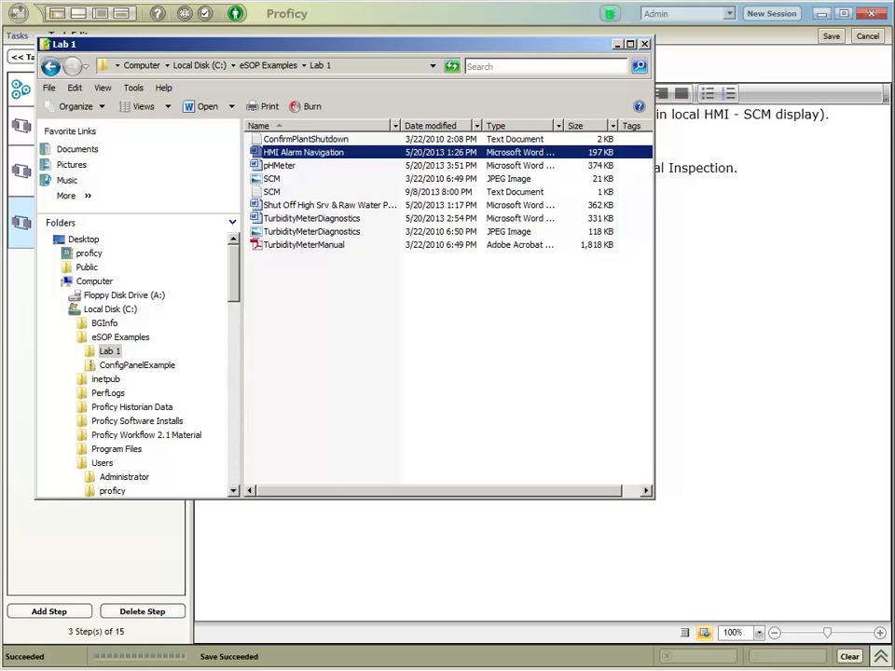
right_click(479, 280)
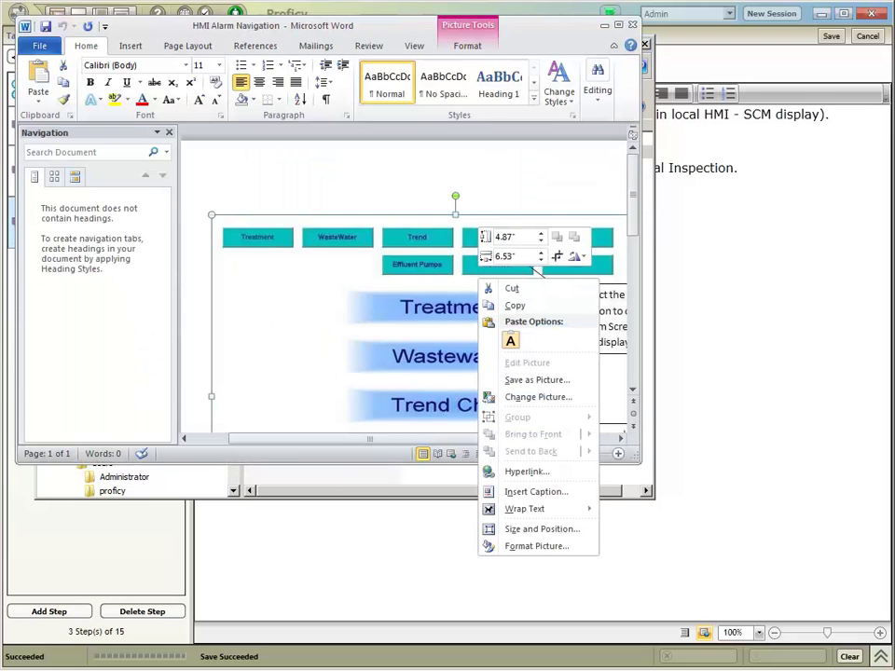
left_click(509, 304)
left_click(195, 220)
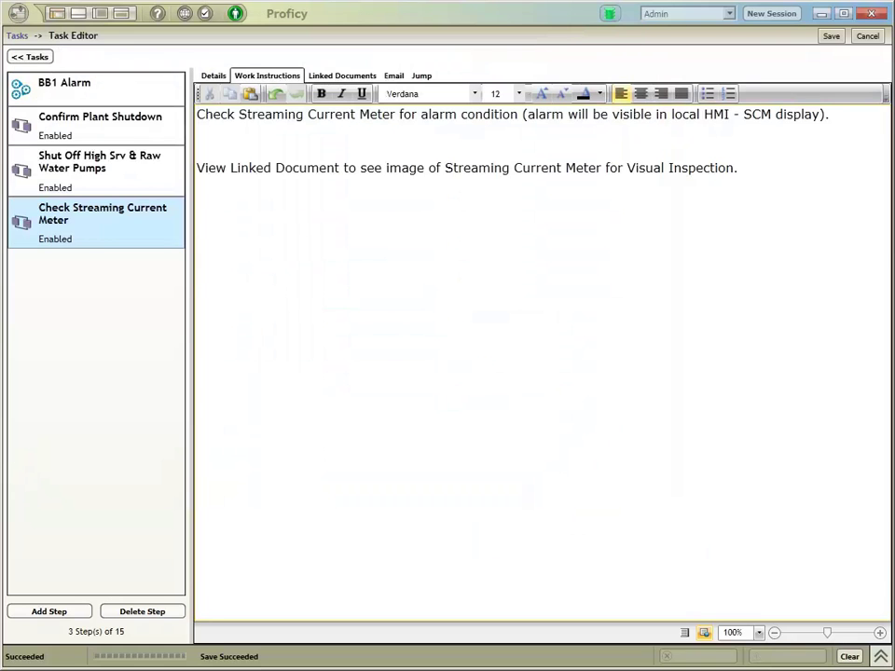
key("ctrl+v")
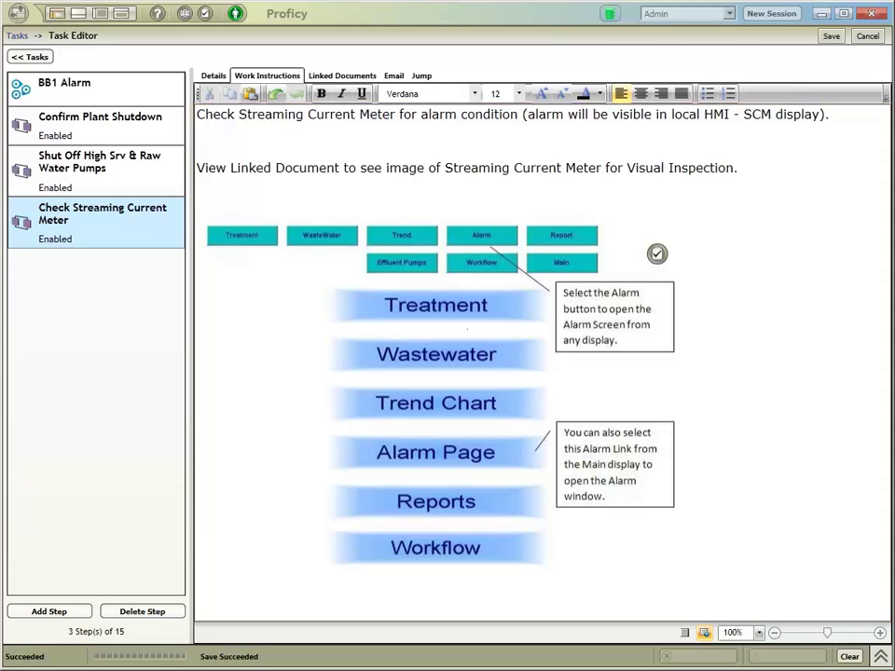
key("ctrl+s")
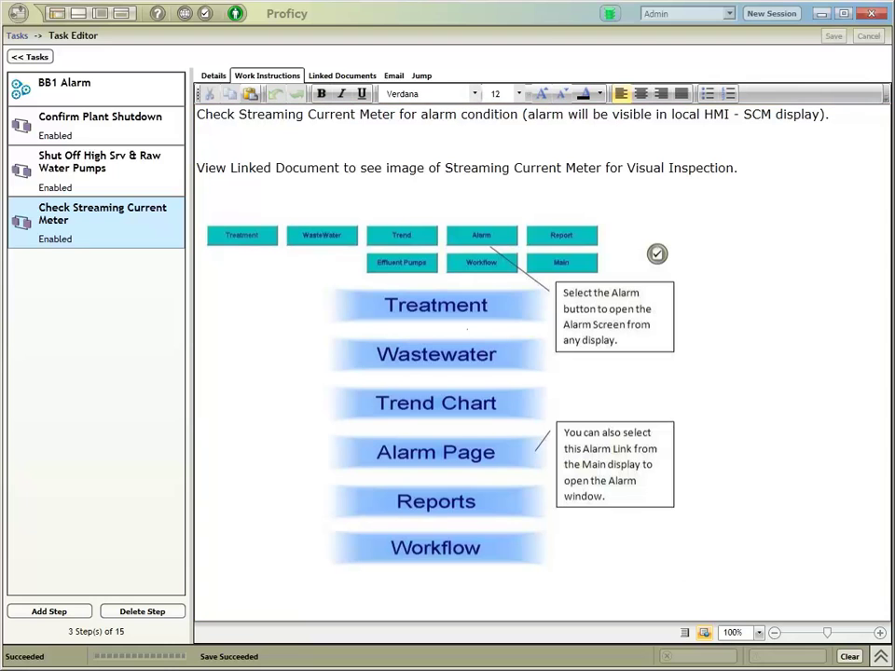
Add a linked document to the Check Streaming Current Meter step with the display name "Current Straming Meter".
left_click(342, 75)
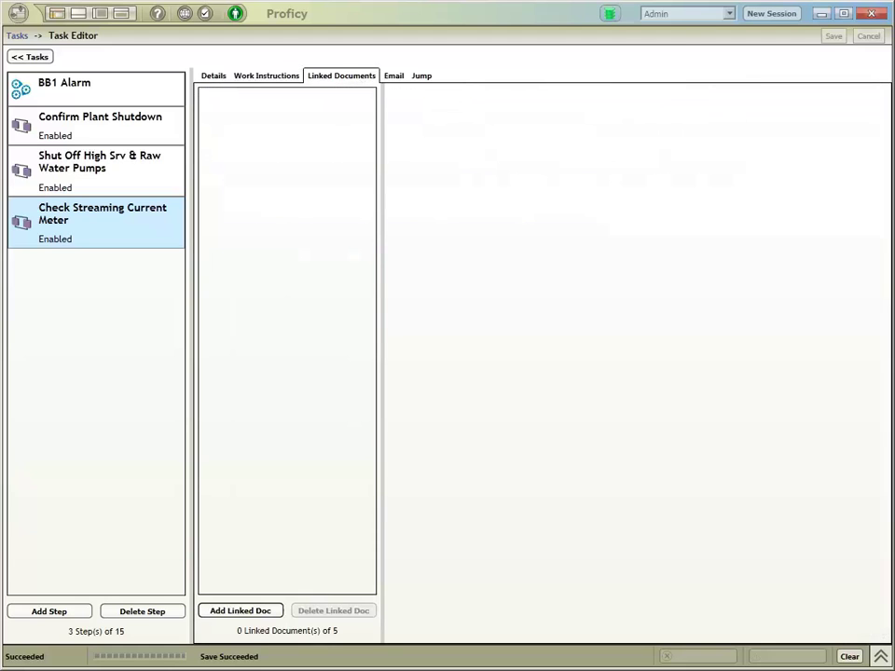
left_click(240, 611)
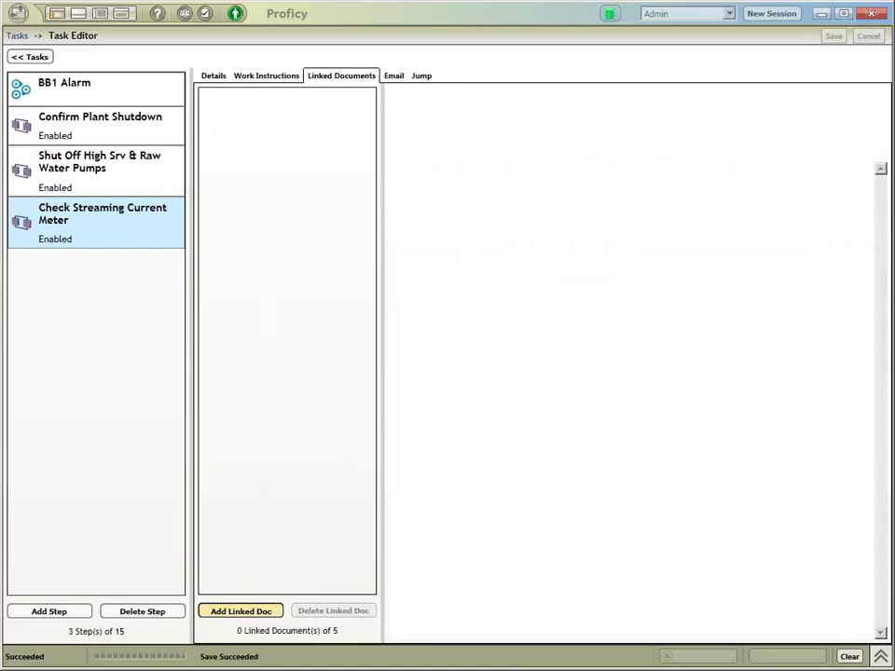
triple_click(487, 94)
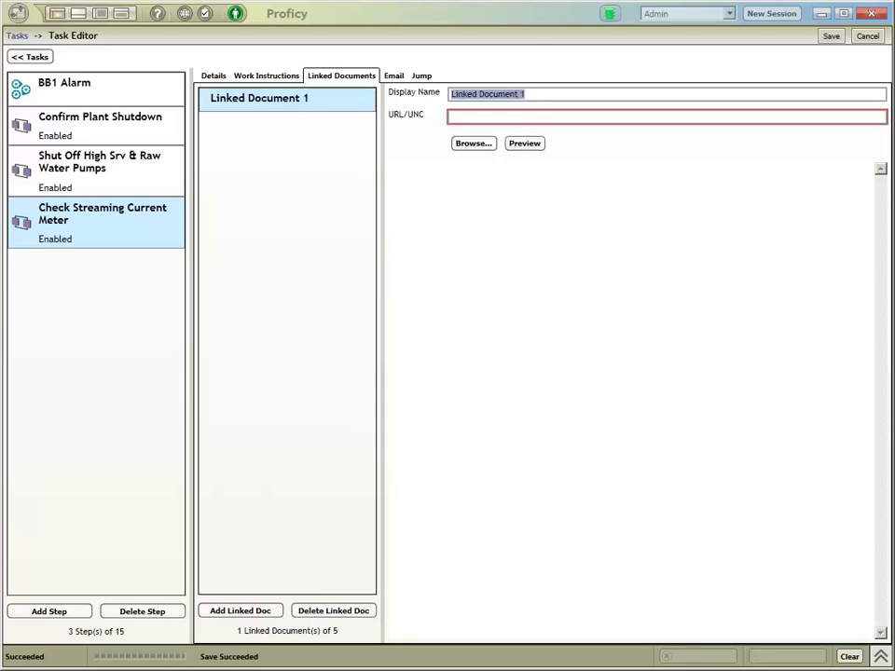
key("BackSpace")
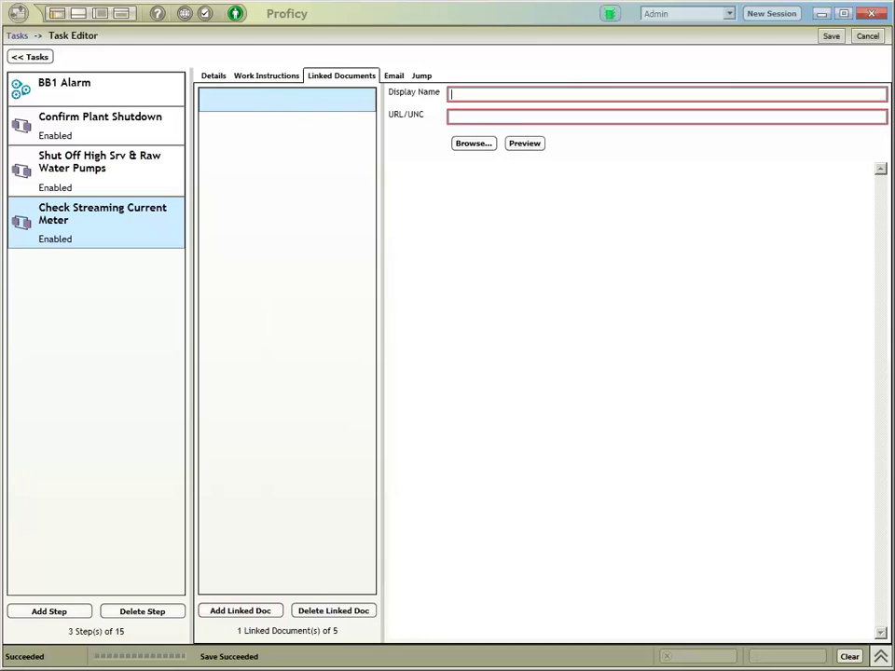
type("Current St")
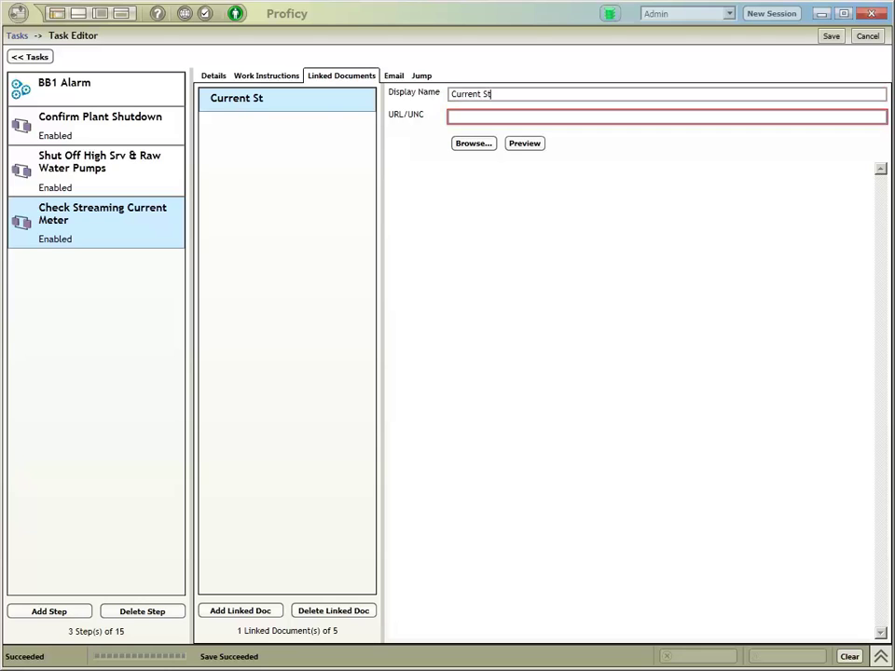
type("raming Meter")
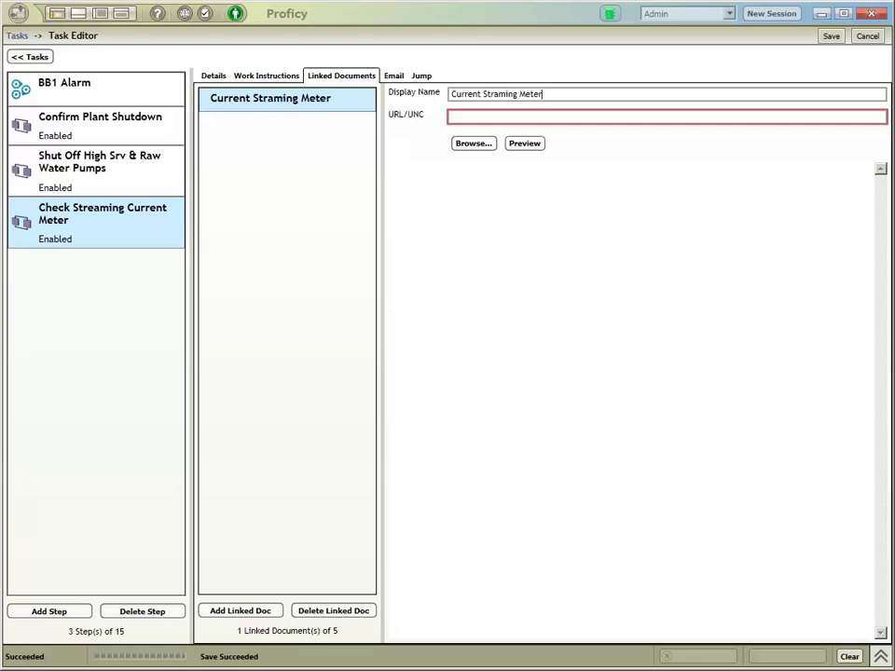
Point the linked document to the SCM.jpg image in the Lab 1 folder, preview it and save.
left_click(473, 142)
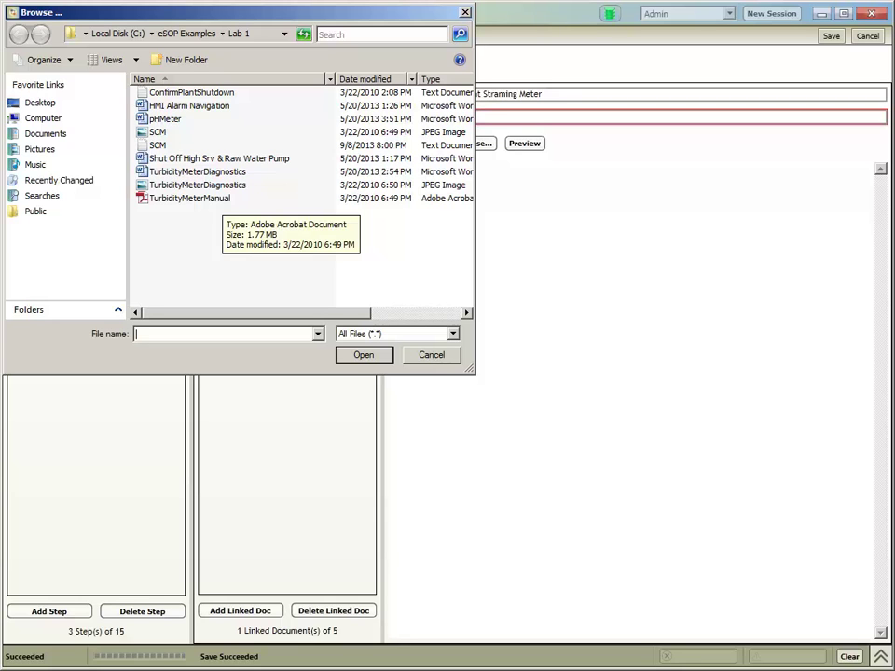
double_click(157, 132)
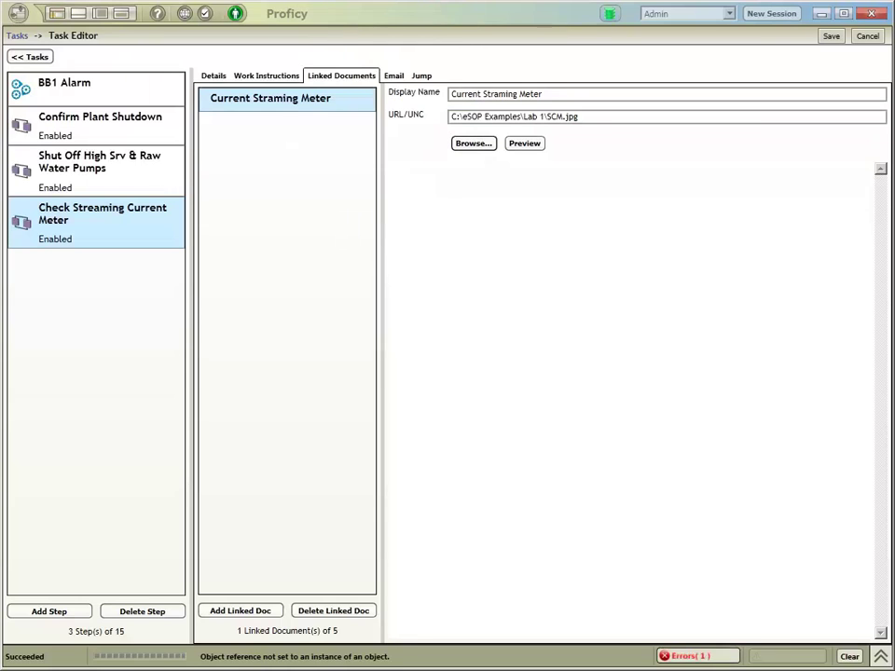
left_click(525, 144)
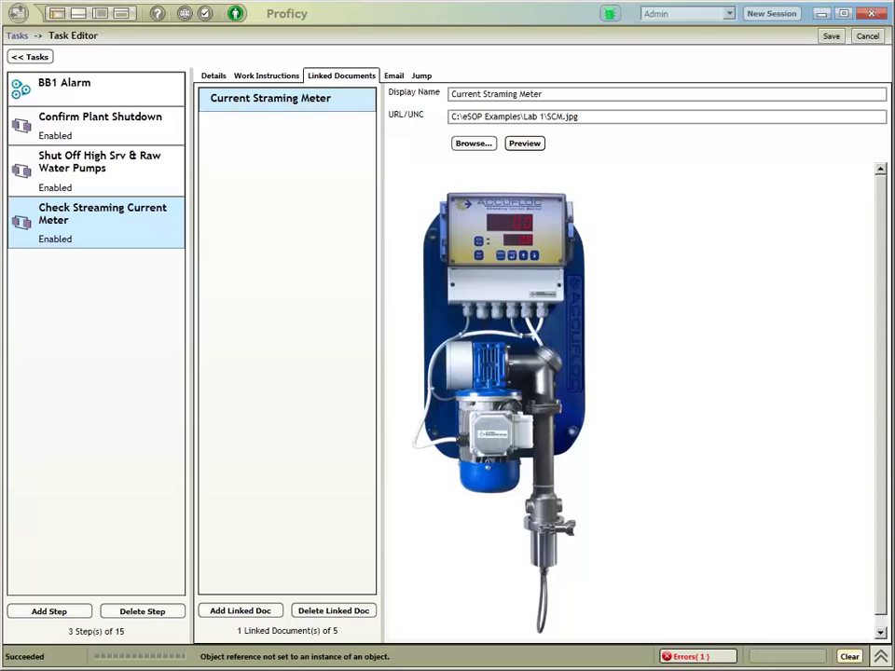
key("ctrl+s")
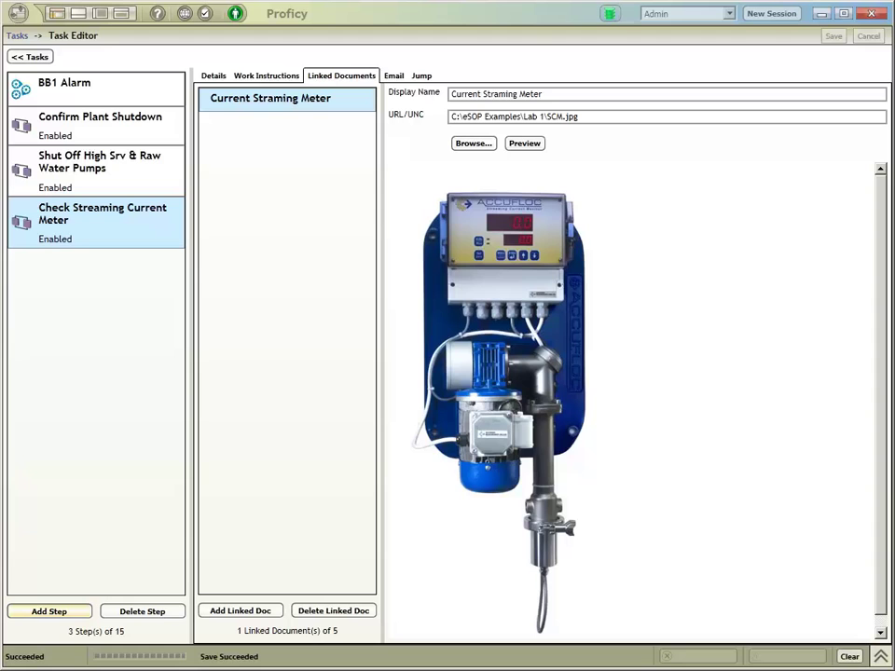
Add a fourth step to the BB1 Alarm task with the name and display name "Restart Plant" and save.
left_click(48, 610)
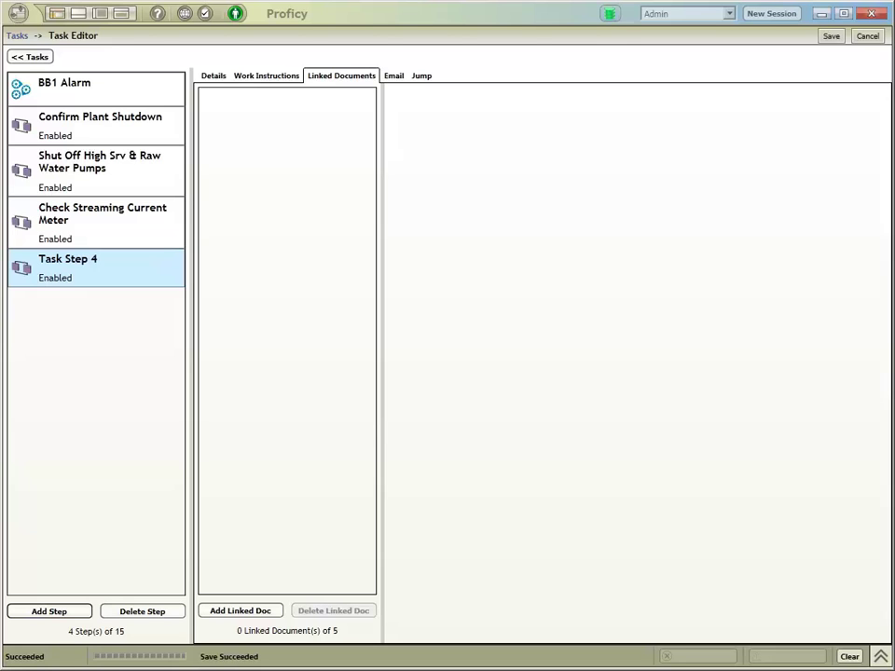
left_click(214, 75)
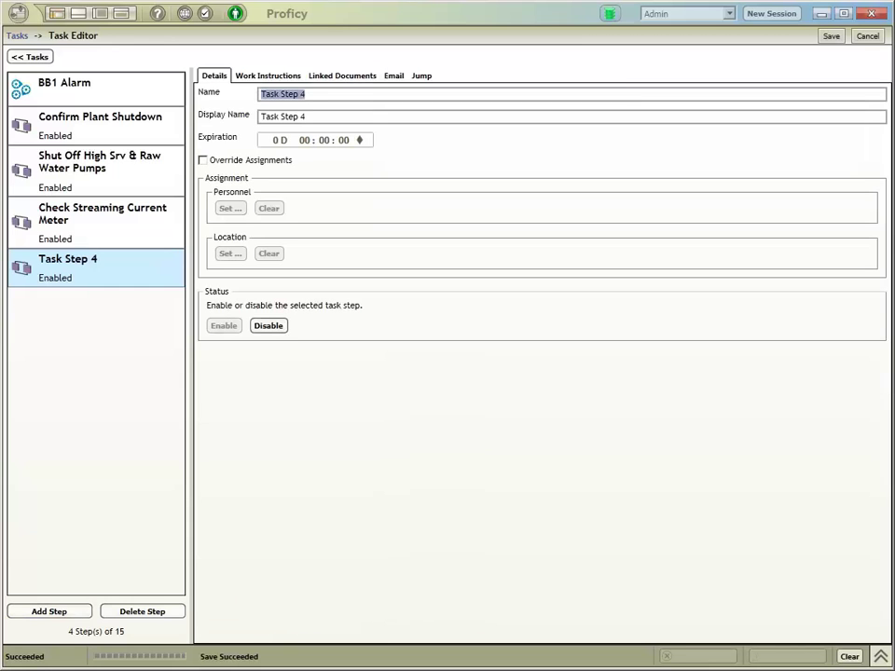
type("Restart Plant")
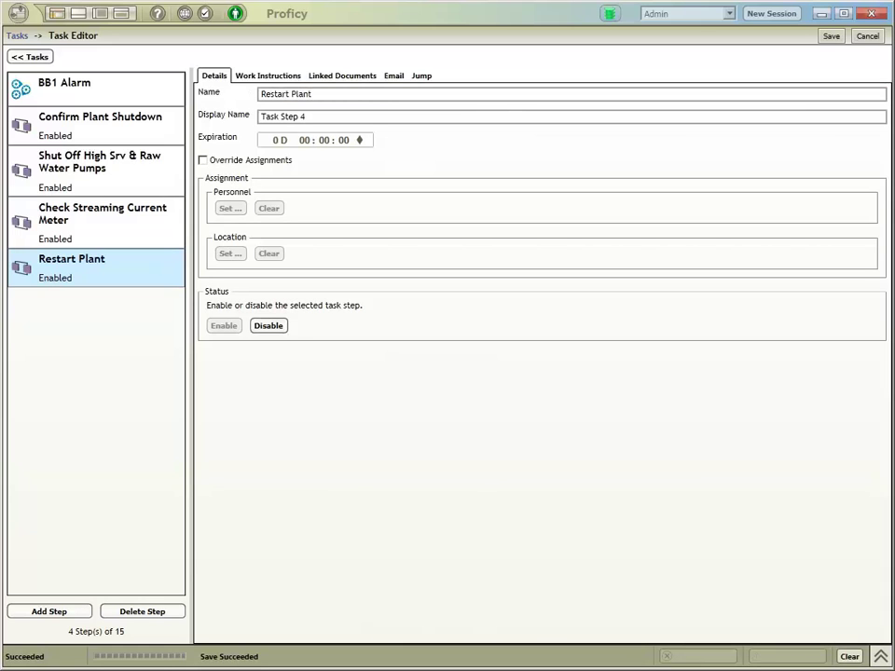
key("ctrl+a")
key("ctrl+c")
key("Tab")
key("ctrl+v")
key("ctrl+s")
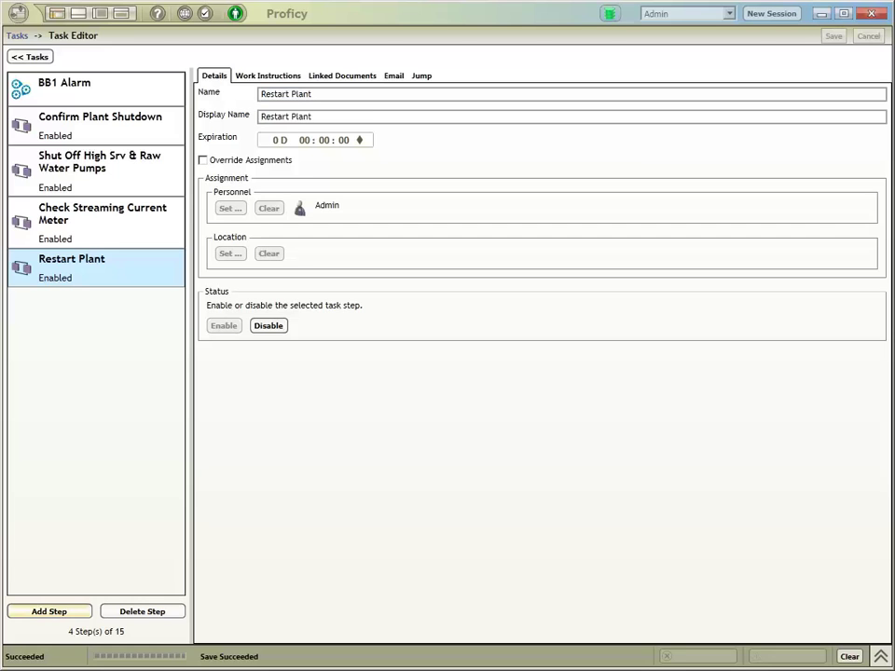
Add a fifth step to the BB1 Alarm task and name it "Check Turbidity Meter Operation".
left_click(50, 612)
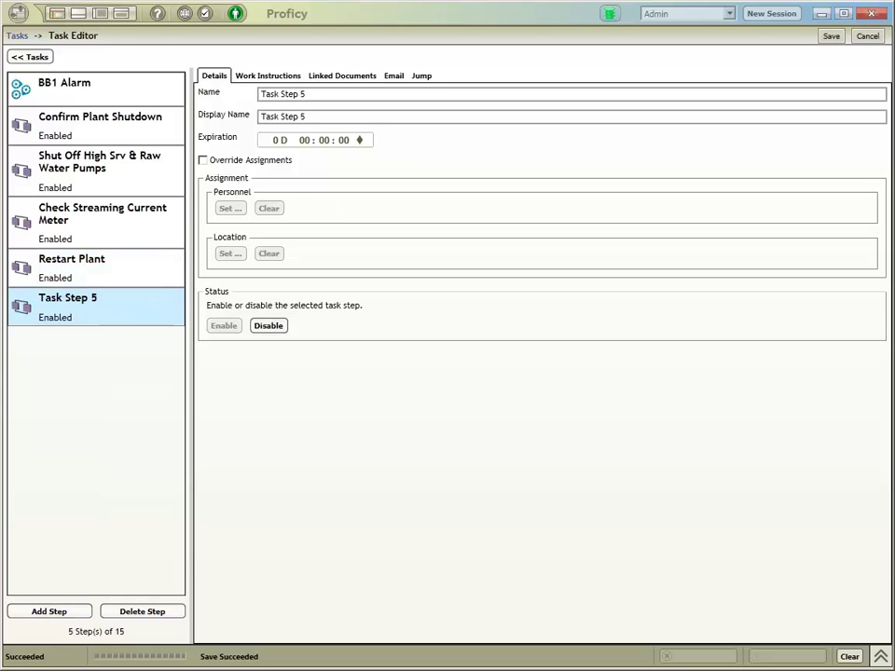
key("Tab")
key("BackSpace")
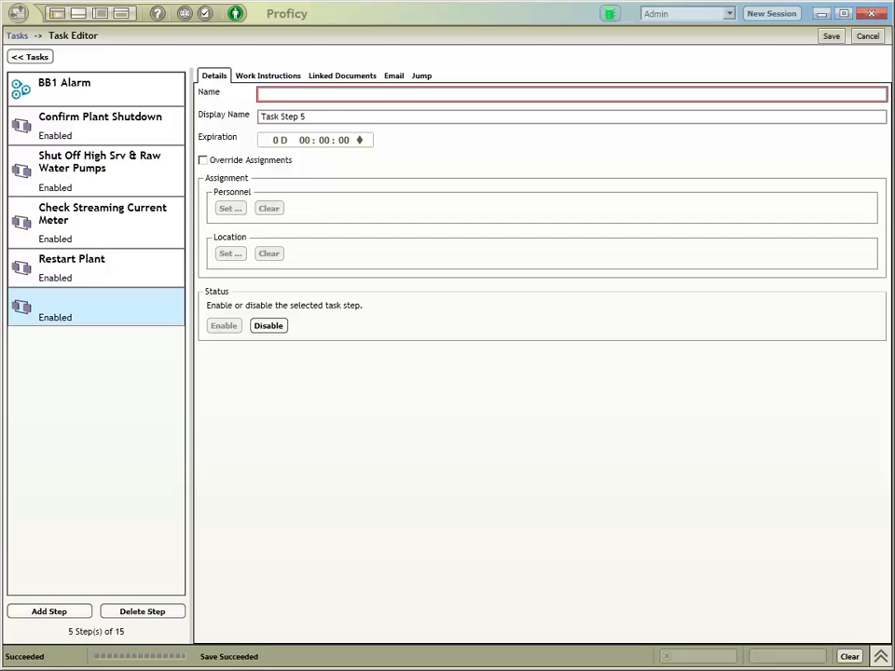
type("Check T")
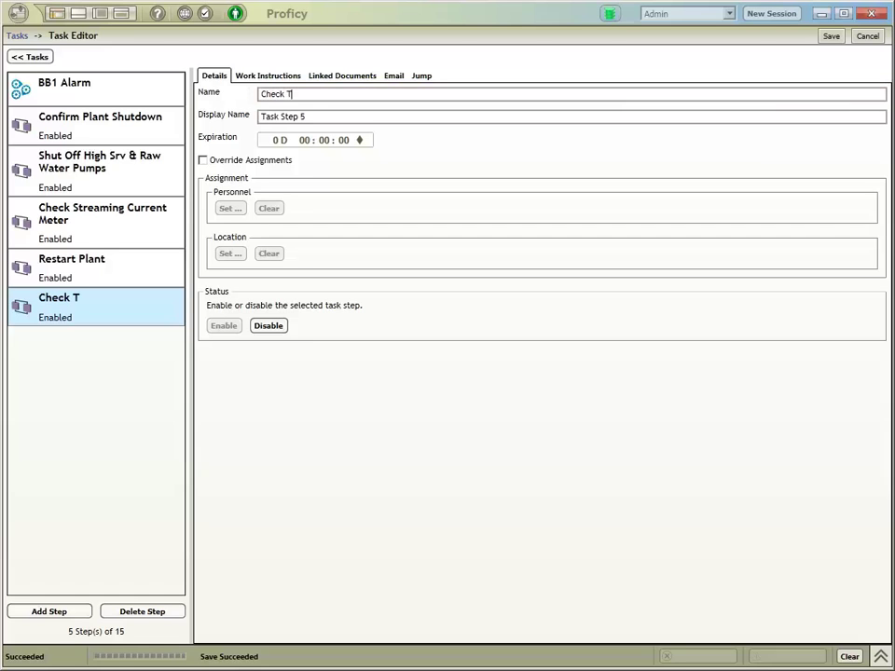
type("urbidity Meter op")
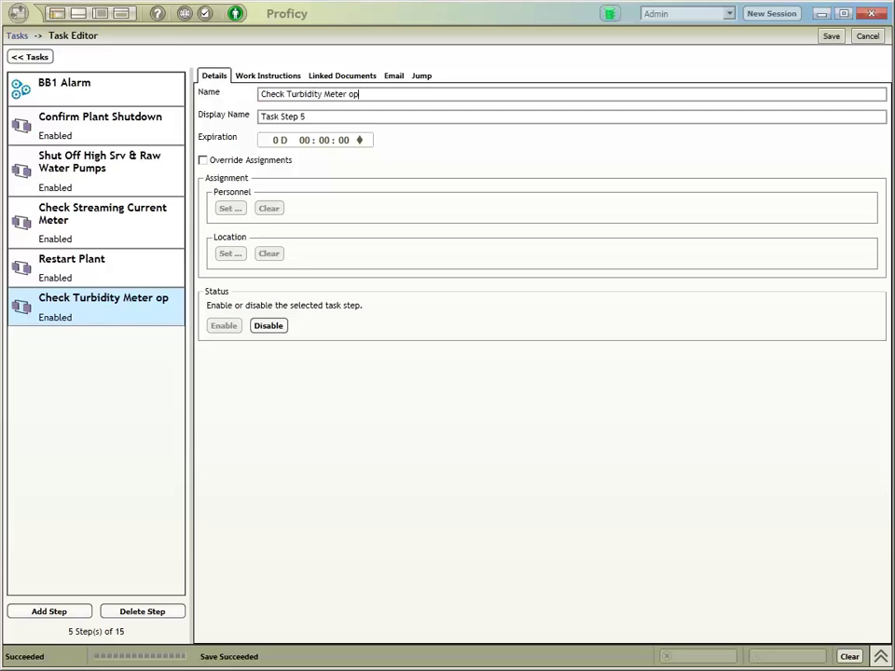
type("eration")
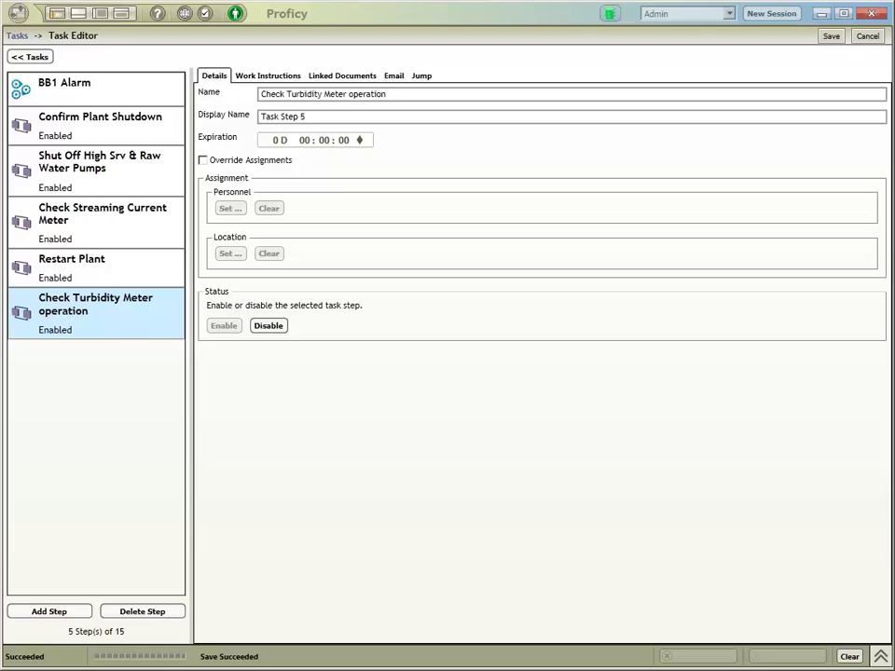
left_click(351, 94)
key("BackSpace")
type("O")
Copy the fifth step's name into its display name, "Check Turbidity Meter Operation", and save.
key("ctrl+a")
key("ctrl+c")
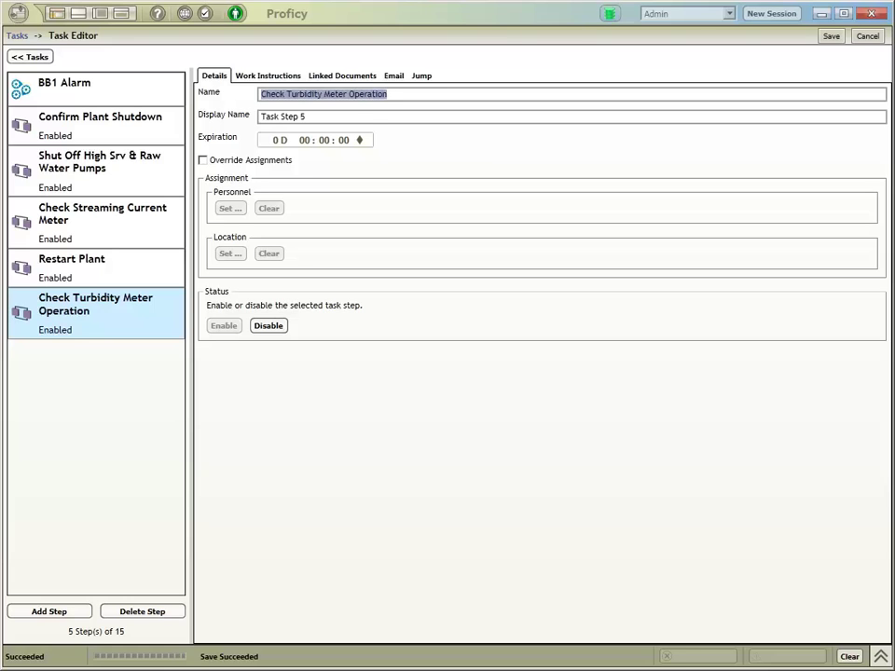
key("Tab")
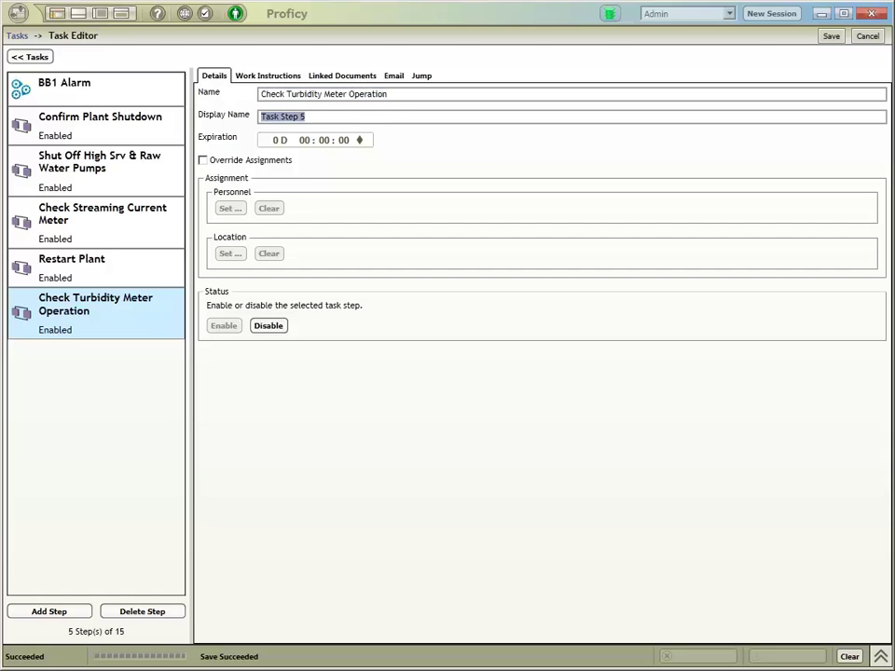
key("ctrl+v")
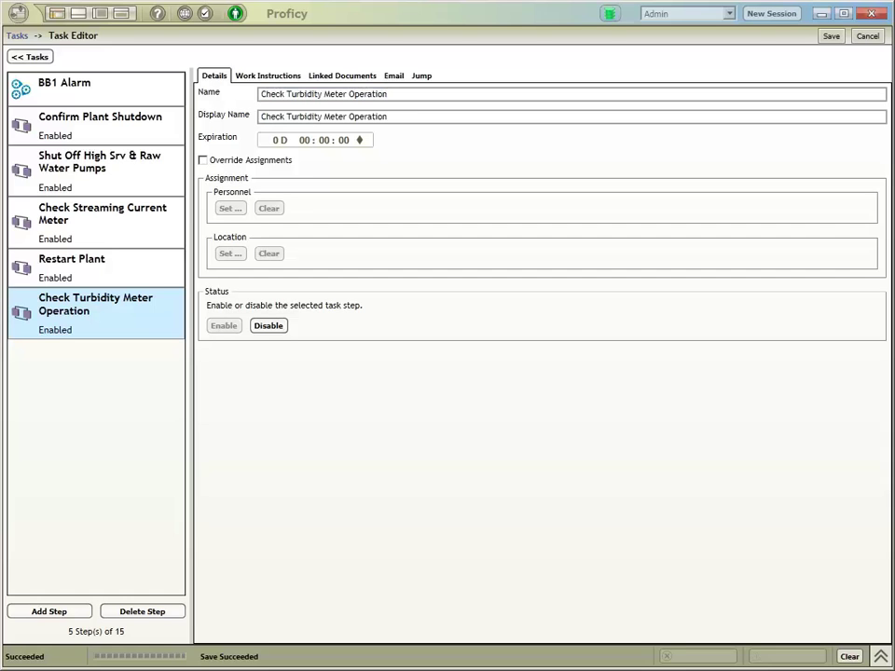
key("ctrl+s")
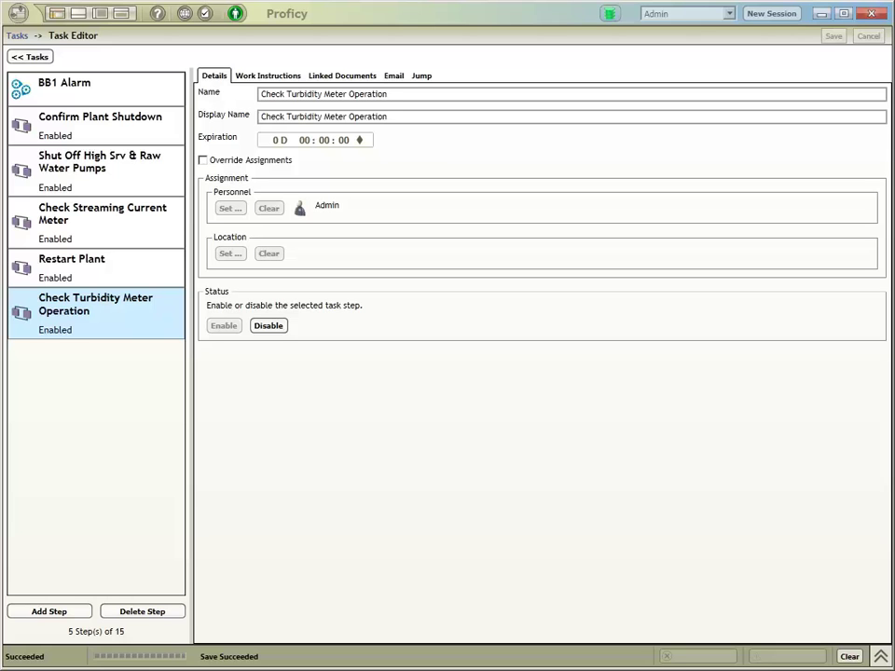
Write the work instruction "See Linked Document for Turbidity Meter Manual." for the Check Turbidity Meter Operation step and save.
left_click(268, 76)
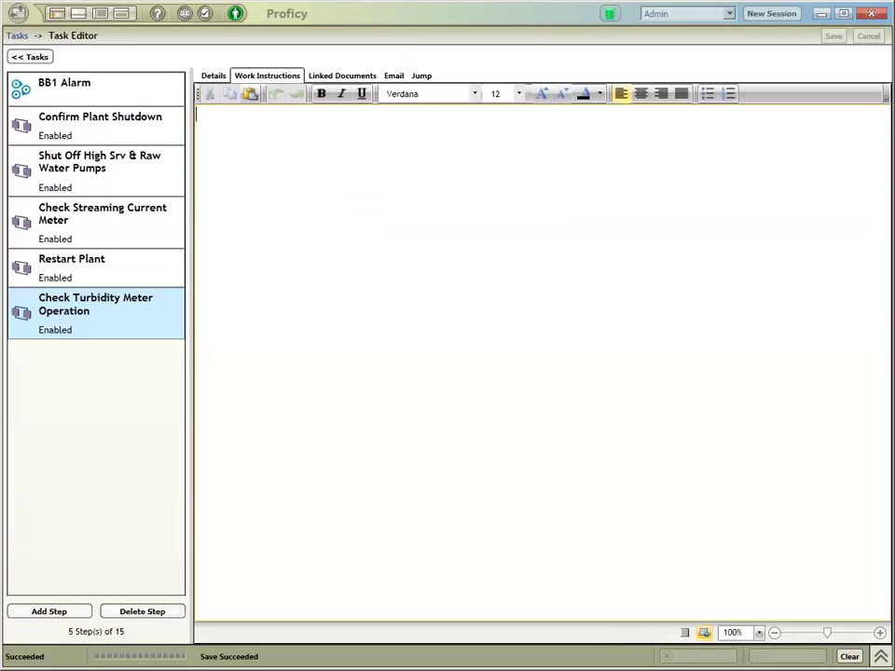
type("See Lin")
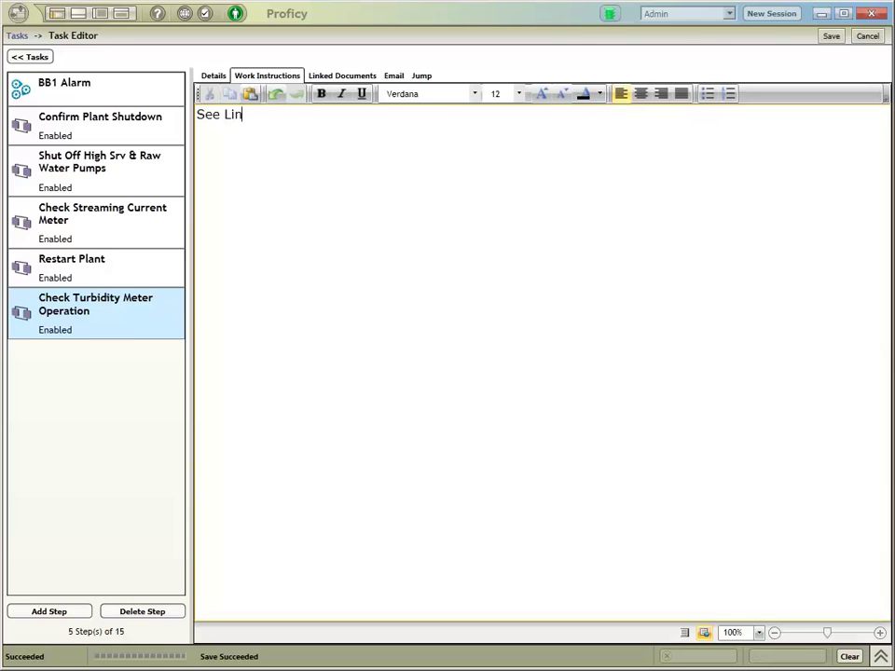
type("ked Documetn")
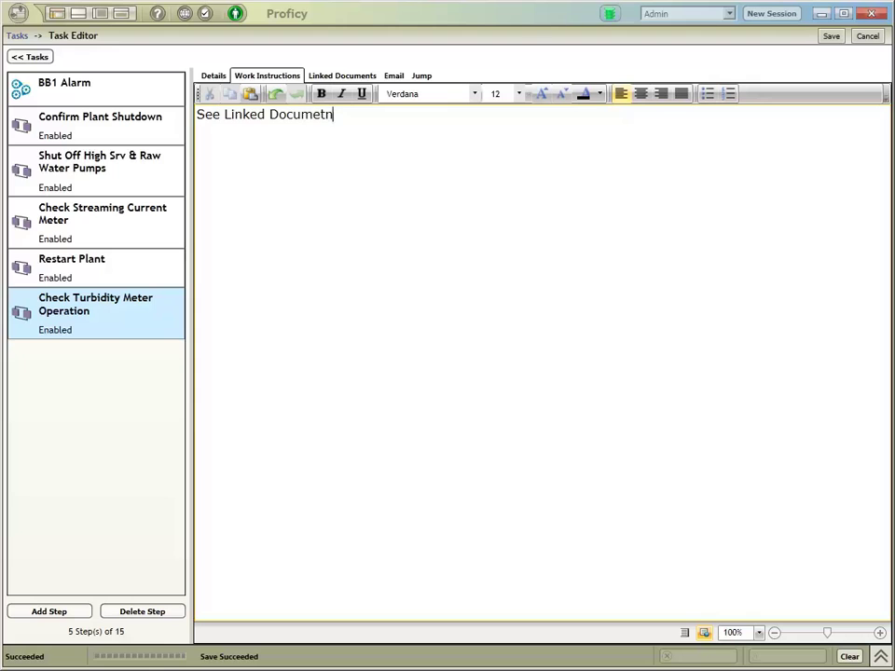
key("BackSpace")
key("BackSpace")
type("nt for Turbidity Meter m")
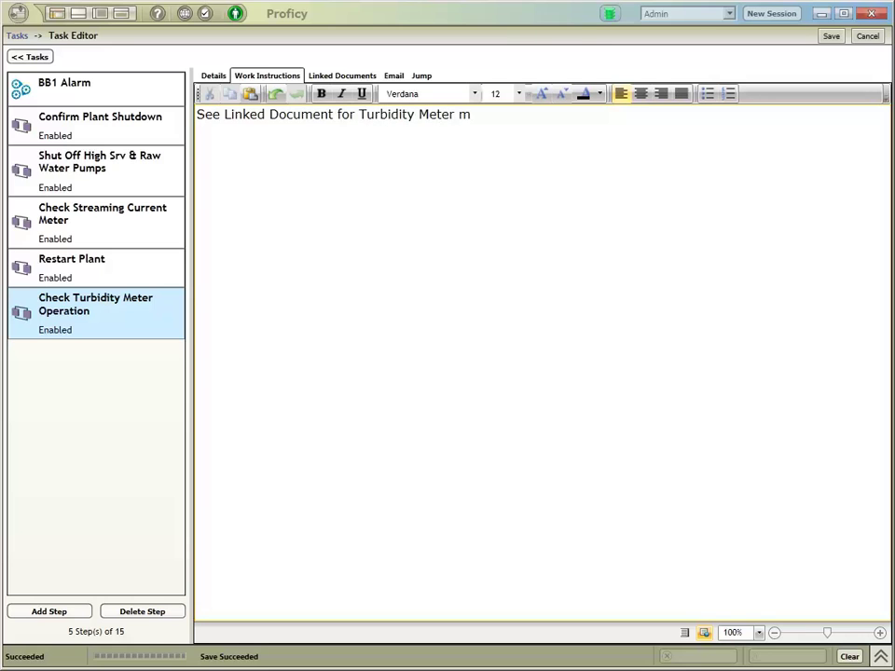
type("anual")
key("Left")
key("Left")
key("Left")
key("Left")
key("Left")
key("BackSpace")
type("M")
key("End")
type(".")
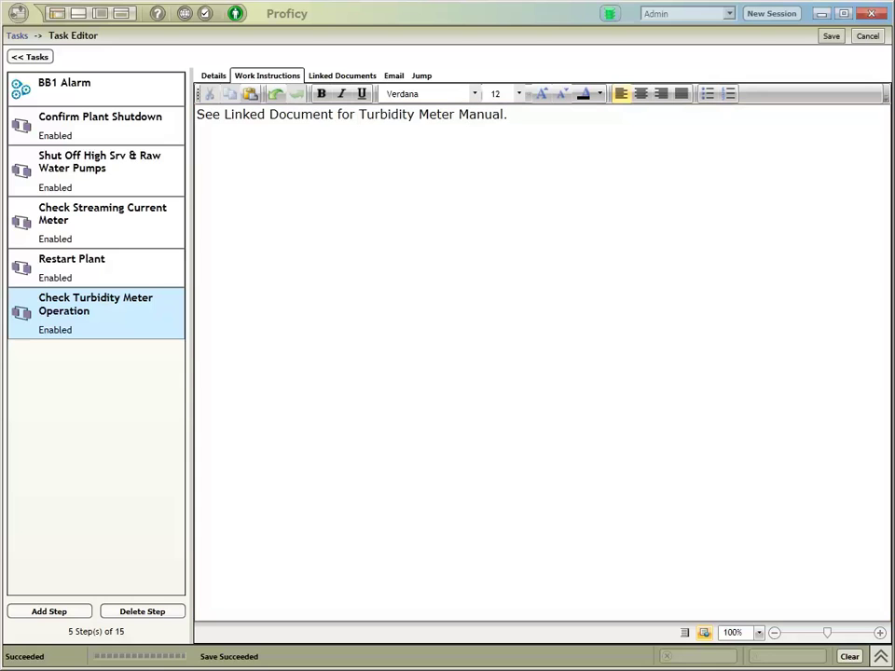
key("ctrl+s")
Add a linked document to the Check Turbidity Meter Operation step, pointing to TurbidityMeterManual.pdf in the Lab 1 folder.
left_click(342, 75)
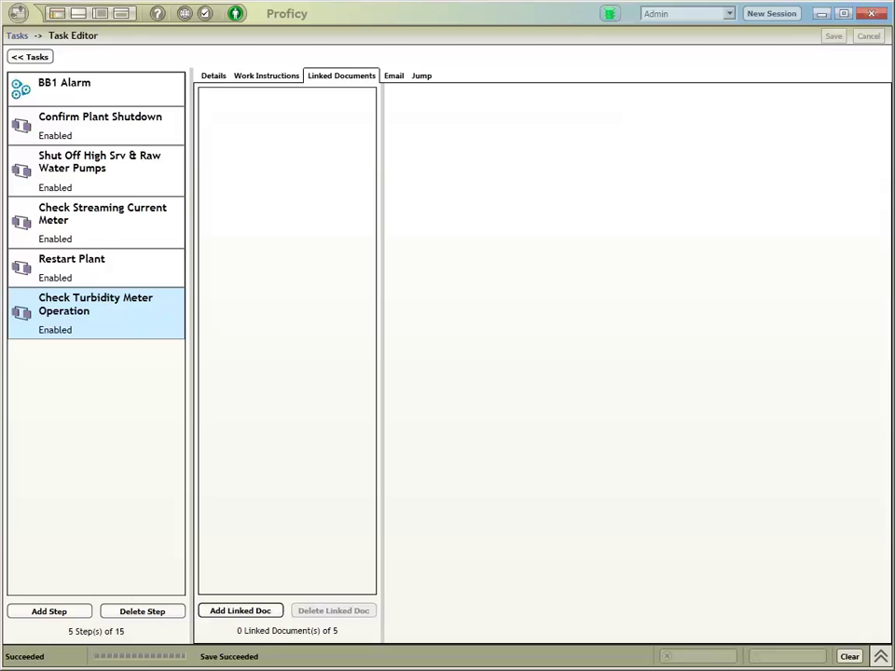
left_click(239, 611)
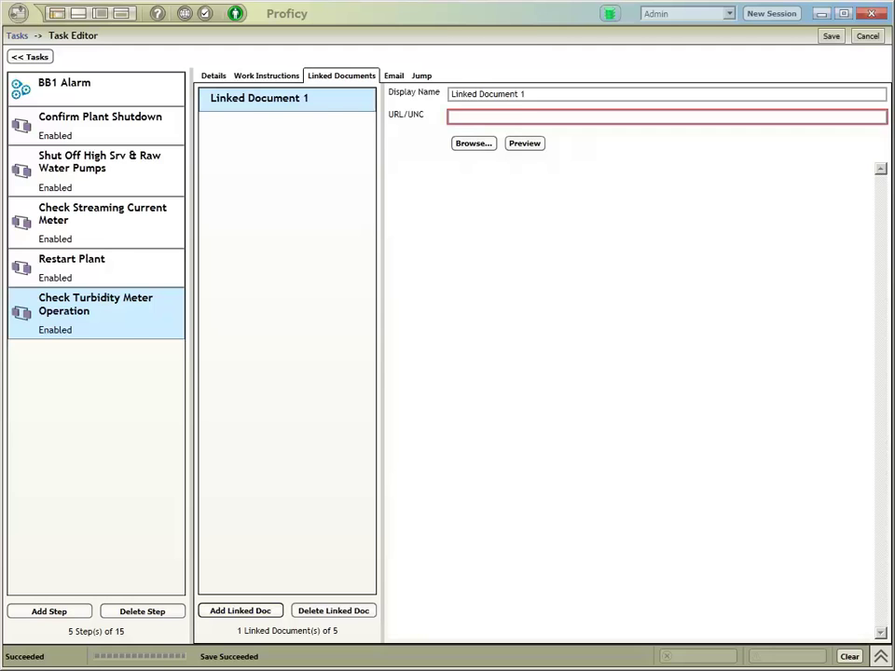
left_click(473, 143)
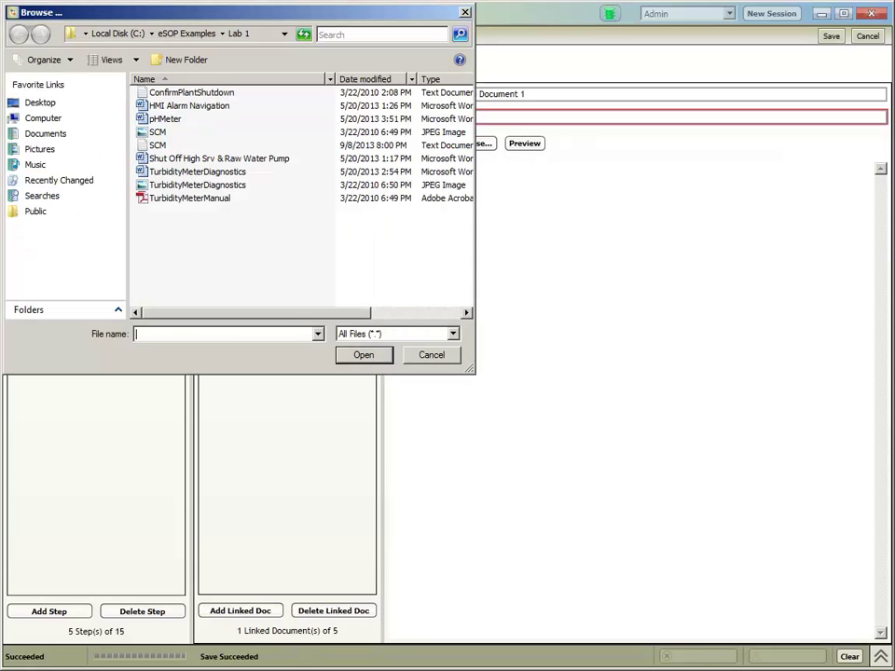
double_click(189, 198)
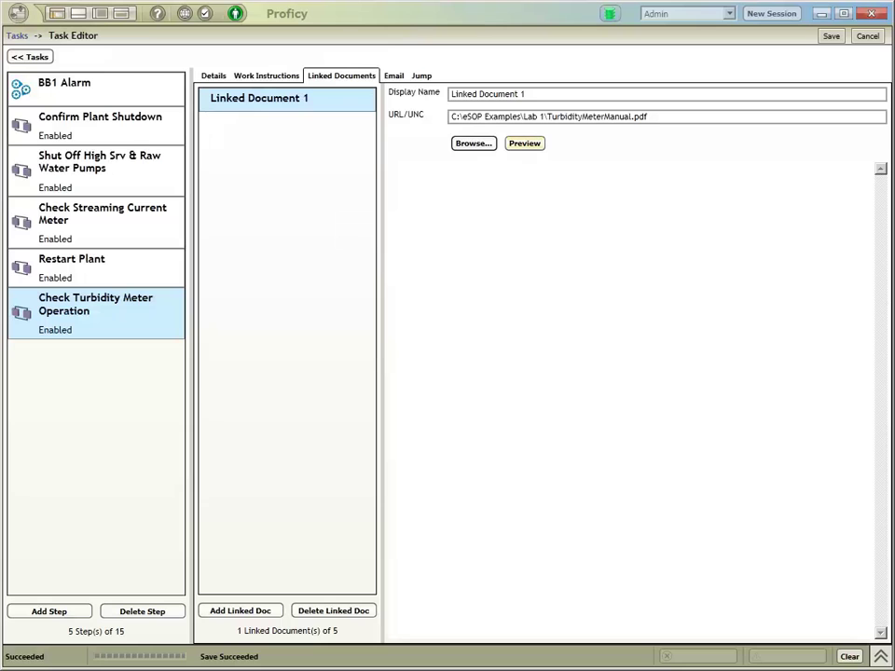
Set the linked document's display name to "Turbidity Meter Manual", preview the PDF's pages and save.
triple_click(487, 94)
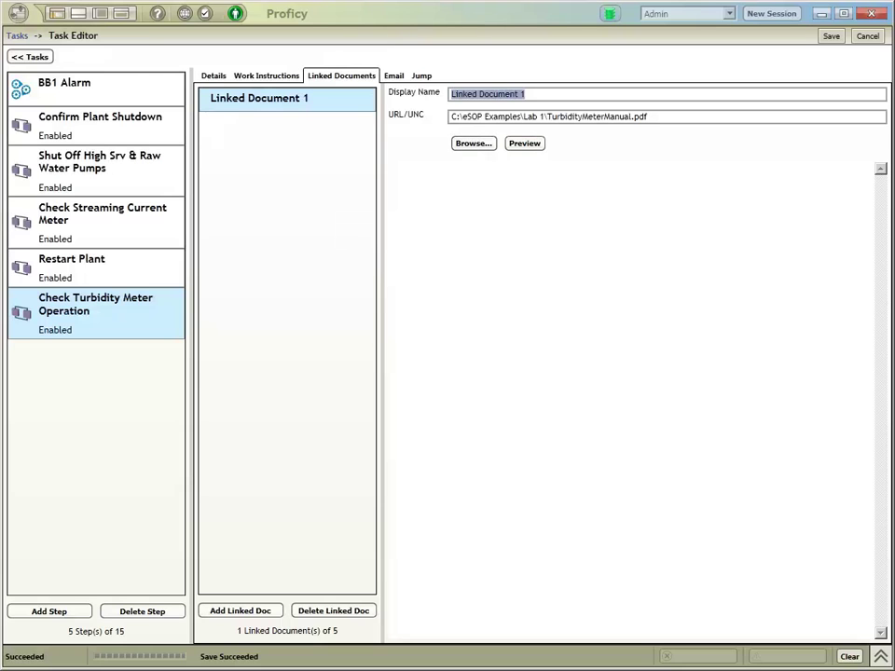
type("Turb")
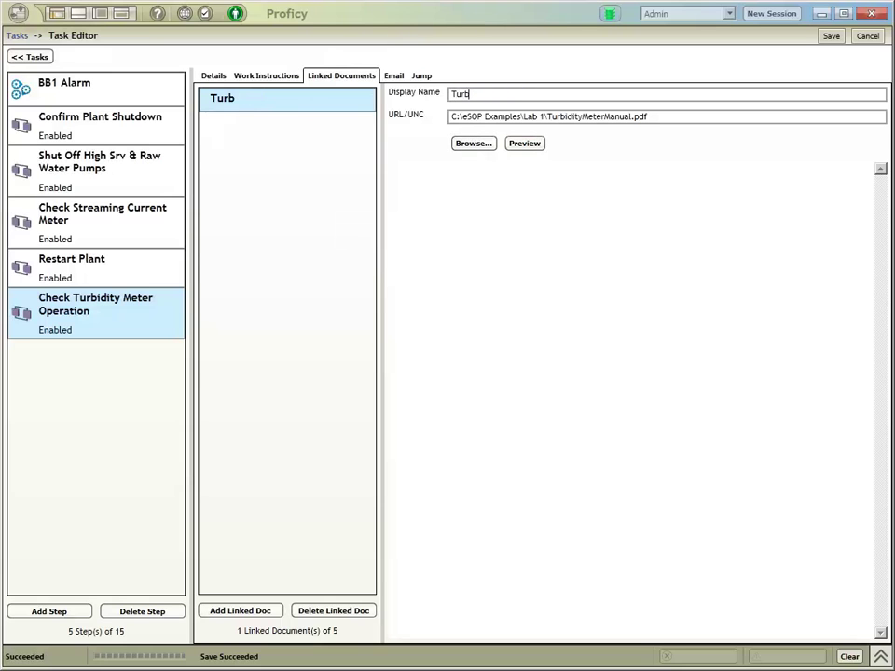
type("id")
key("BackSpace")
key("BackSpace")
key("BackSpace")
key("BackSpace")
key("BackSpace")
key("BackSpace")
type("Z")
key("BackSpace")
type("Turbidity Meter manu")
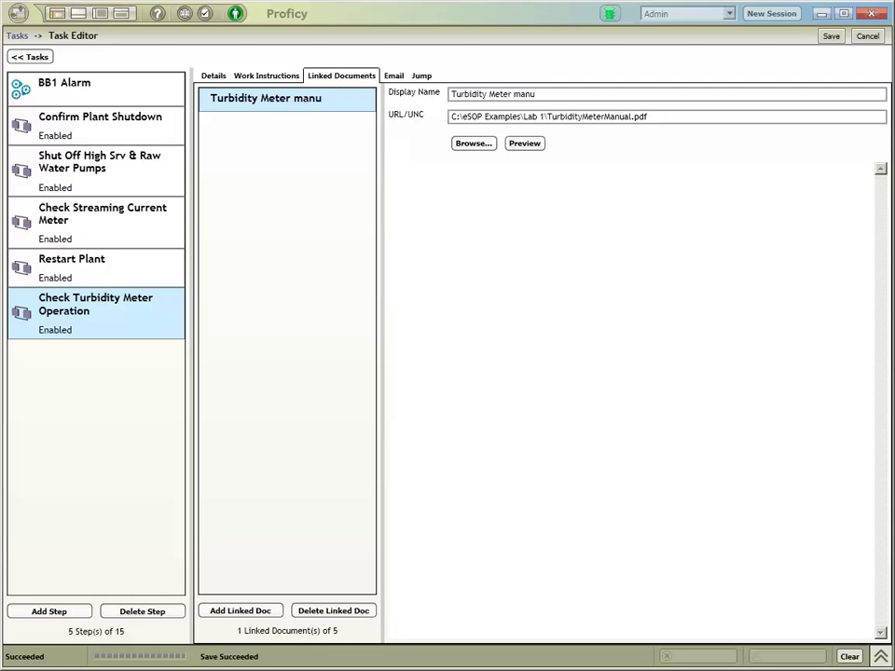
key("BackSpace")
key("BackSpace")
key("BackSpace")
key("BackSpace")
type("Manual")
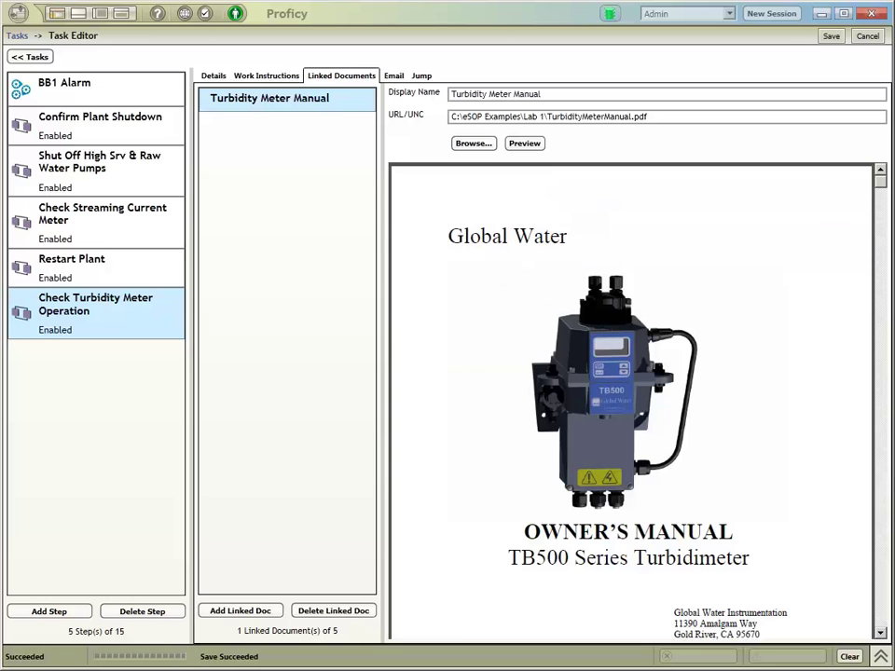
scroll(631, 401, "down", 20)
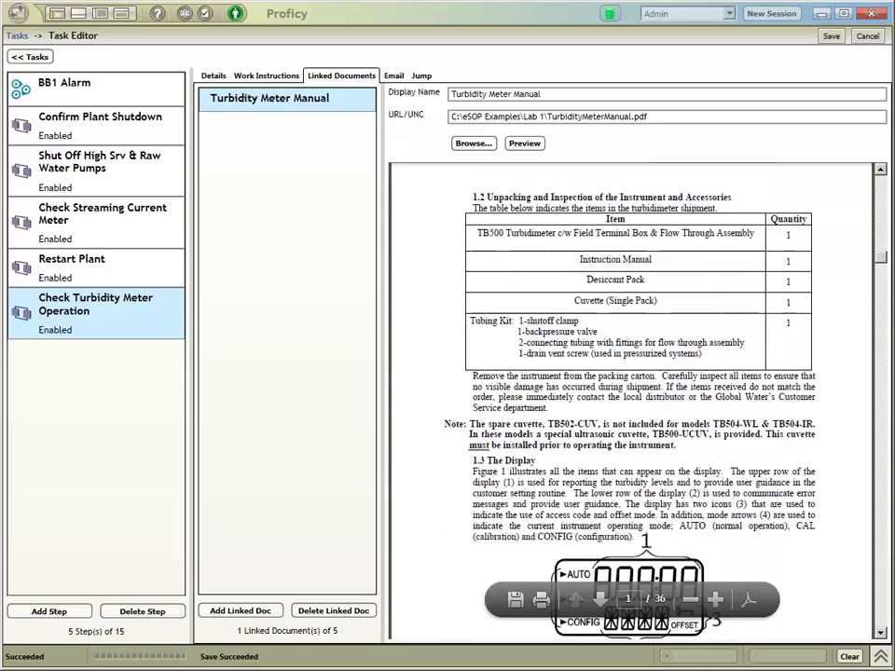
scroll(631, 401, "up", 5)
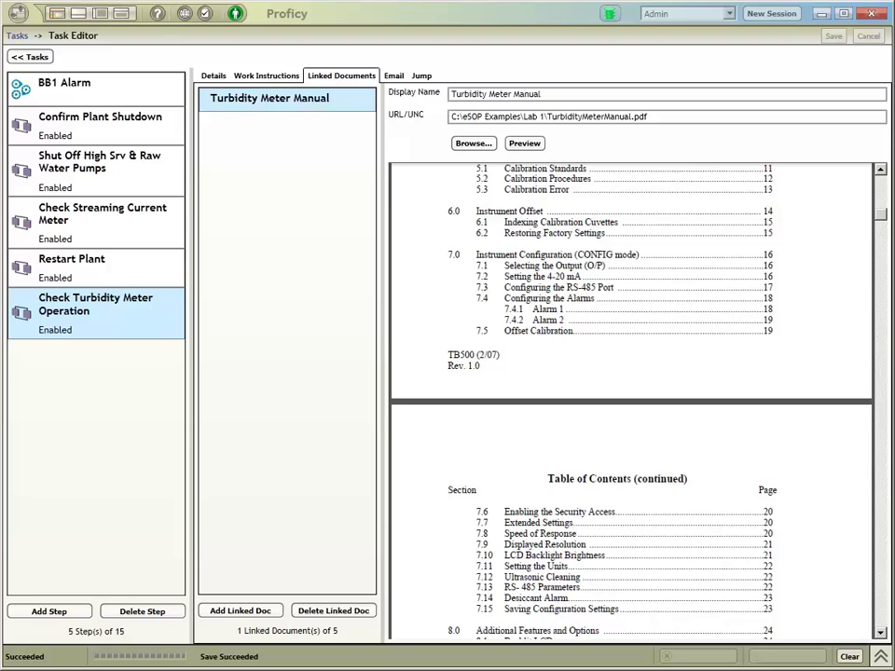
Add a sixth step to the BB1 Alarm task and name it "Troubleshoot Streaming Current Meter".
left_click(49, 612)
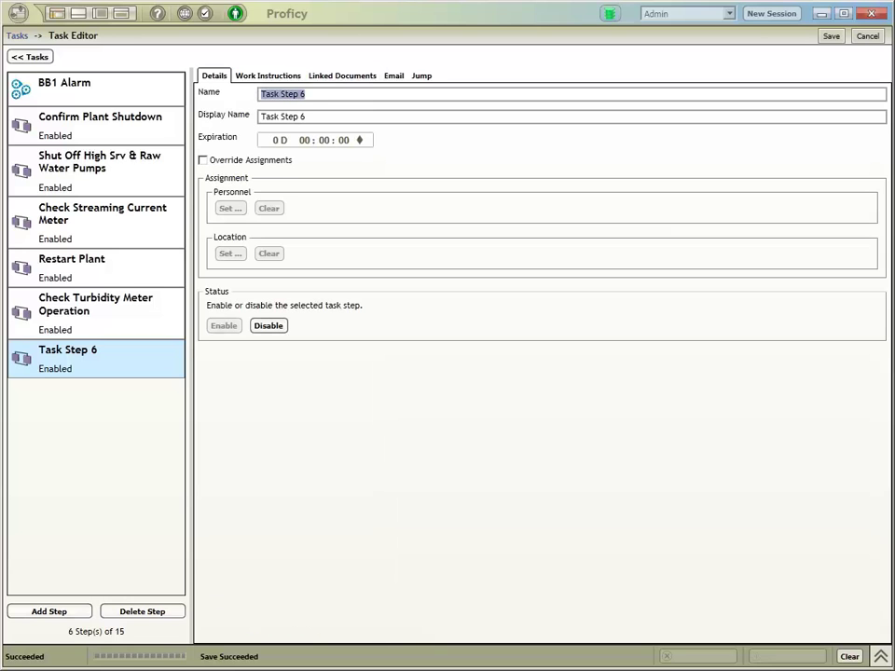
type("Troubleshoot")
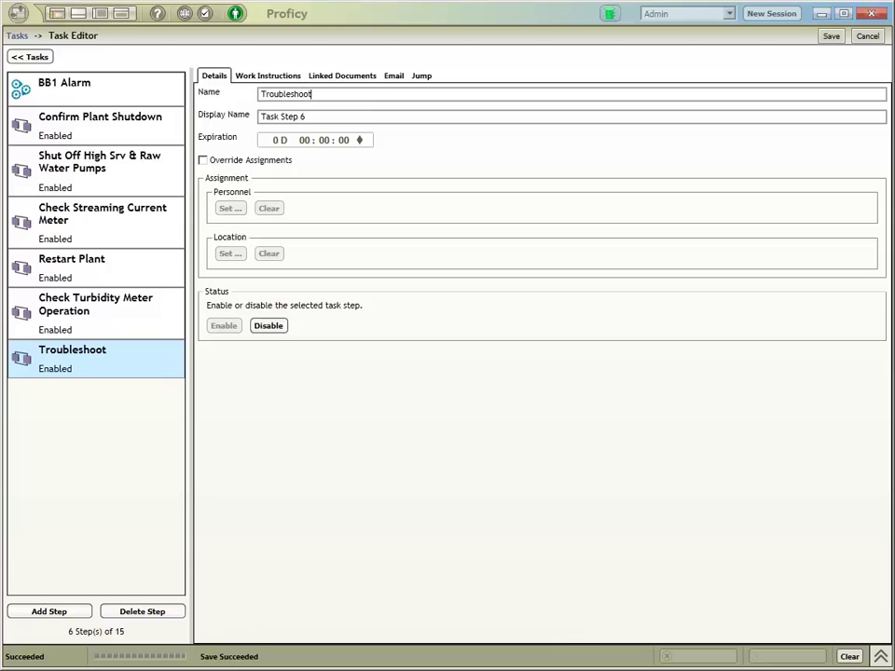
type(" Streamo")
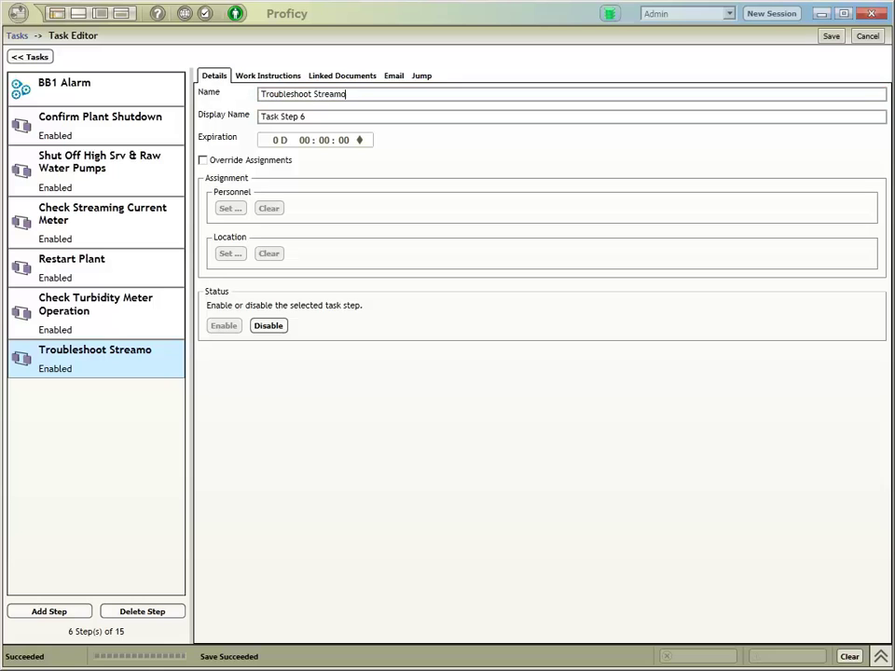
key("BackSpace")
type("ing Current Meter")
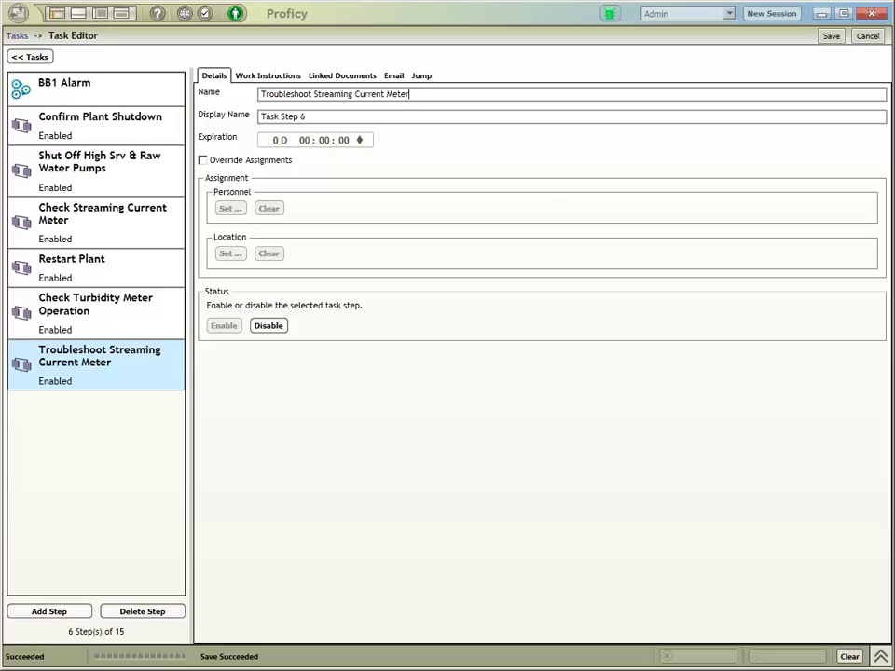
Copy the sixth step's name into its display name, "Troubleshoot Streaming Current Meter", and save.
left_click(262, 117)
key("shift+Tab")
key("ctrl+c")
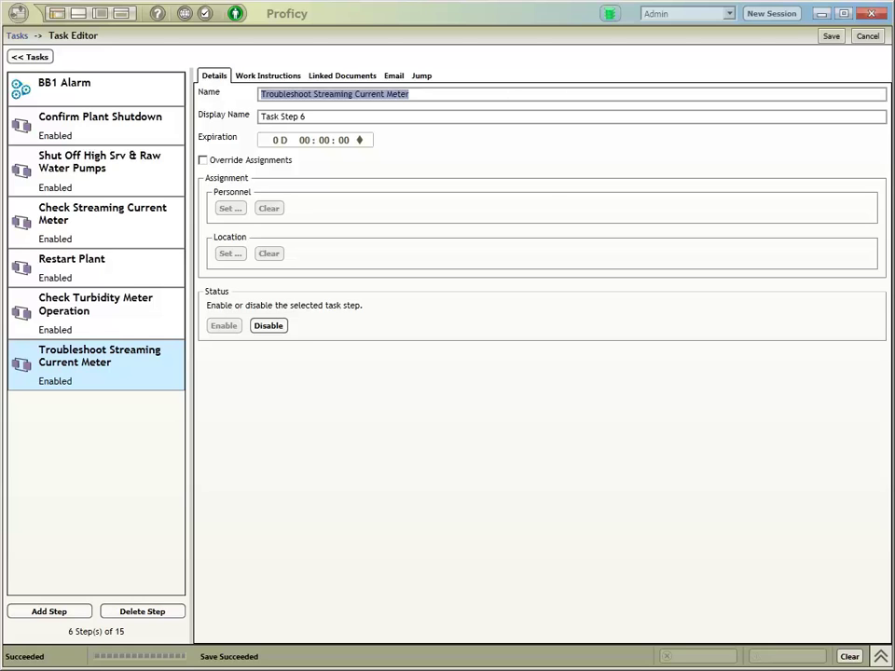
key("Tab")
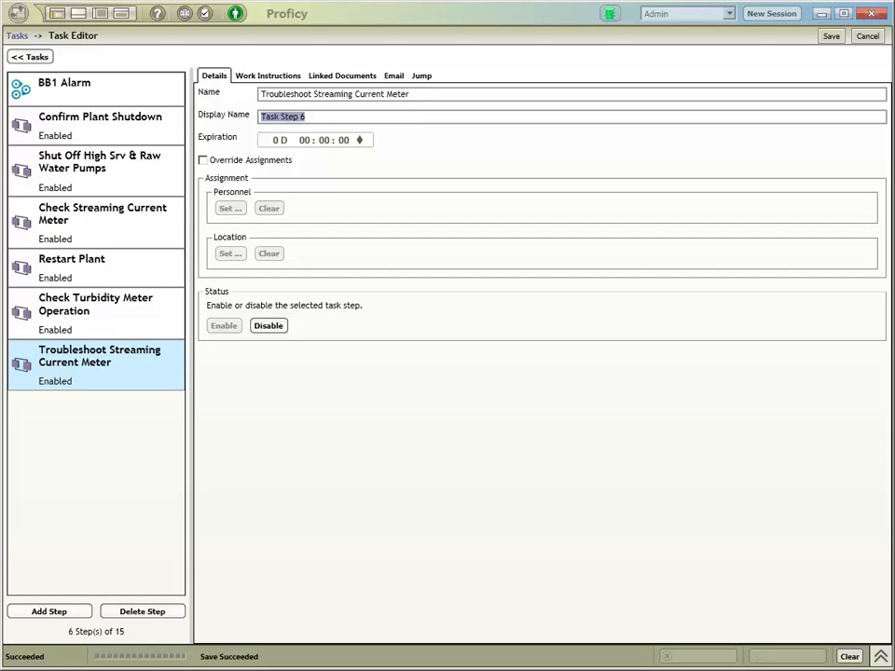
key("ctrl+v")
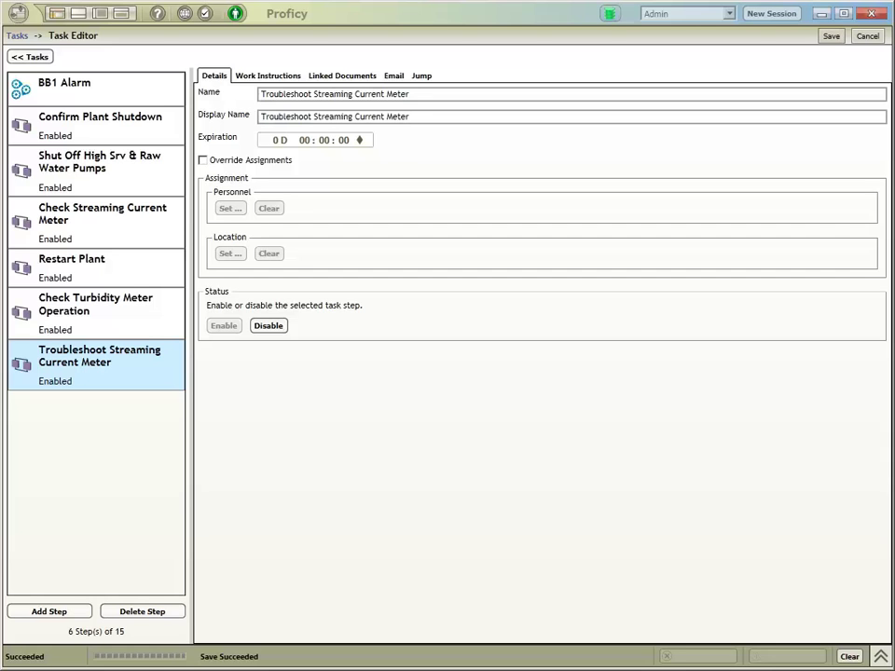
Write the work instruction "See Linked Document for Current Meter image for troubleshooting." for the Troubleshoot Streaming Current Meter step.
left_click(267, 75)
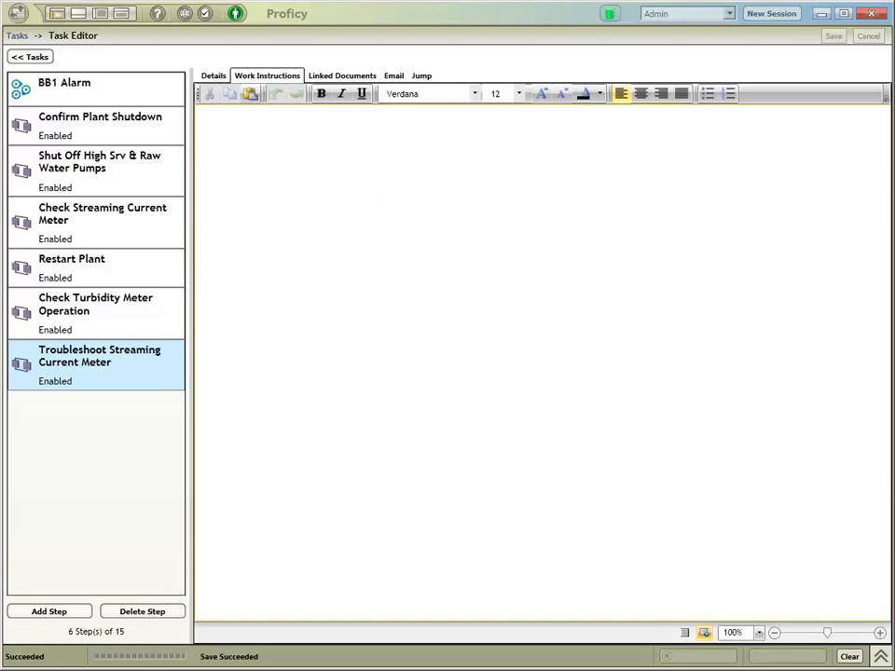
type("See Linked Document")
key("BackSpace")
key("BackSpace")
type("nt for")
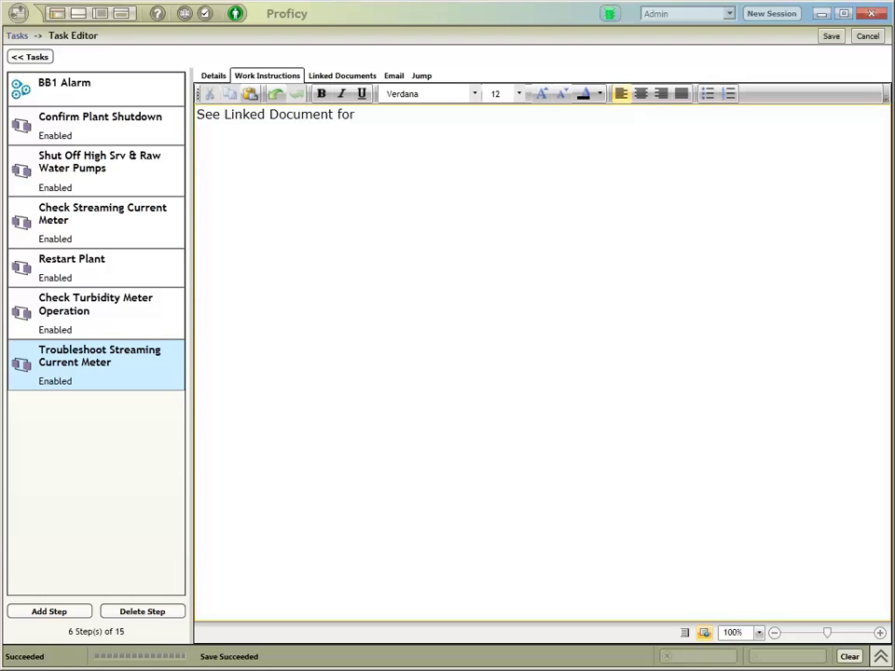
type("Current Meter image f")
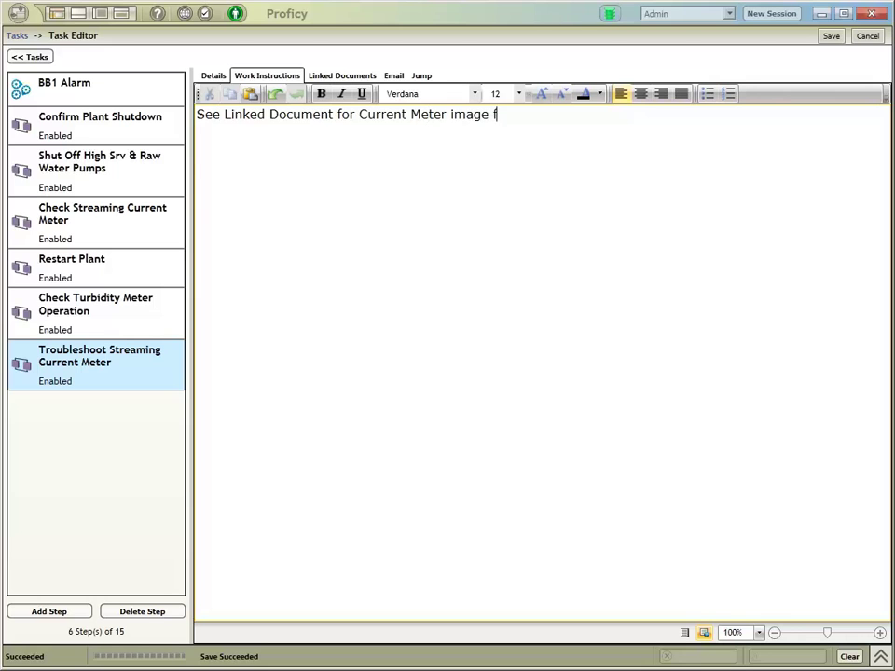
type("or troubleshooting.")
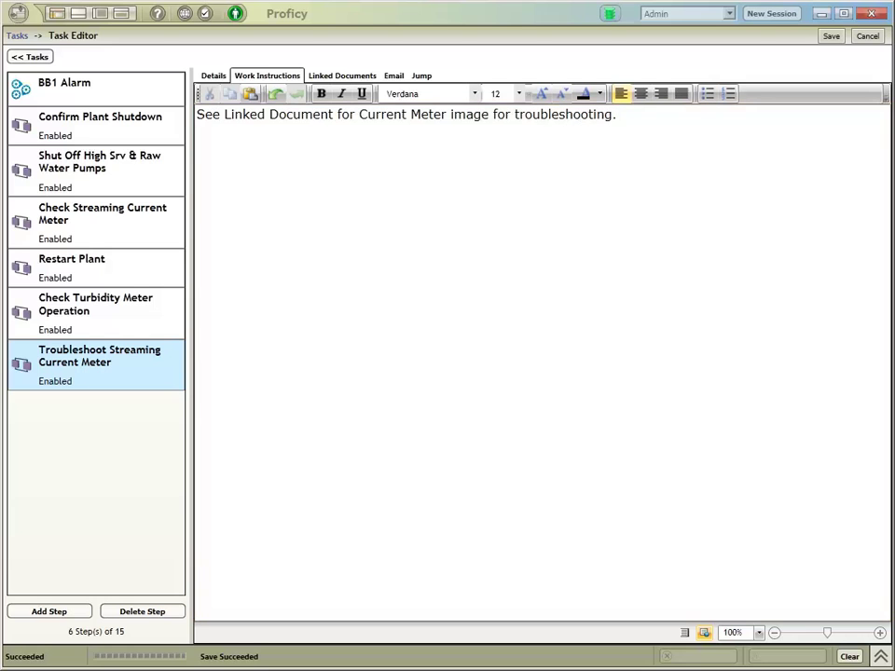
Save the work instruction and add a linked document named "Streaming Current Meter" to the Troubleshoot Streaming Current Meter step.
key("ctrl+s")
left_click(343, 75)
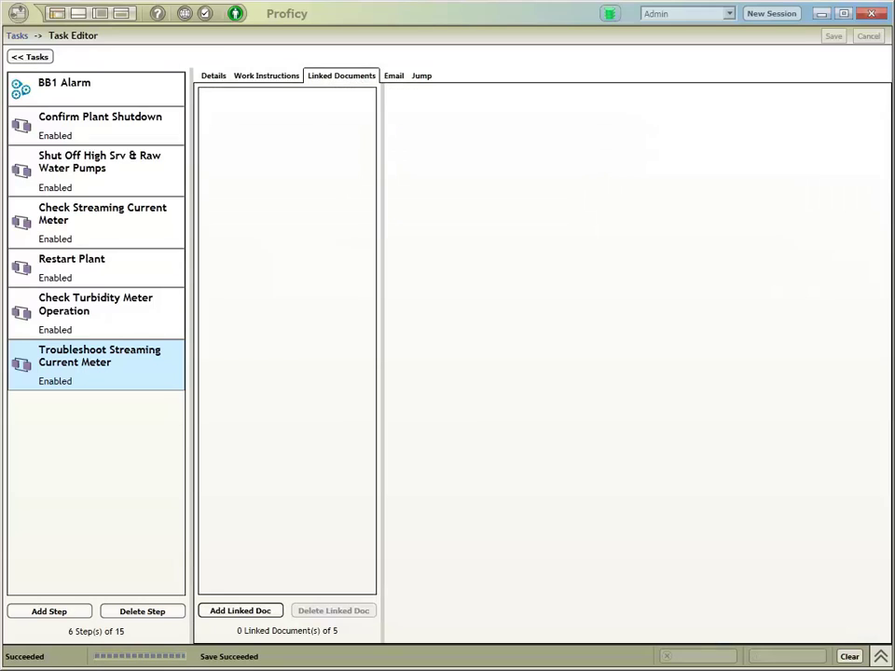
left_click(240, 611)
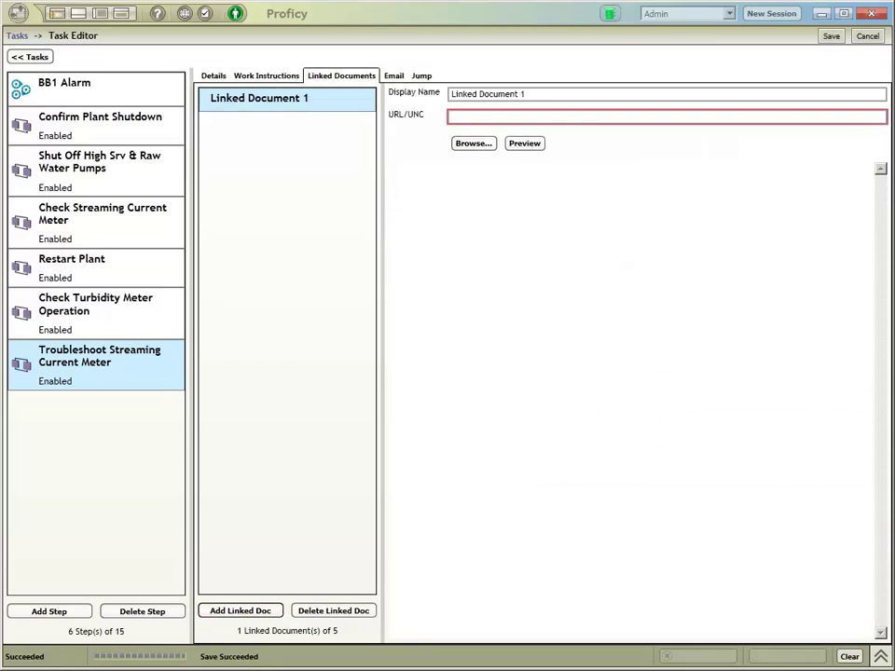
key("ctrl+a")
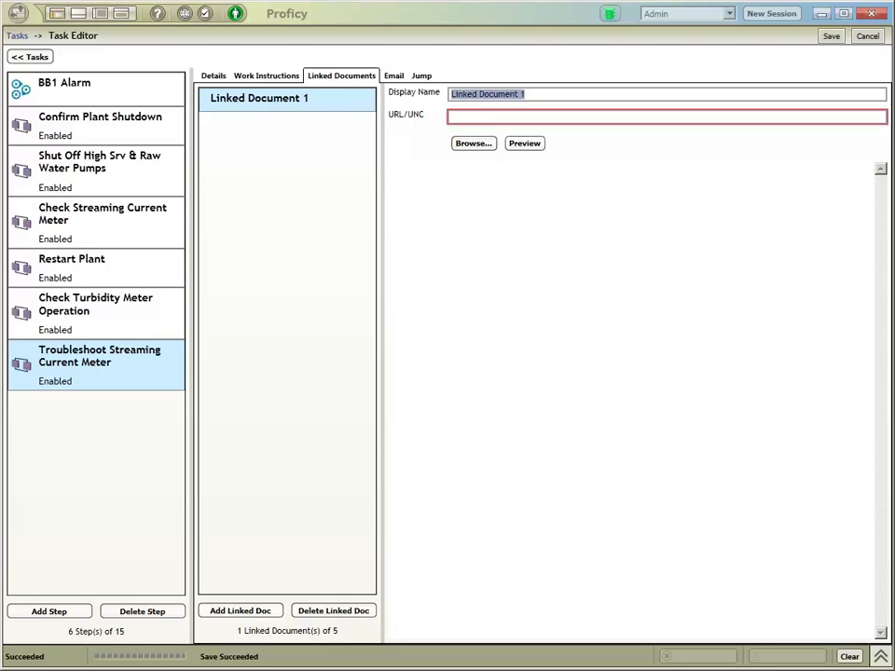
type("Stream")
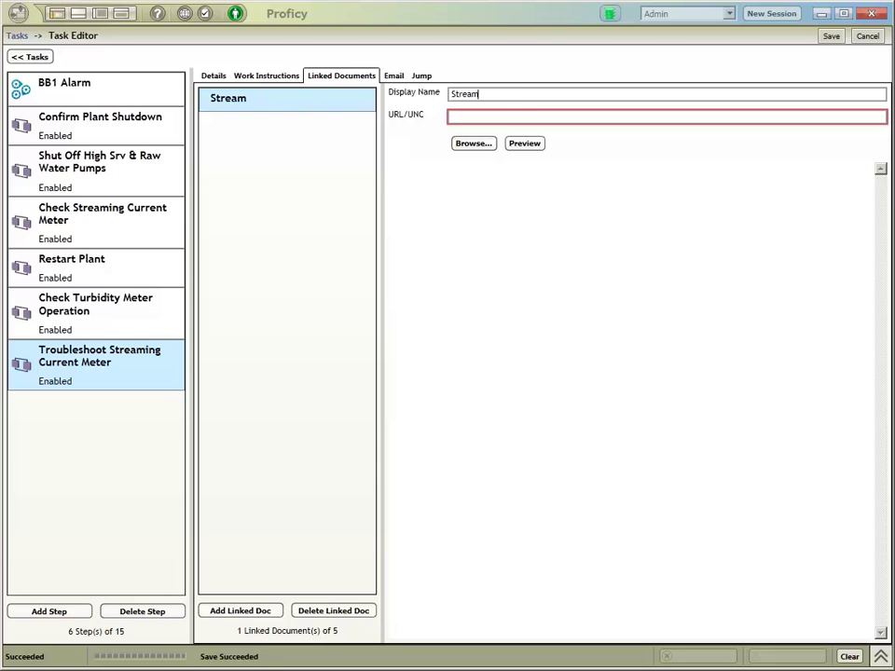
type("ing Curren")
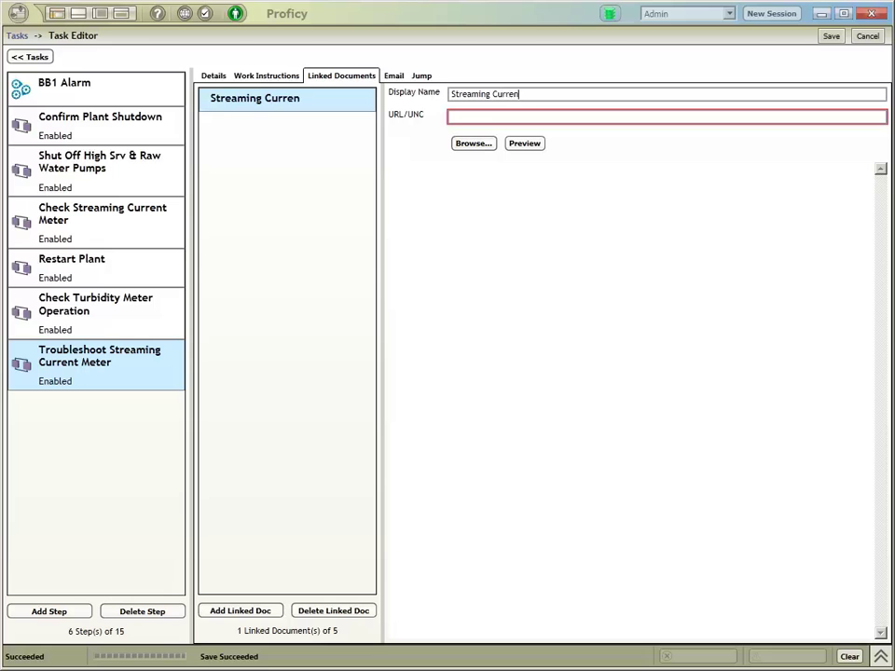
type("t Meter")
Link the Streaming Current Meter document to the JPEG image C:\eSOP Examples\Lab 1\SCM.jpg and save.
left_click(473, 142)
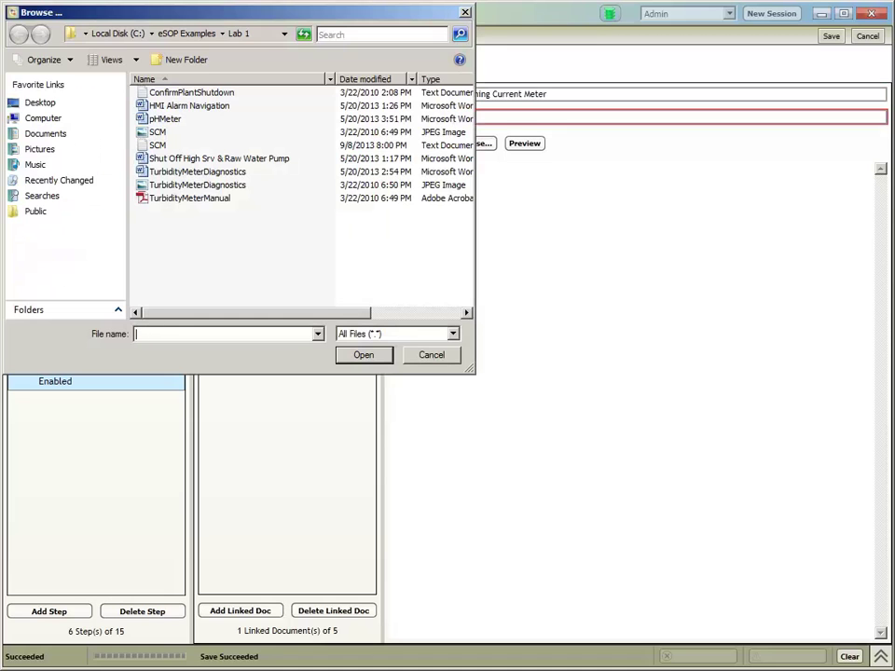
double_click(157, 132)
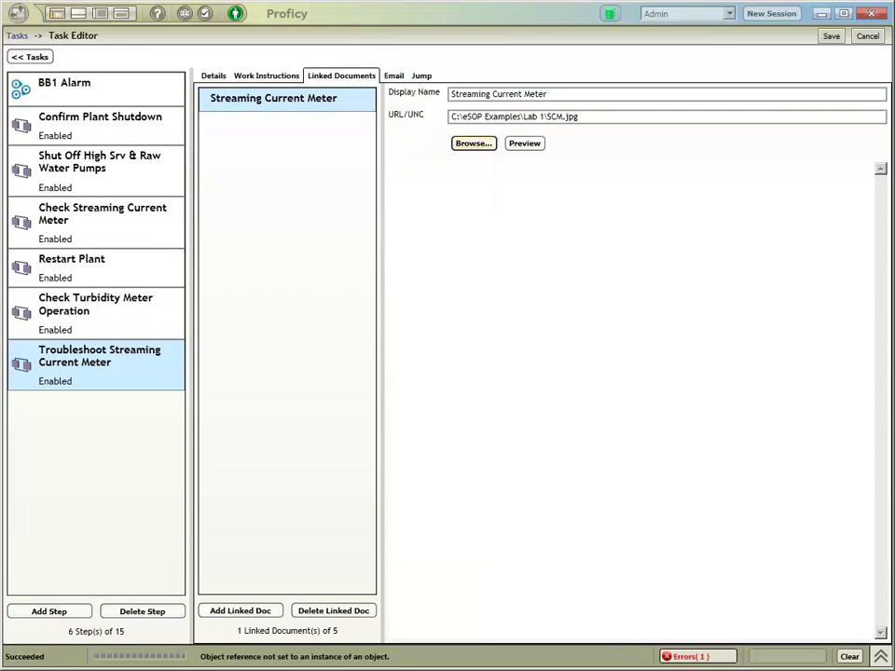
key("ctrl+s")
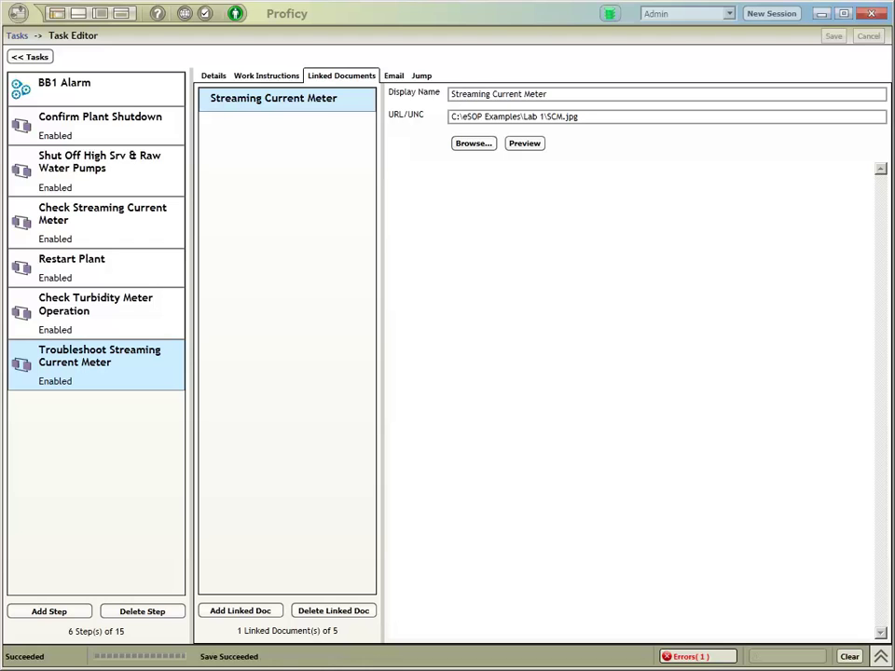
Add a seventh step to the BB1 Alarm task with name and display name "Restart Plant", and save.
left_click(48, 610)
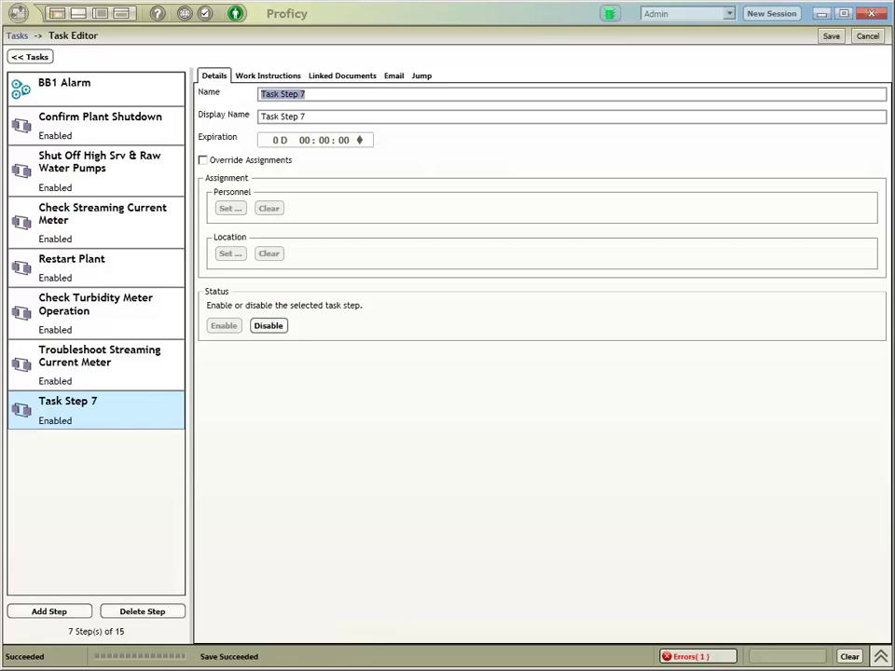
type("Res")
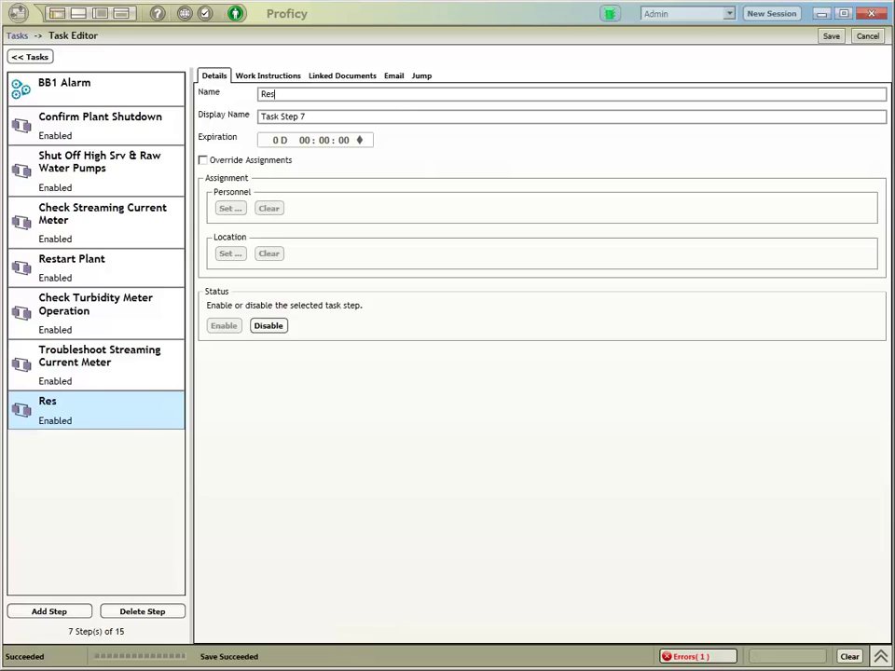
type("tart Plant")
key("ctrl+a")
key("ctrl+c")
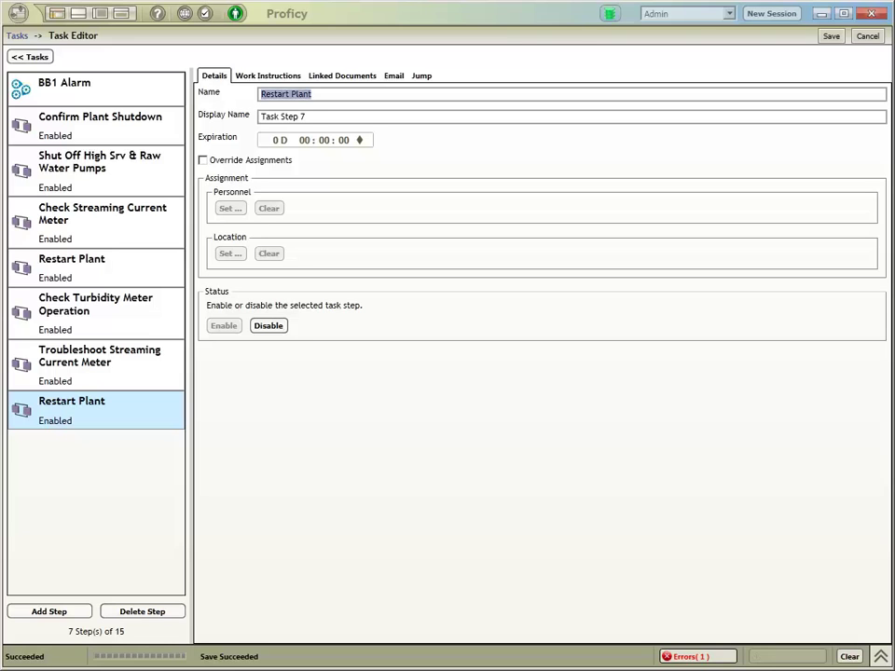
key("Tab")
key("ctrl+a")
key("ctrl+v")
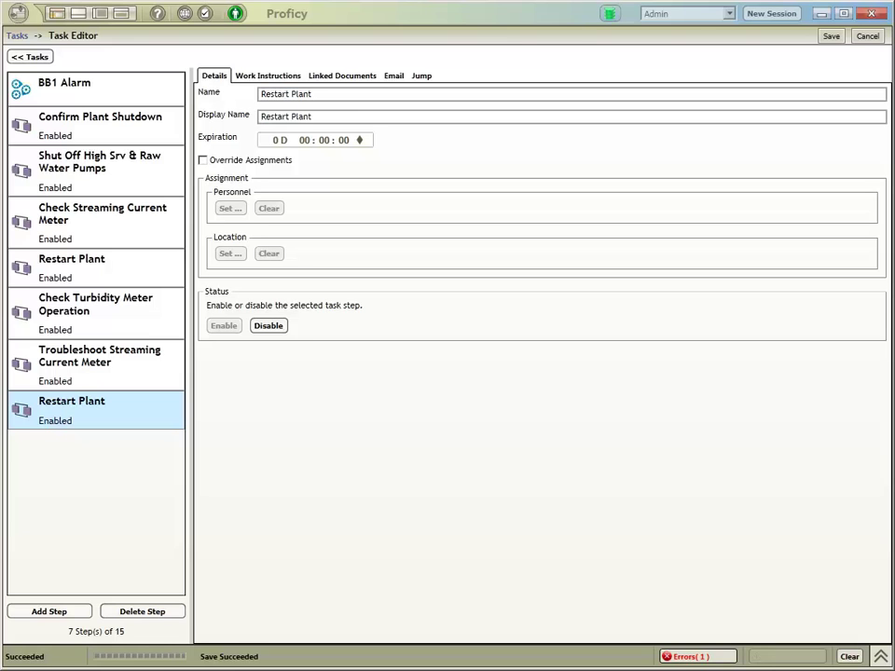
key("ctrl+s")
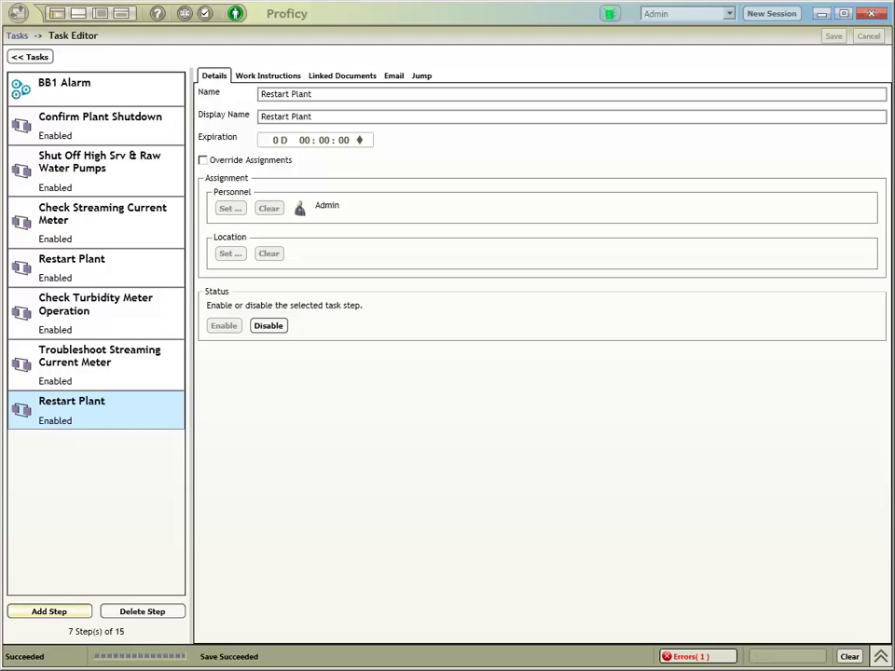
Add an eighth step to the BB1 Alarm task and name it "Troubleshoot Turbidity Meter".
left_click(50, 612)
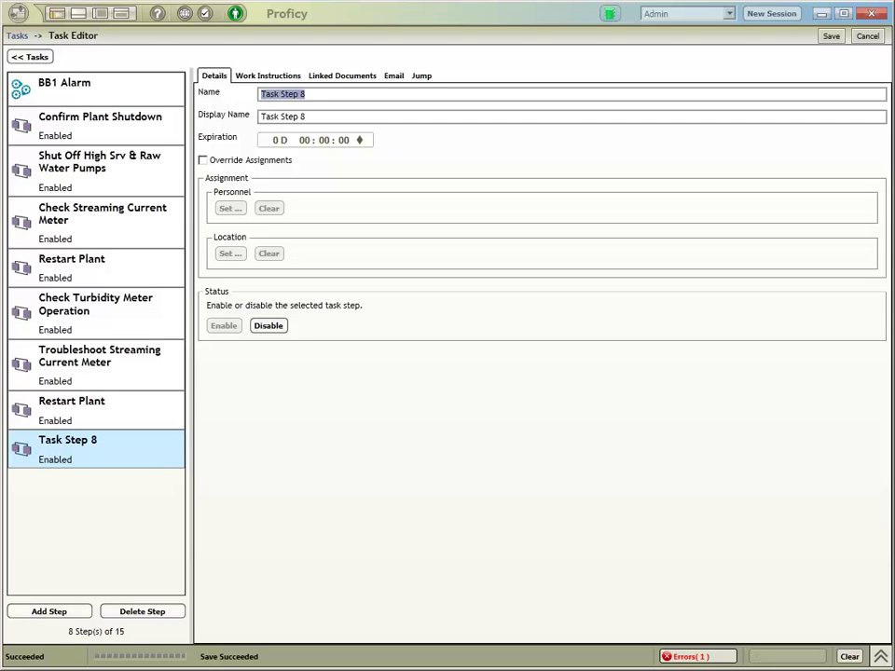
type("Troubleshoo")
key("BackSpace")
key("BackSpace")
type("oo")
key("BackSpace")
key("BackSpace")
key("BackSpace")
key("BackSpace")
type("shoot Turbidity Meter")
key("BackSpace")
key("BackSpace")
key("BackSpace")
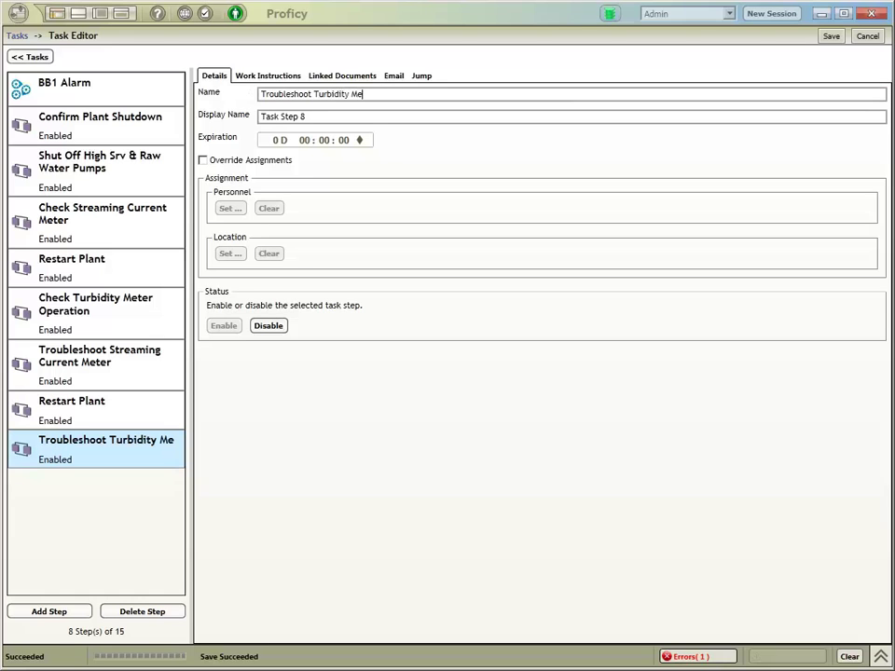
type("ter")
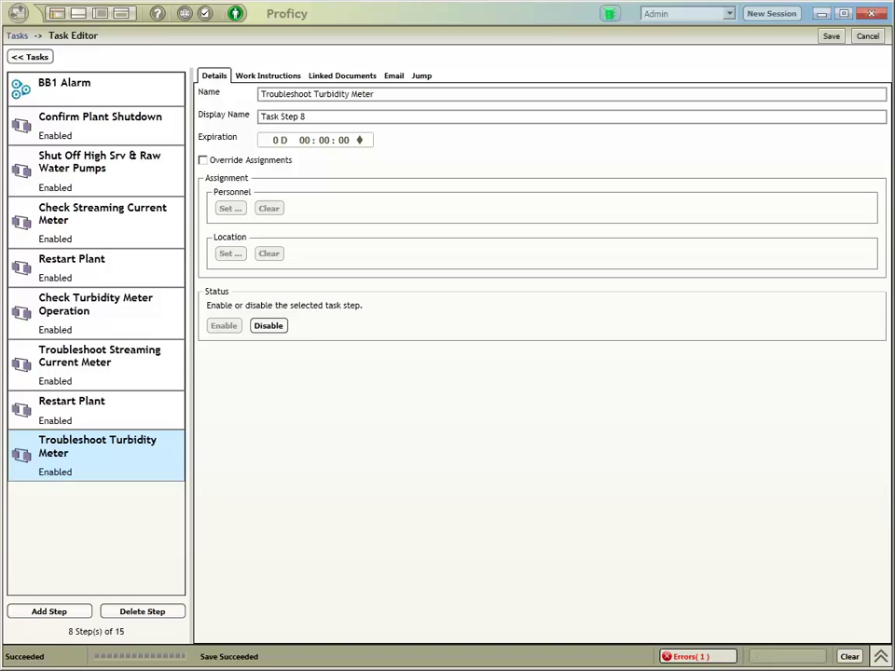
Copy the eighth step's name into its display name, "Troubleshoot Turbidity Meter".
key("ctrl+a")
key("ctrl+c")
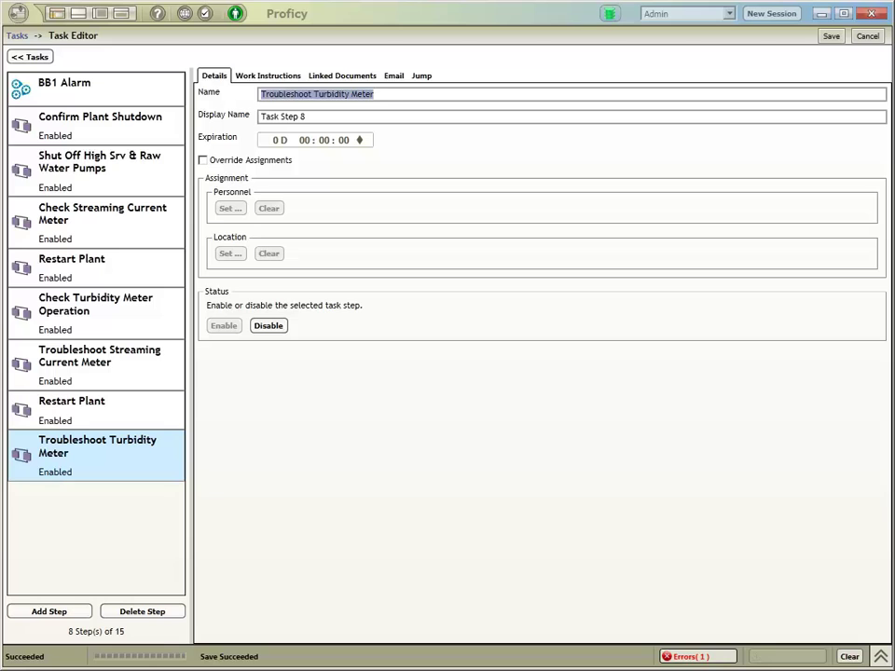
key("Tab")
key("ctrl+v")
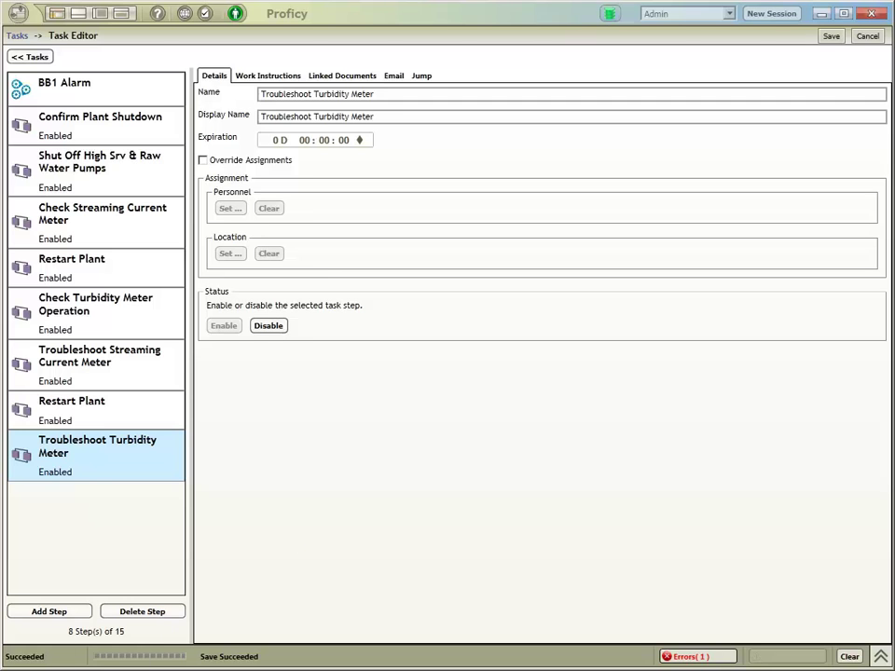
Write the work instruction "See table below for diagnostics and troubleshooting information." for the Troubleshoot Turbidity Meter step.
left_click(267, 76)
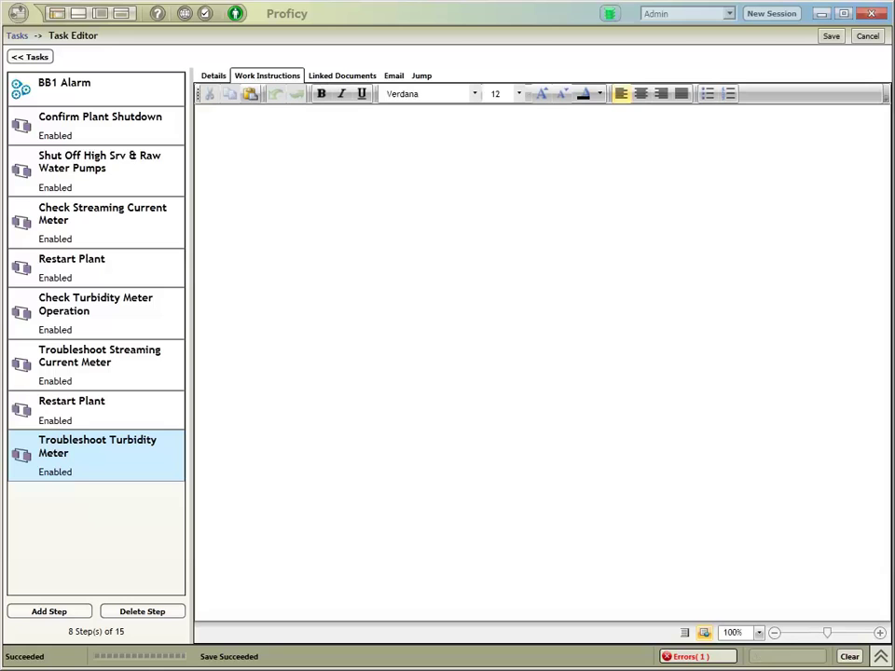
type("See")
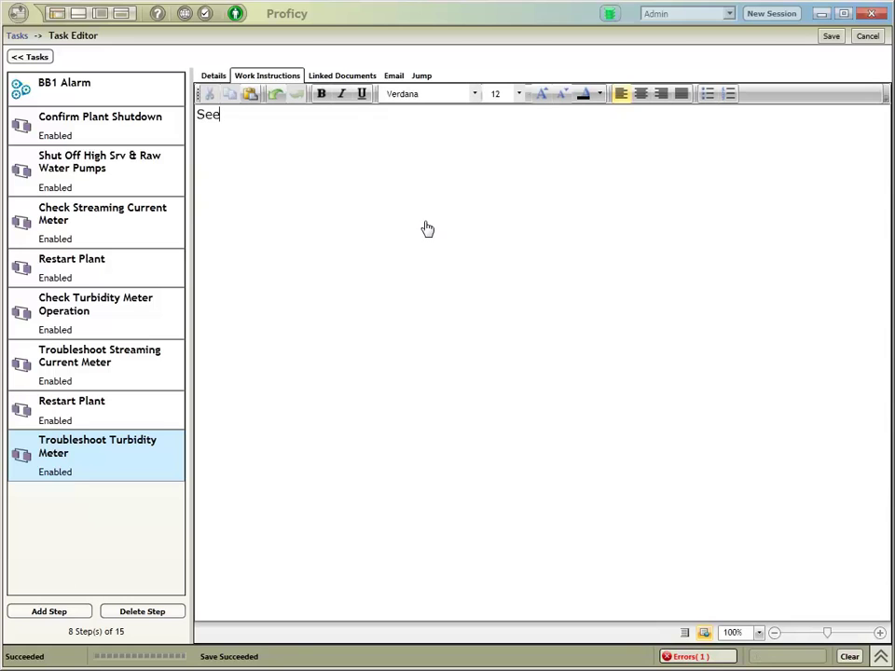
type("table below")
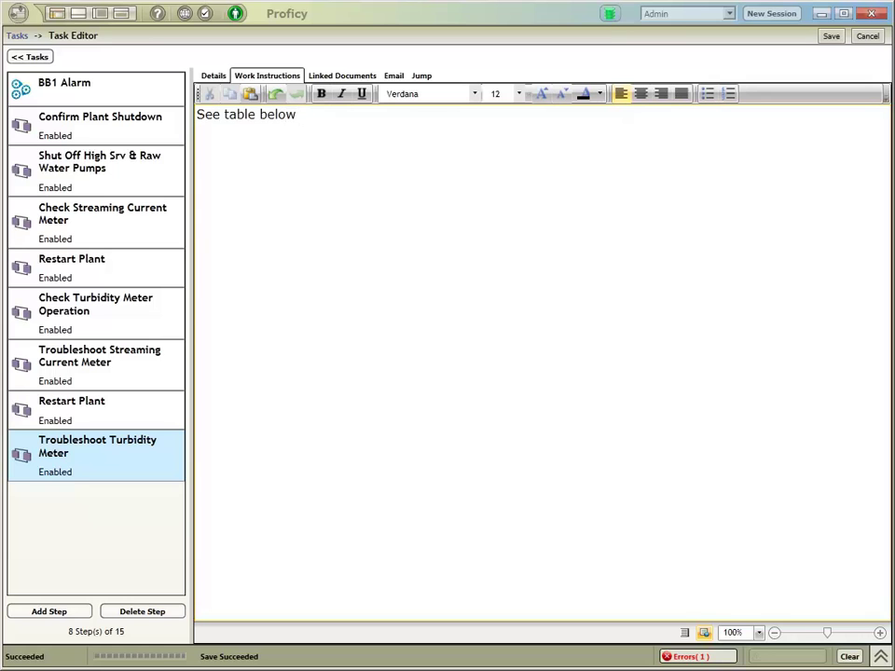
type(" for diagnostics ad")
key("BackSpace")
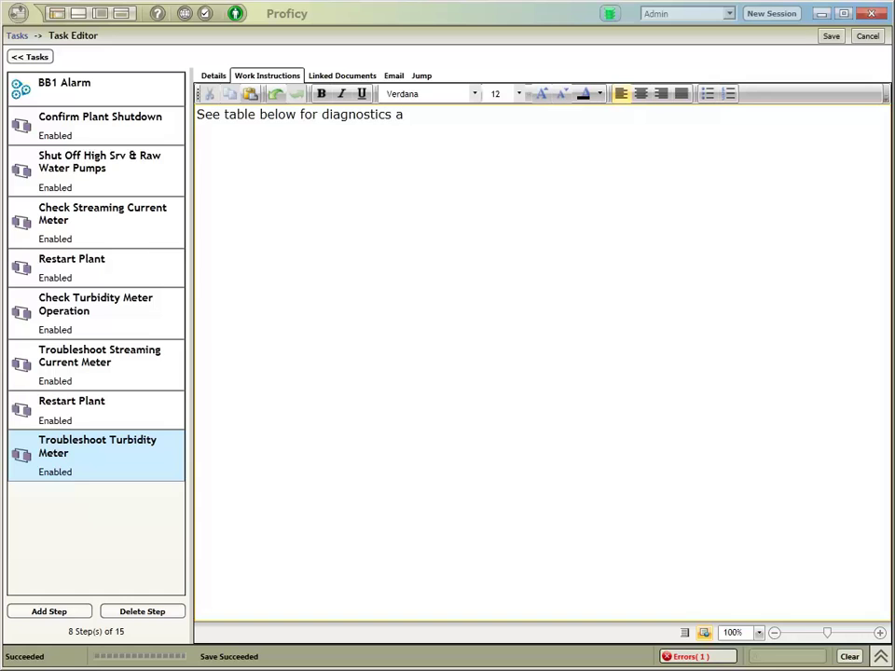
type("nd troubleshooting ")
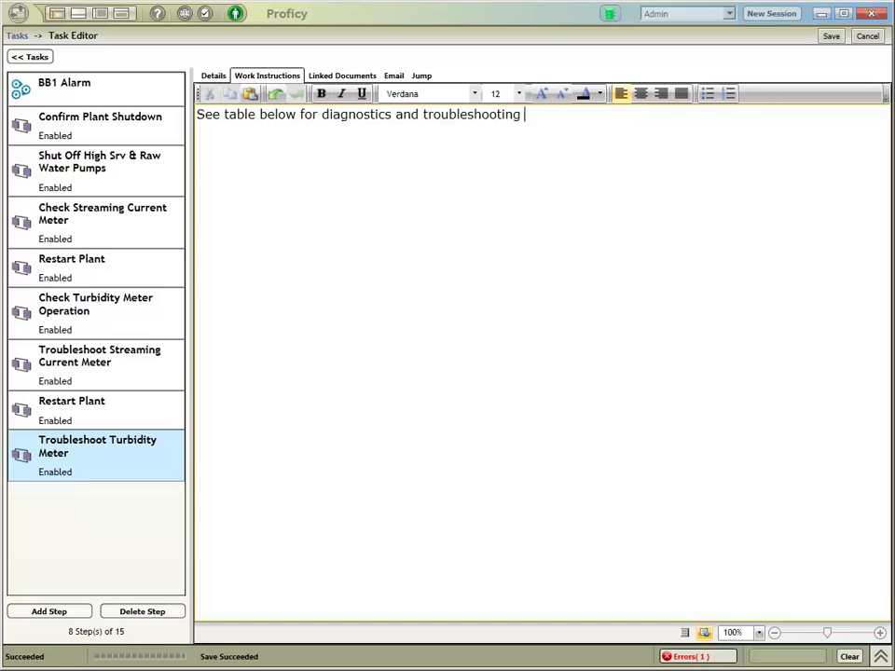
type("information.")
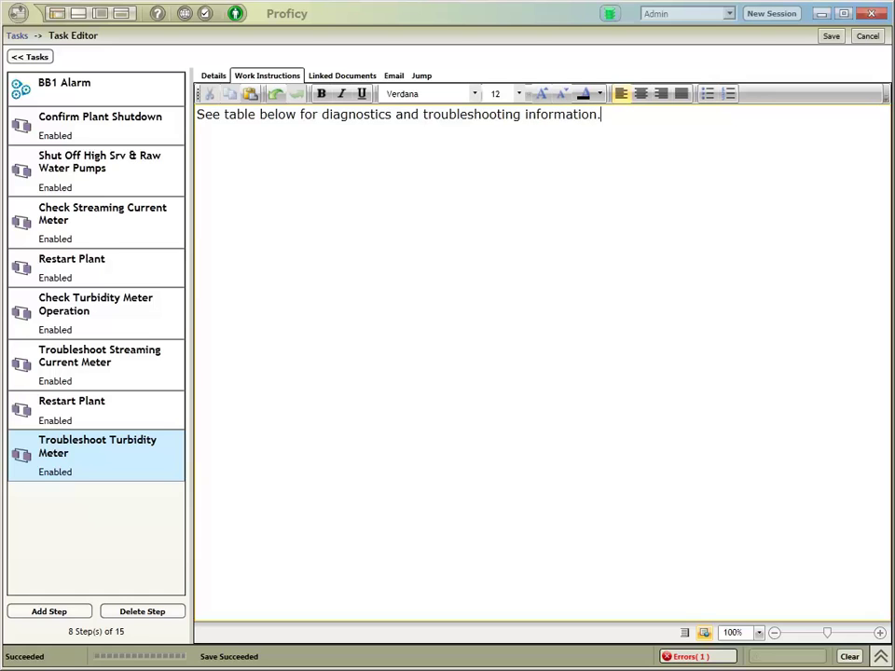
Add a linked document with the display name "Turbidity Meter Manual" to the Troubleshoot Turbidity Meter step.
left_click(341, 75)
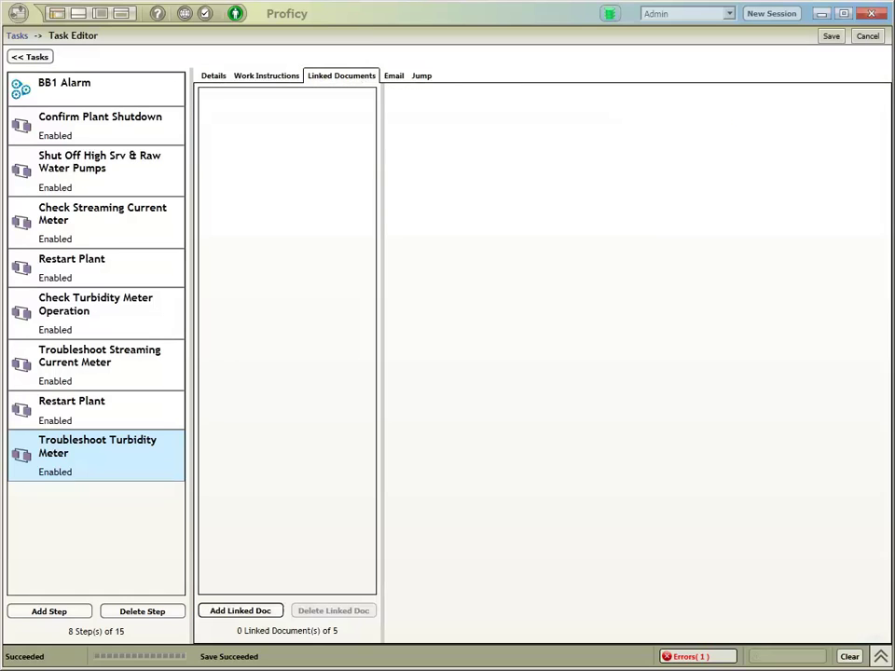
left_click(239, 611)
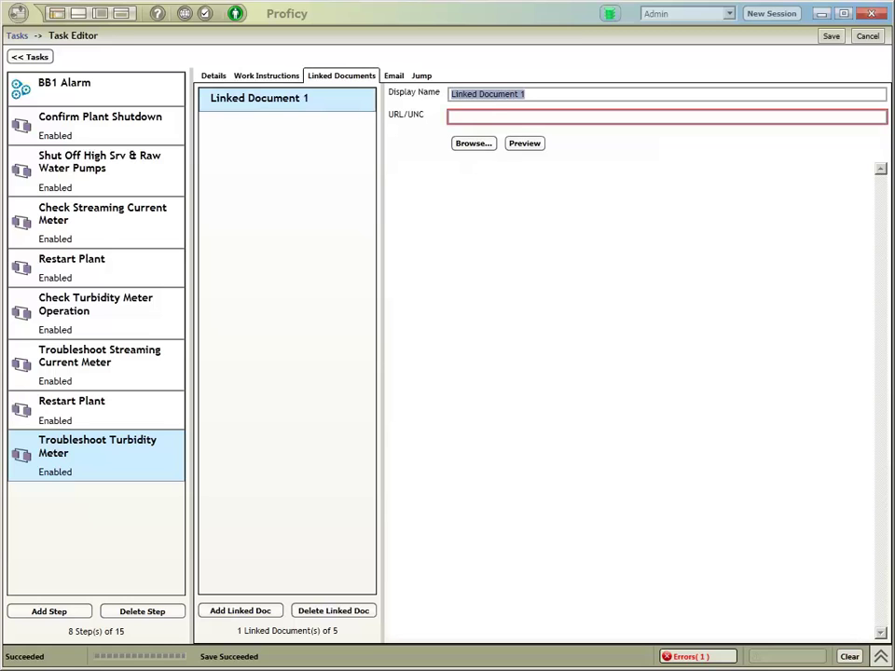
type("Tur")
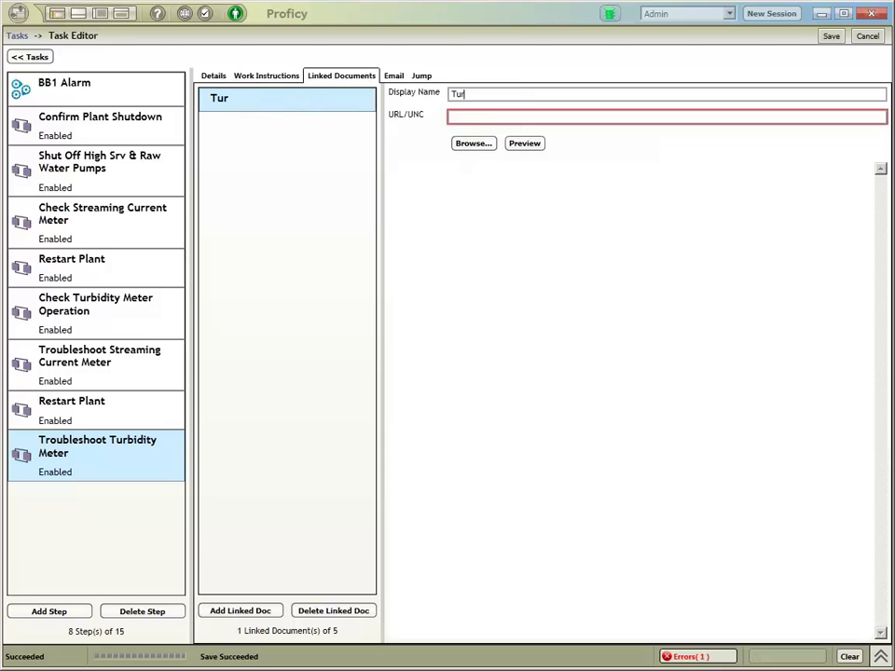
type("bidity ")
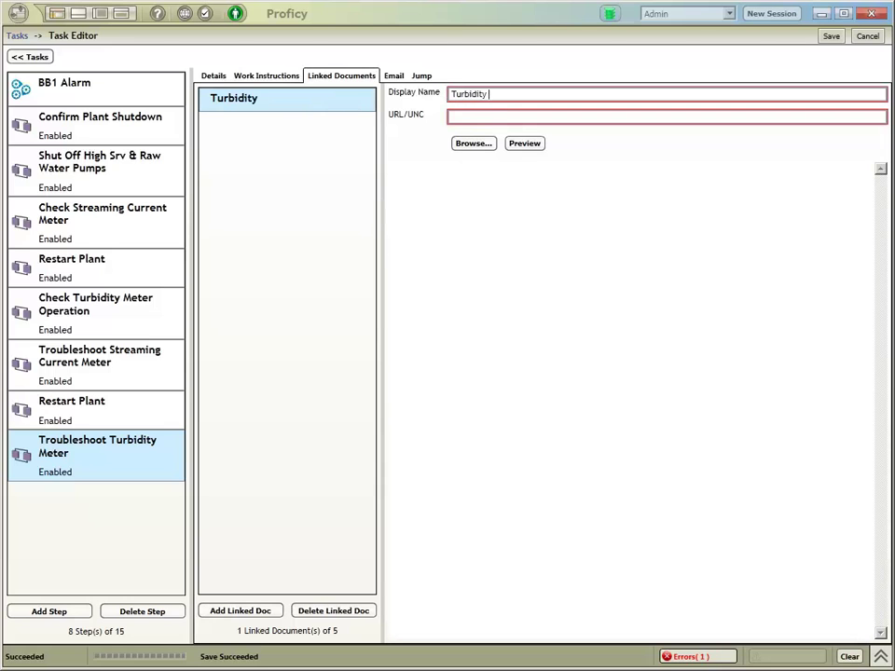
type("Meter Manual")
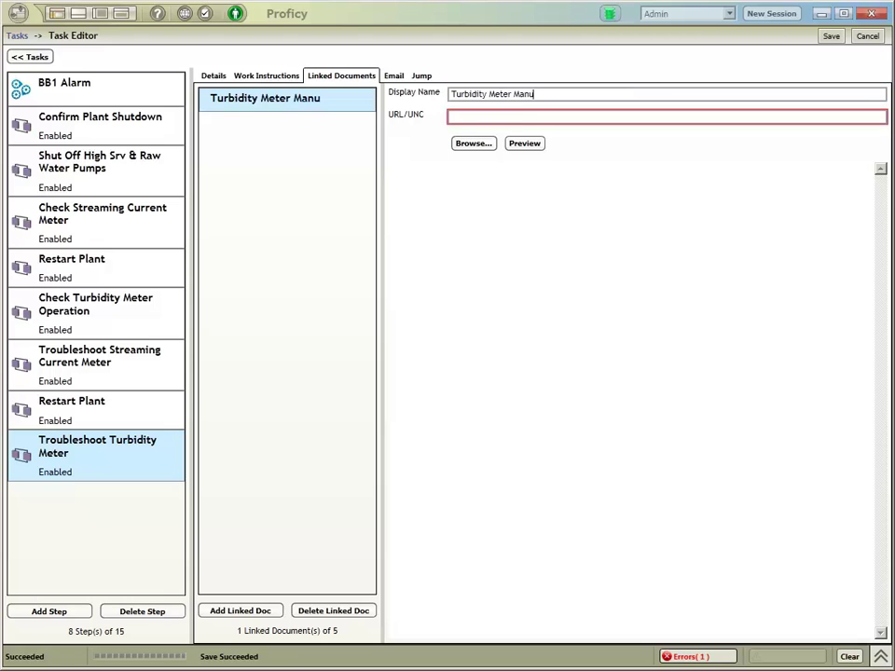
Link the Turbidity Meter Manual document to C:\eSOP Examples\Lab 1\TurbidityMeterManual.pdf and save the task.
left_click(473, 143)
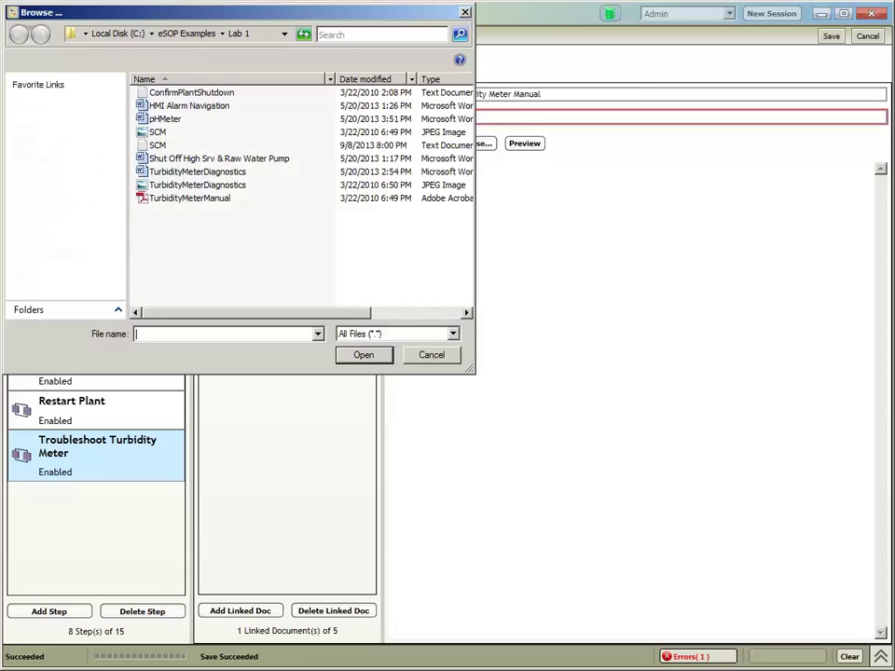
double_click(190, 198)
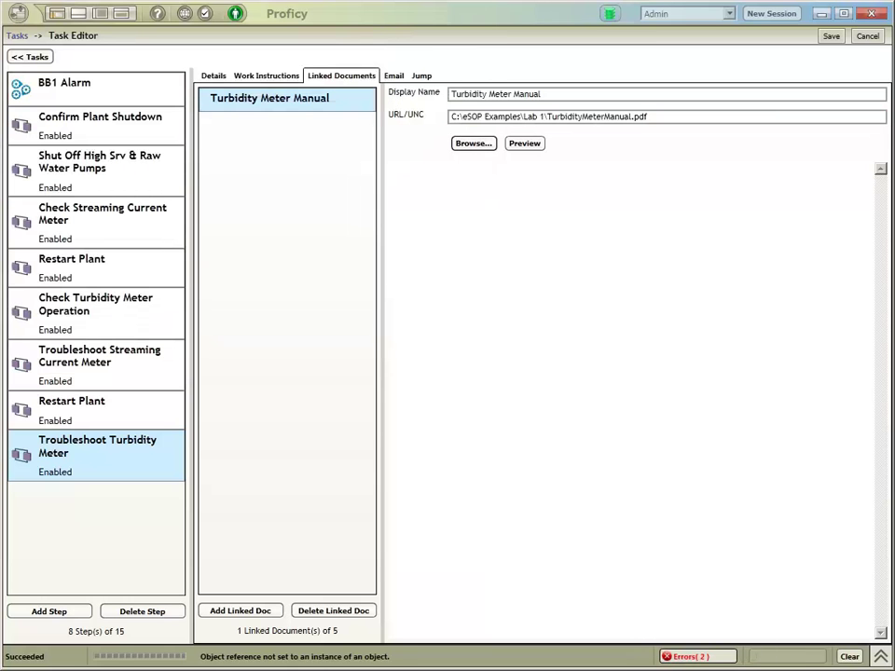
key("ctrl+s")
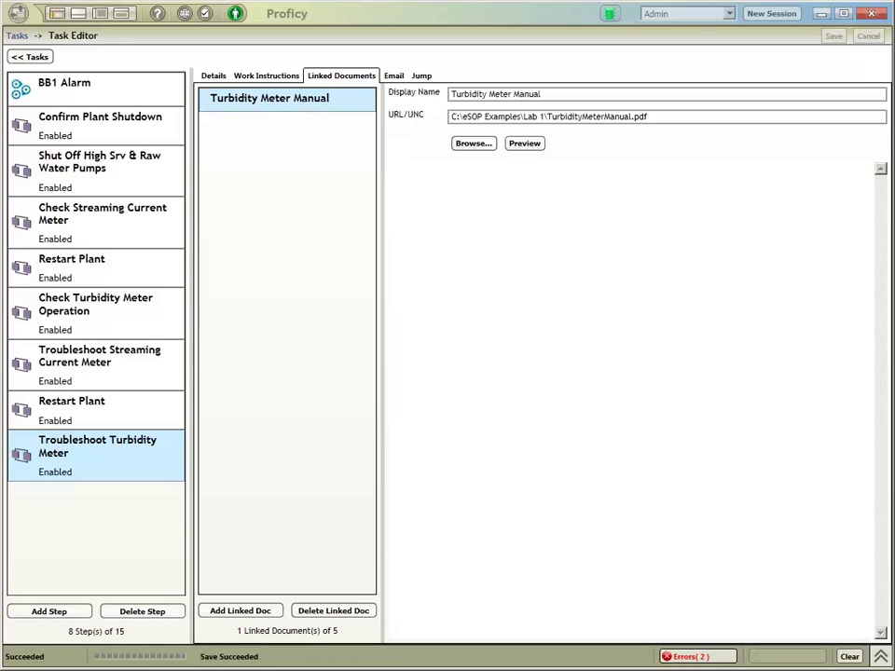
Add a ninth step to the BB1 Alarm task and name it "Check Floc Basin pH".
left_click(48, 611)
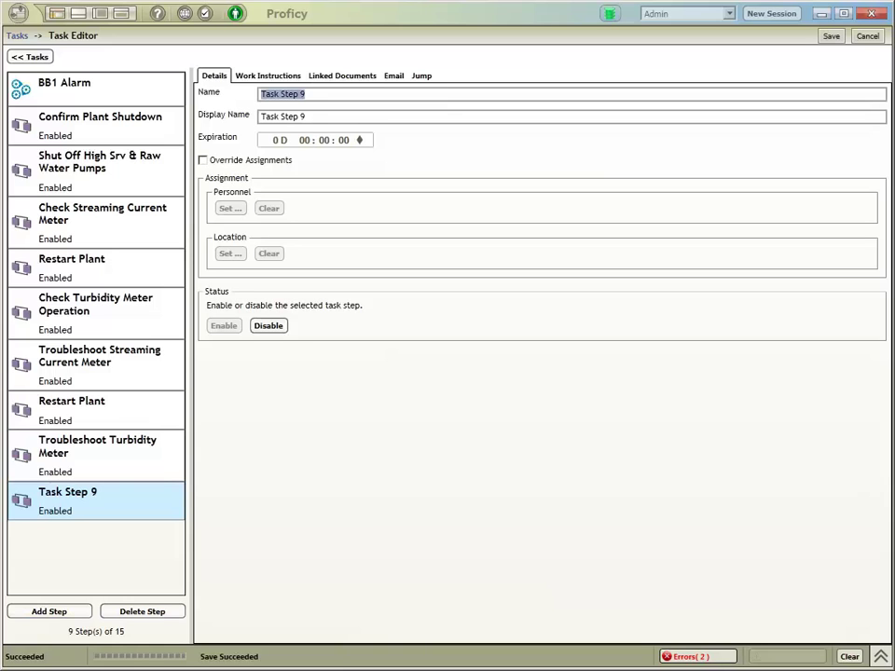
key("BackSpace")
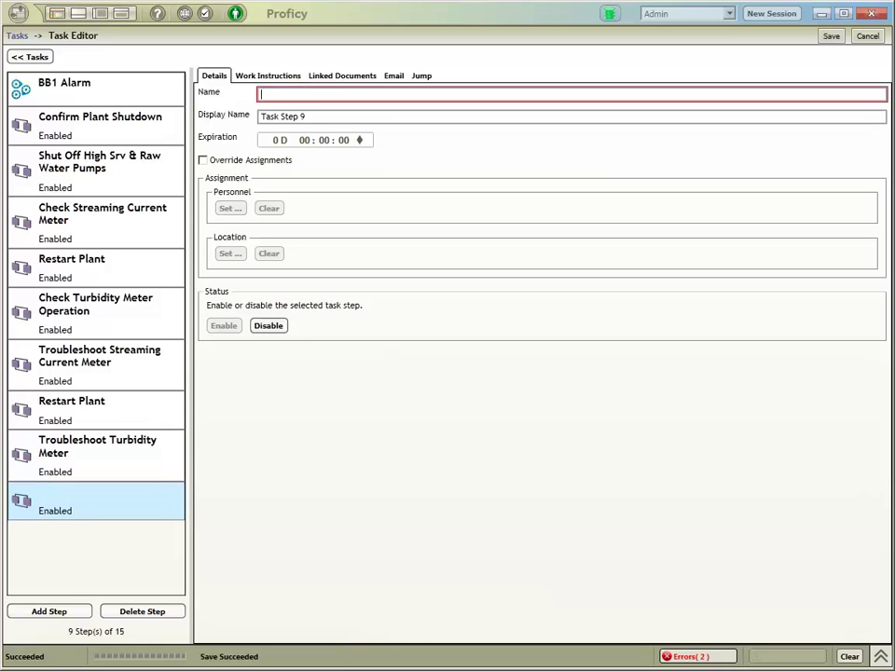
type("Check Fl")
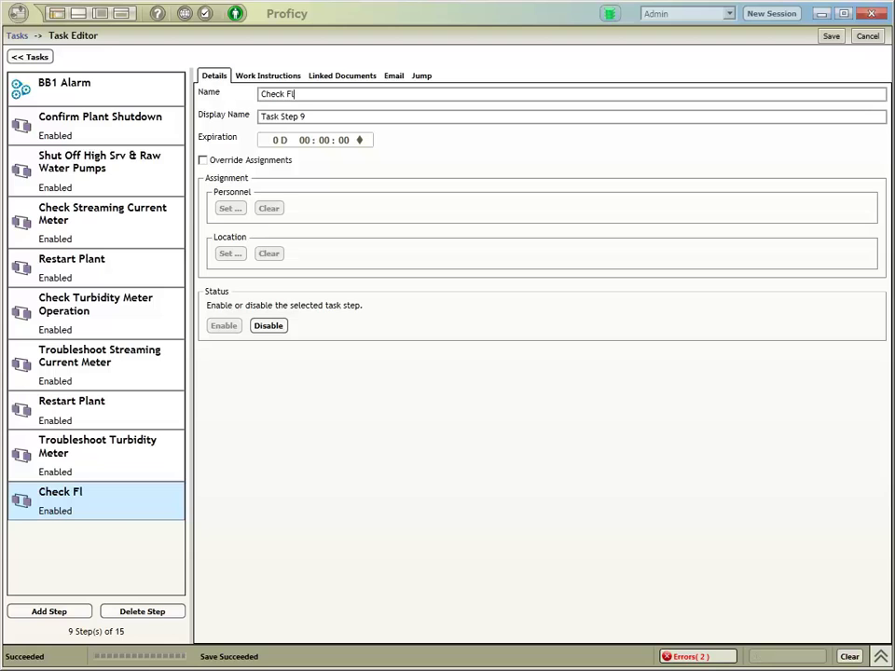
type("oc ")
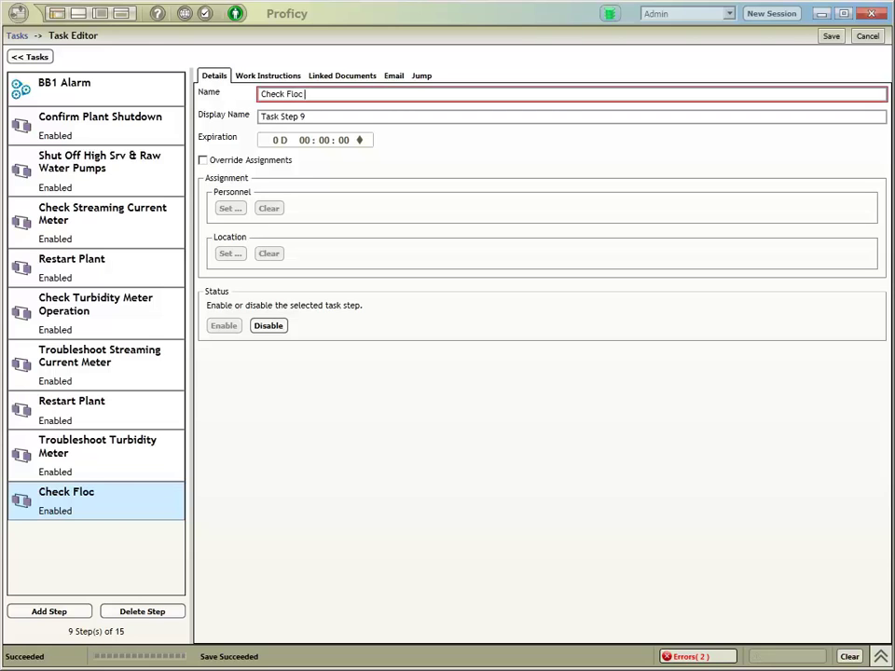
type("Basin pH")
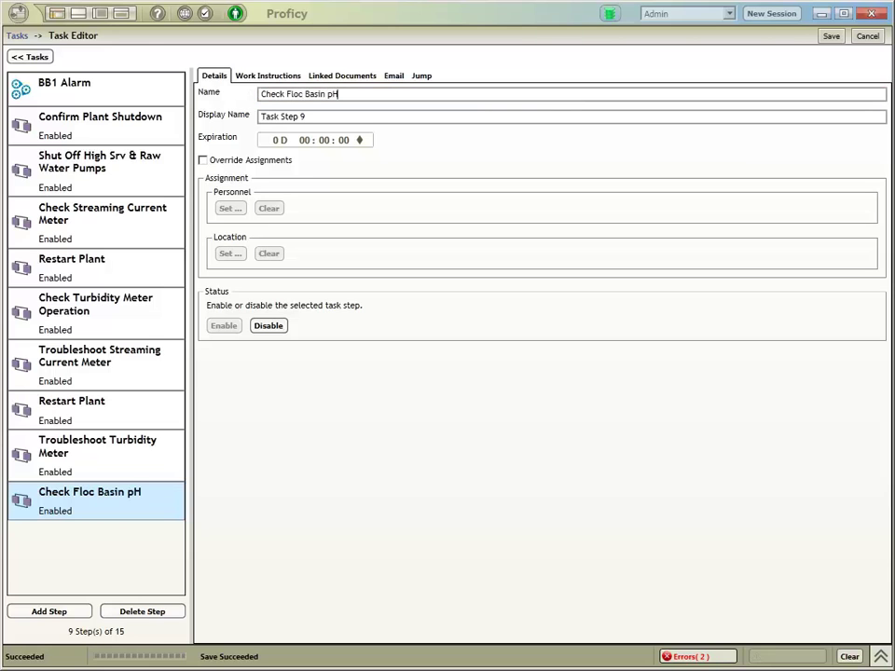
Copy the ninth step's name into its display name, "Check Floc Basin pH".
key("ctrl+a")
key("ctrl+c")
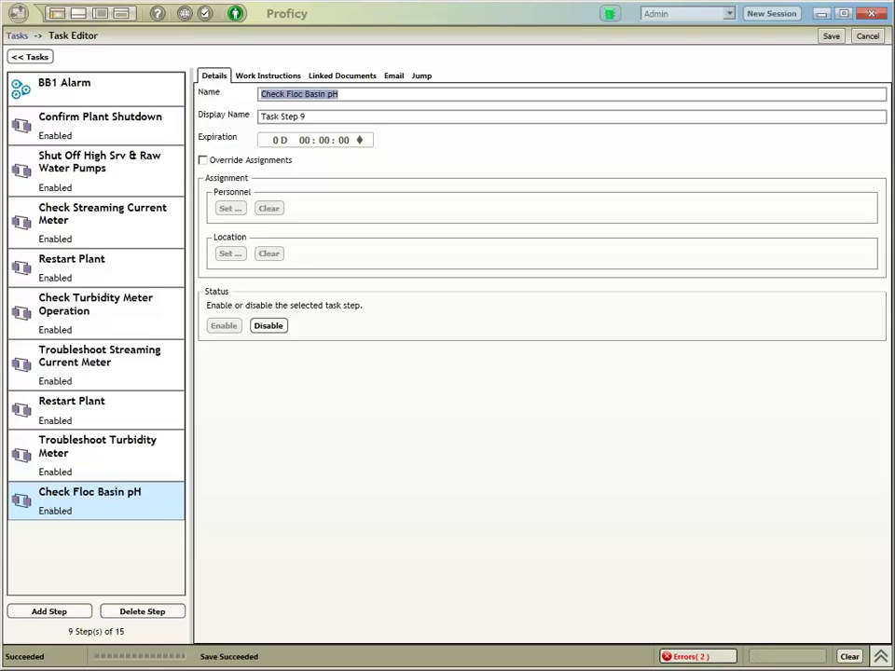
key("Tab")
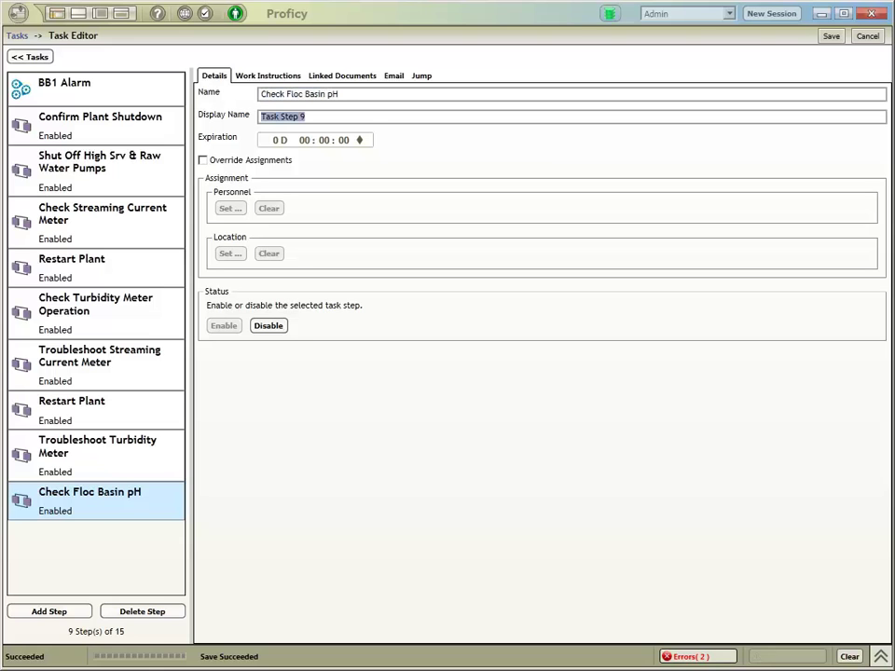
key("ctrl+v")
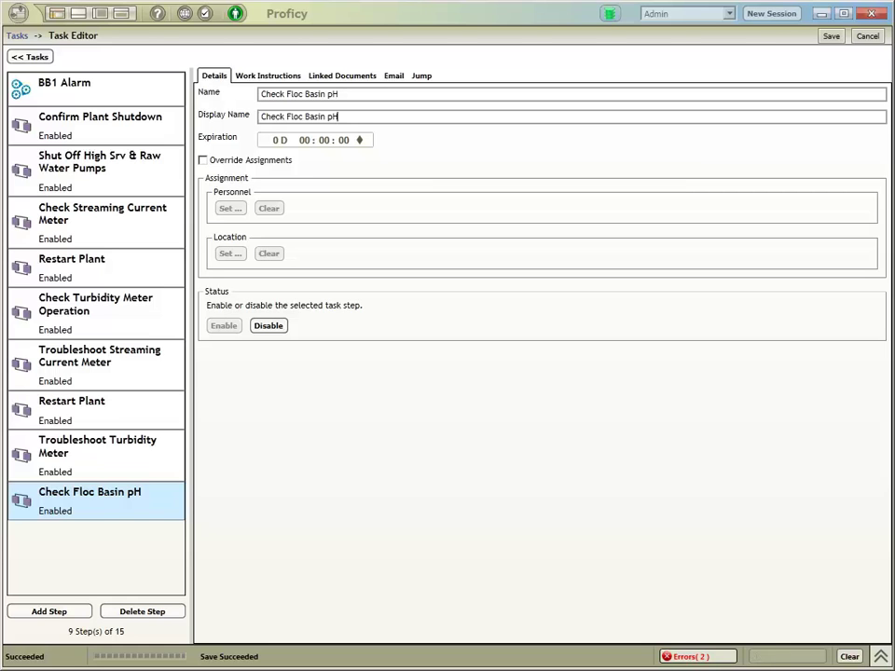
Write the work instruction "Check to make sure pH Meter is functioning properly." for the Check Floc Basin pH step.
key("ctrl+Tab")
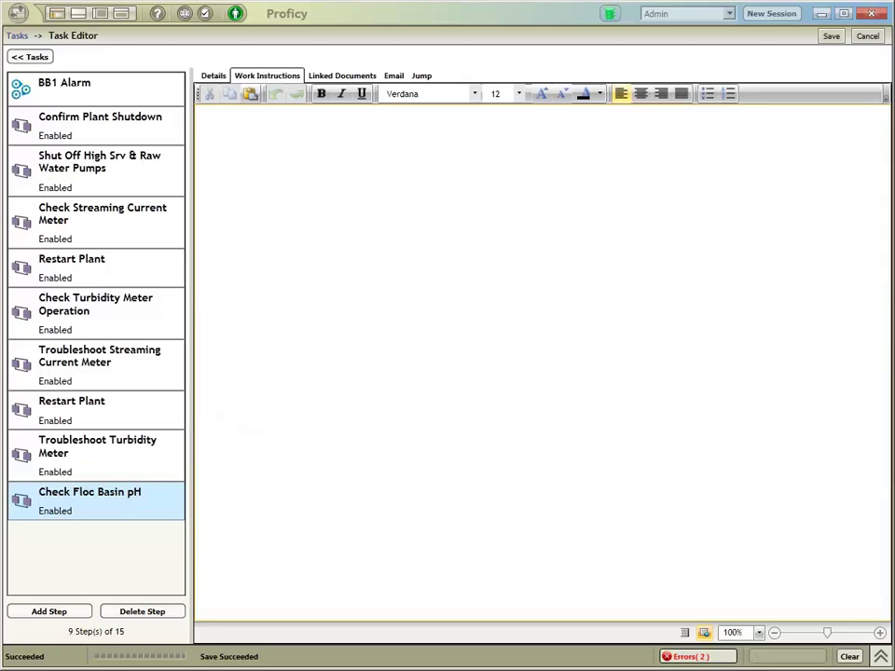
type("CVh")
key("BackSpace")
key("BackSpace")
key("BackSpace")
type("Check to")
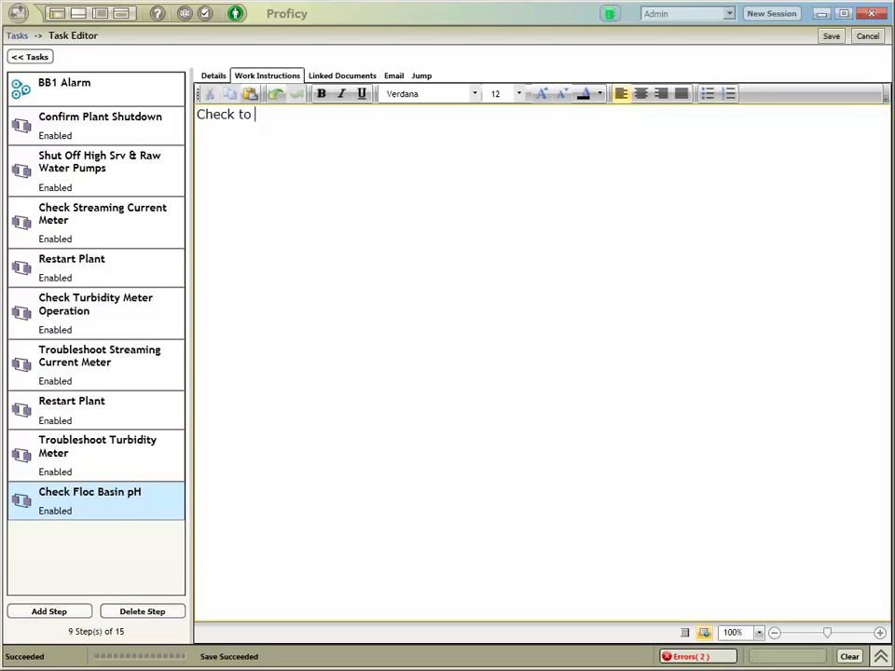
type(" make sure pH Meter i")
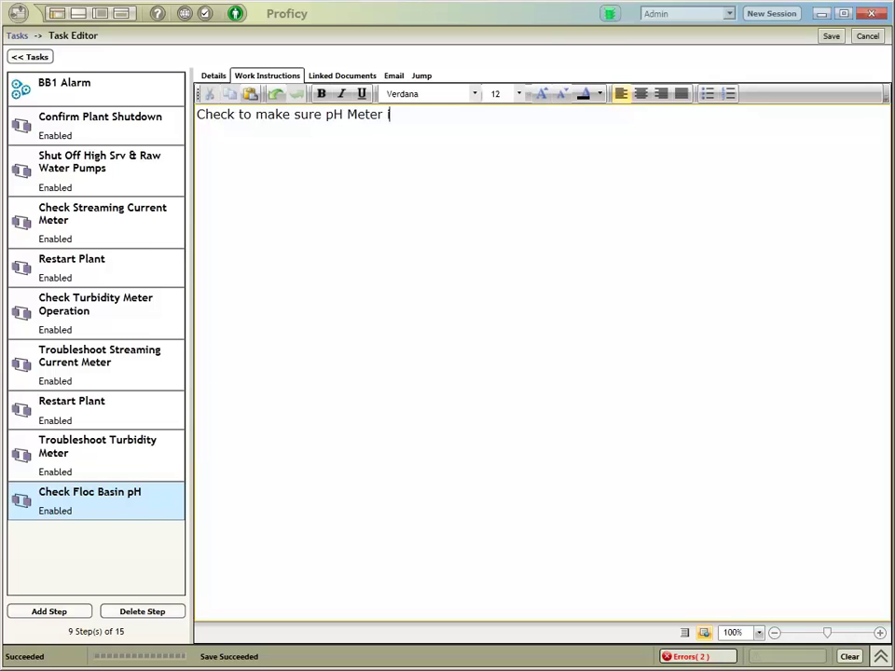
type("s function")
type("a")
key("BackSpace")
key("BackSpace")
type("ning ")
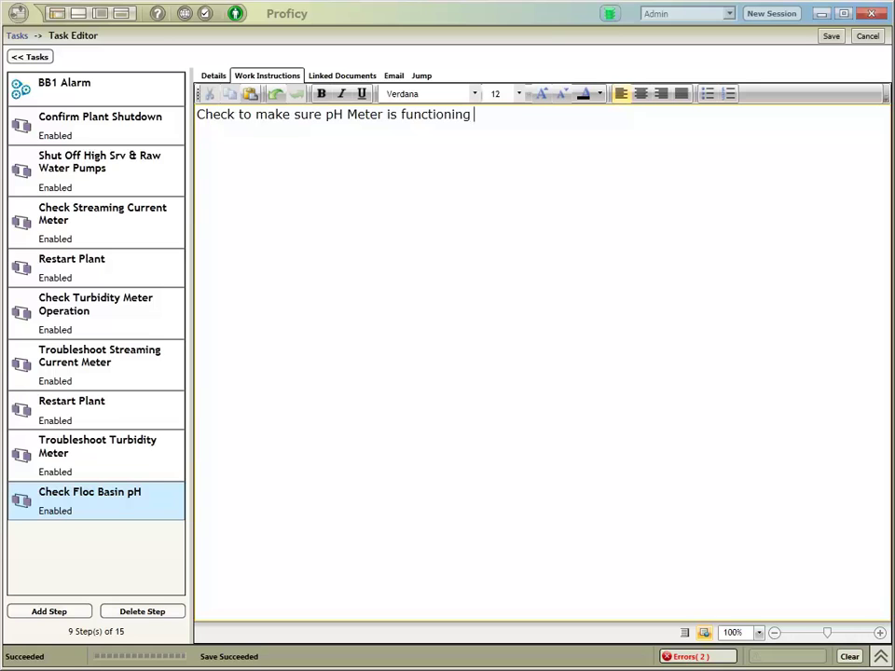
type("properly.")
Add a second instruction line, "If problem is found, enter comments and create a ticket for Maintenance.", and save the task.
key("Return")
key("Return")
type("If problem")
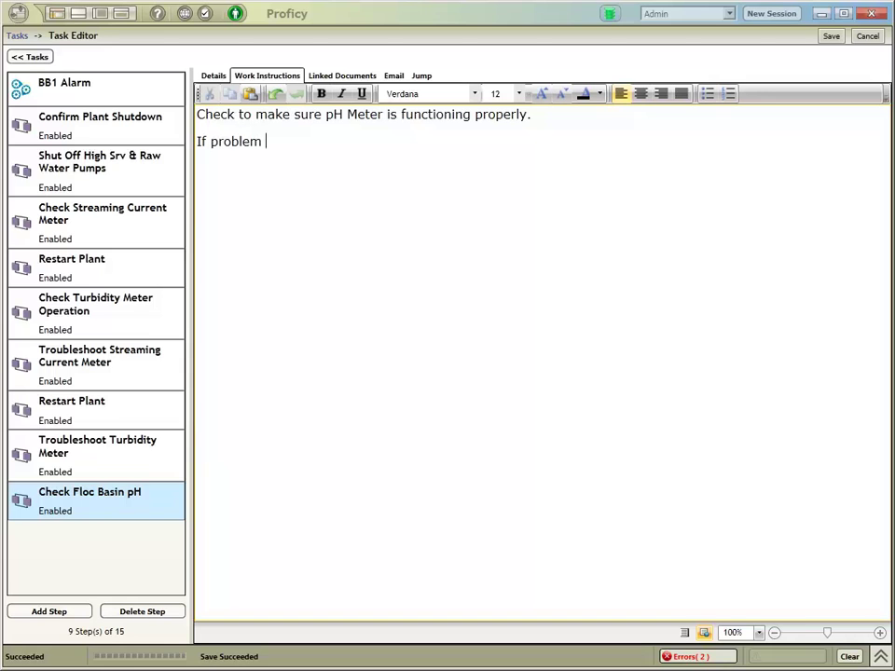
type(" is found")
key("BackSpace")
type(", enter ")
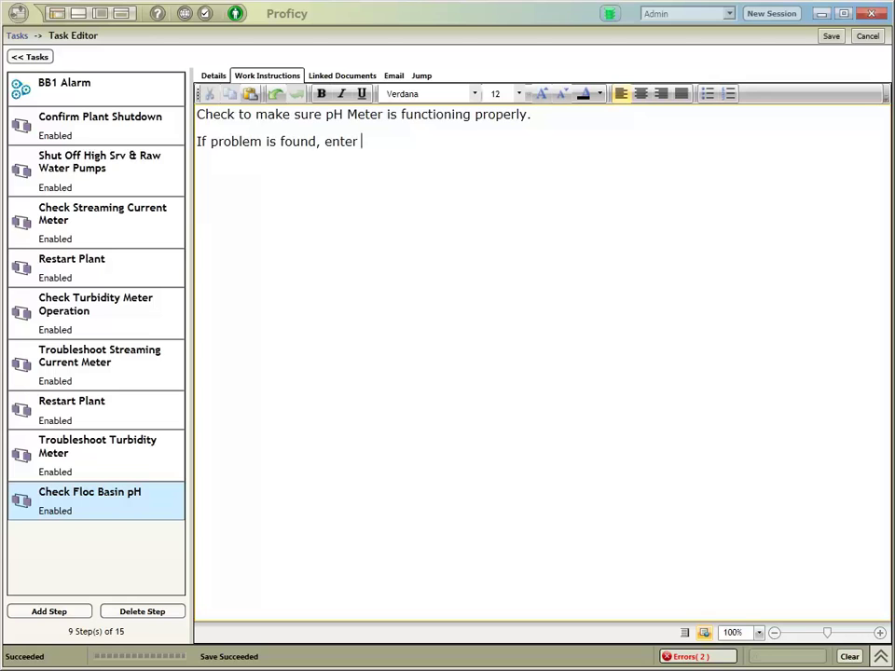
type("comments and")
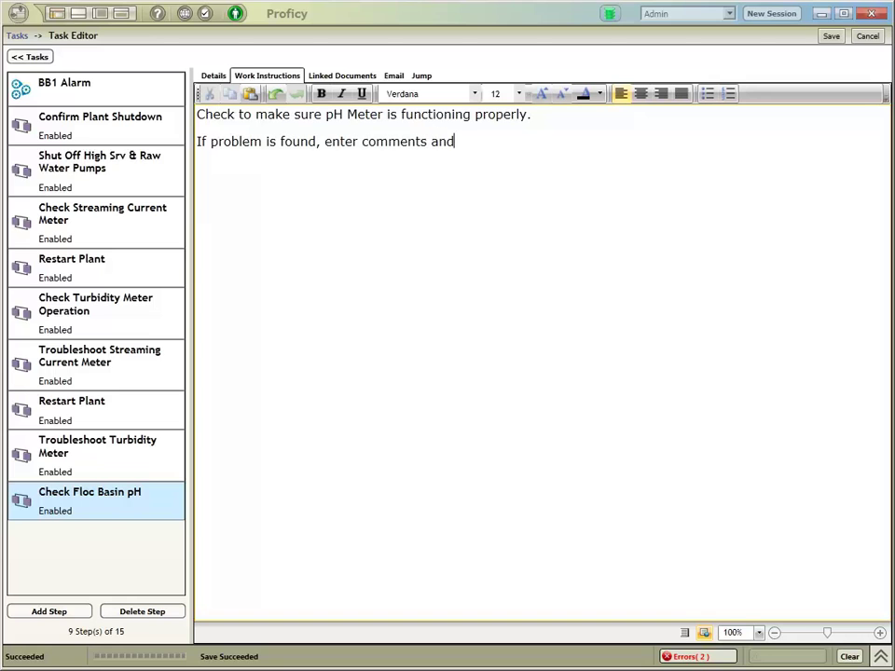
type(" create a ticket")
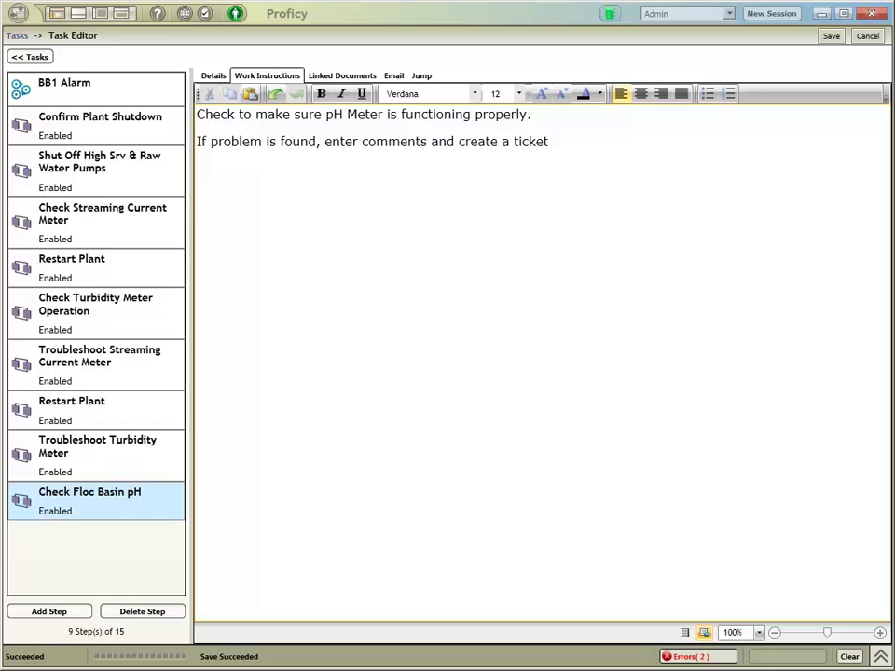
type(" for maintenance")
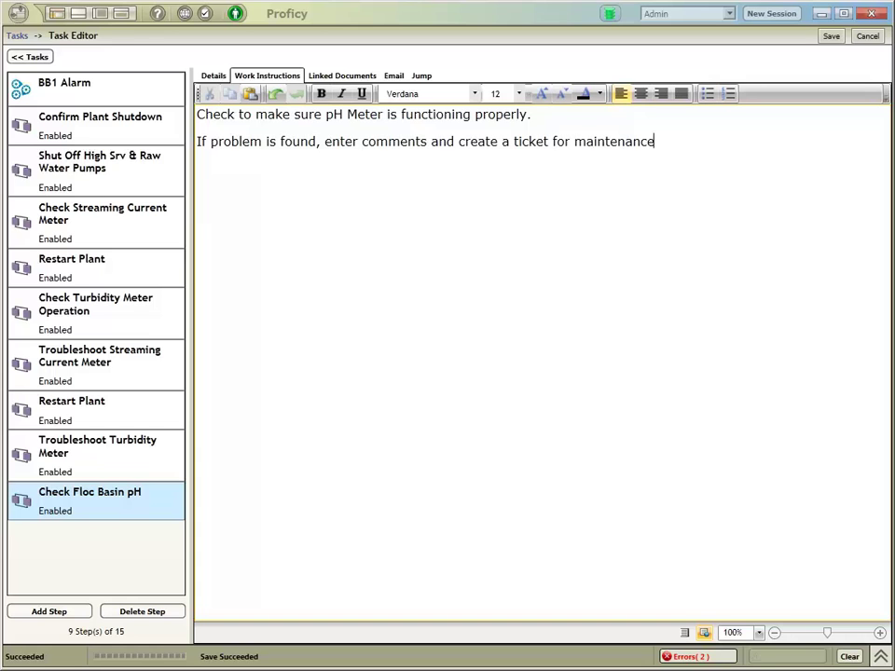
type(".")
left_click(574, 141)
key("Delete")
type("M")
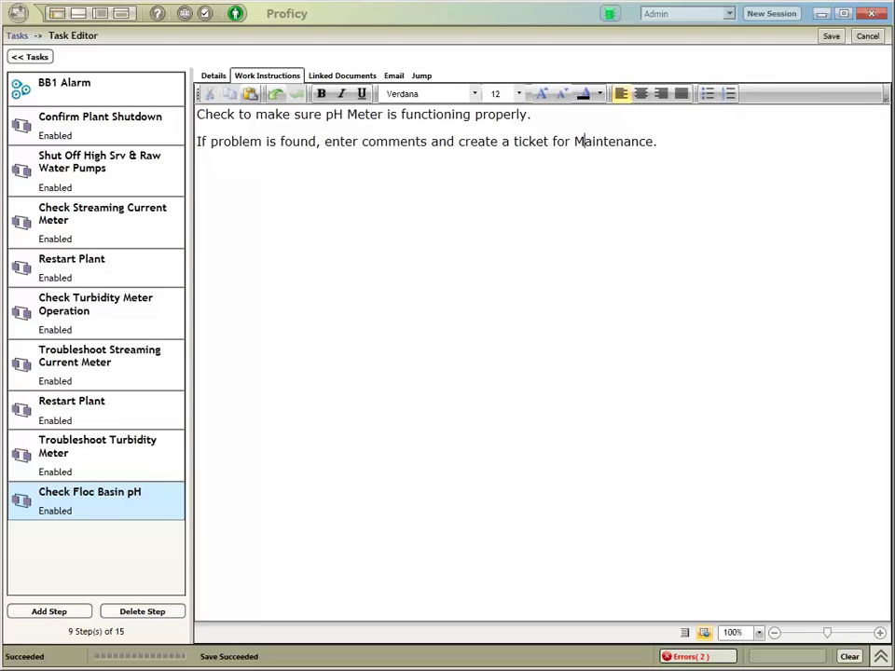
key("ctrl+s")
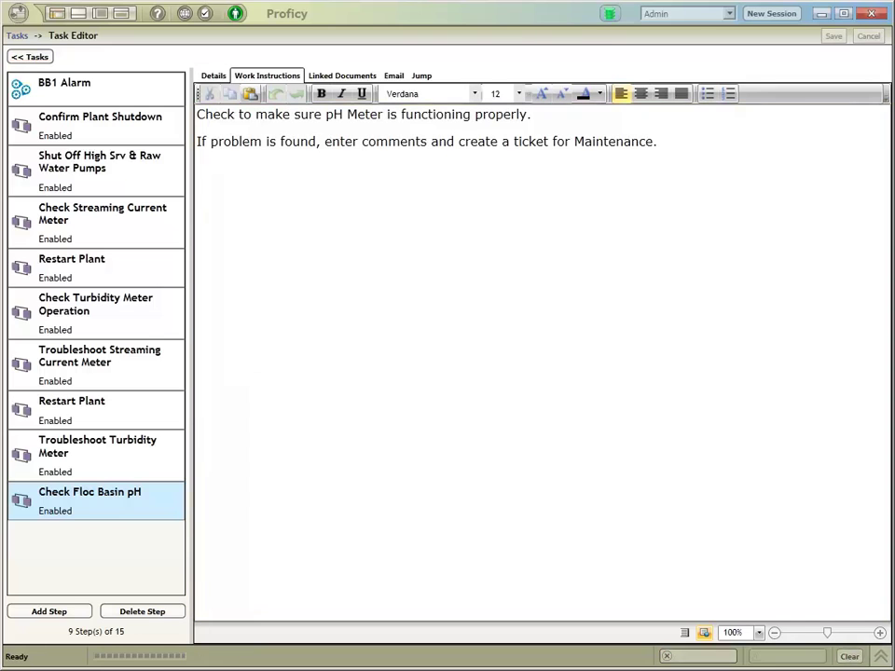
Return to the task list and reopen the BB1 Alarm task for editing.
left_click(29, 56)
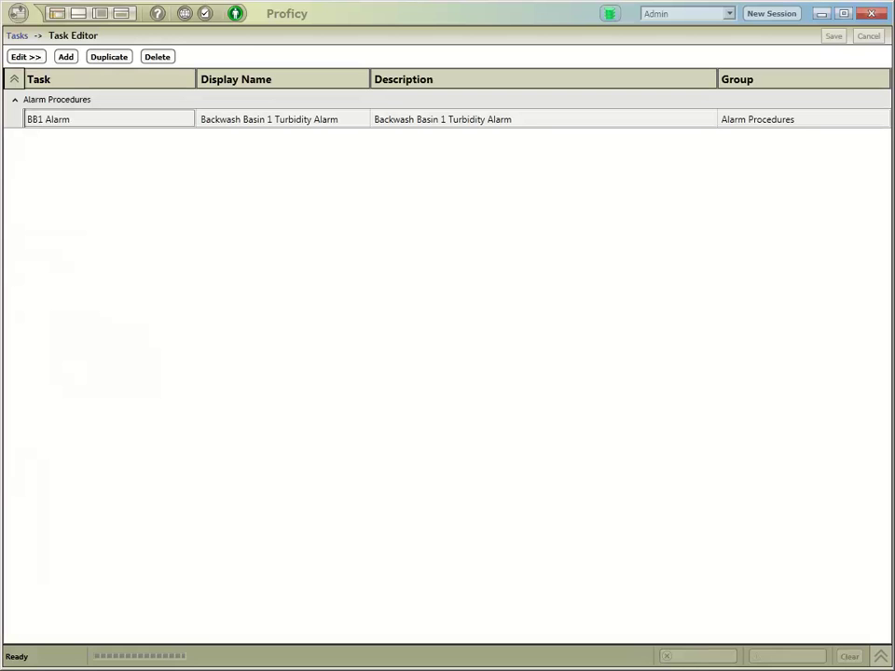
left_click(268, 119)
left_click(26, 57)
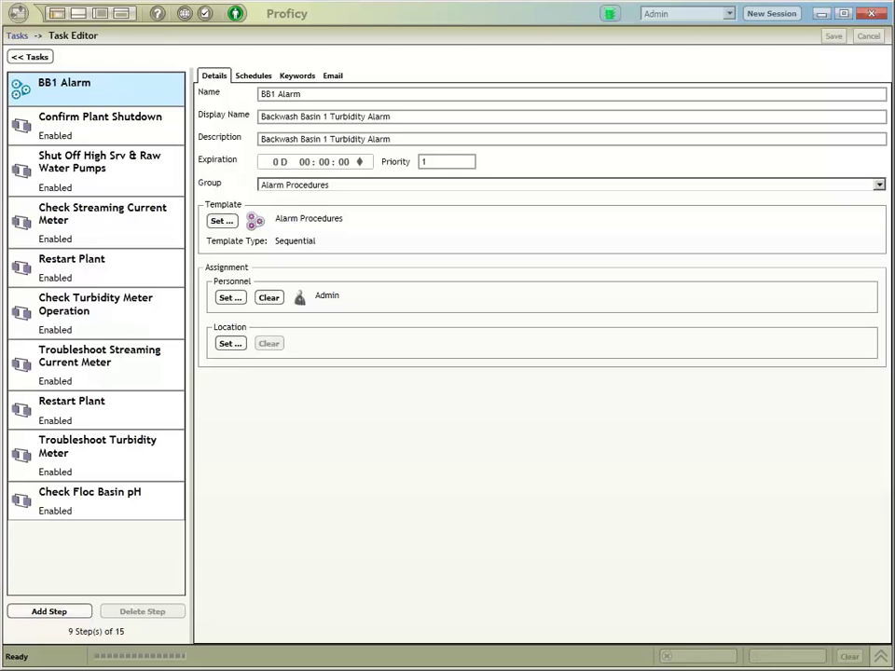
Add a jump named "Did the Plant Shutdown in Auto mode" to the Confirm Plant Shutdown step.
left_click(100, 124)
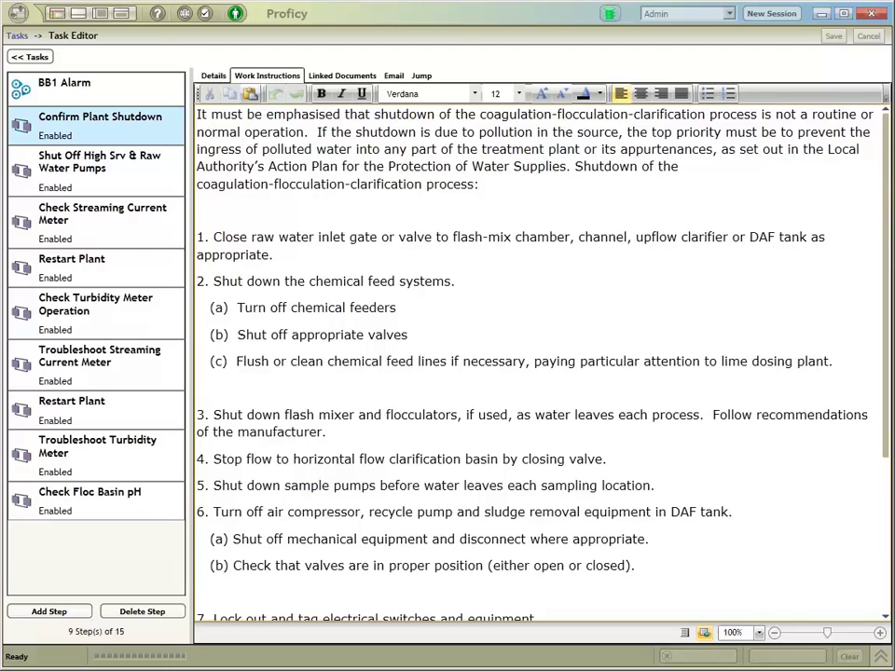
left_click(420, 76)
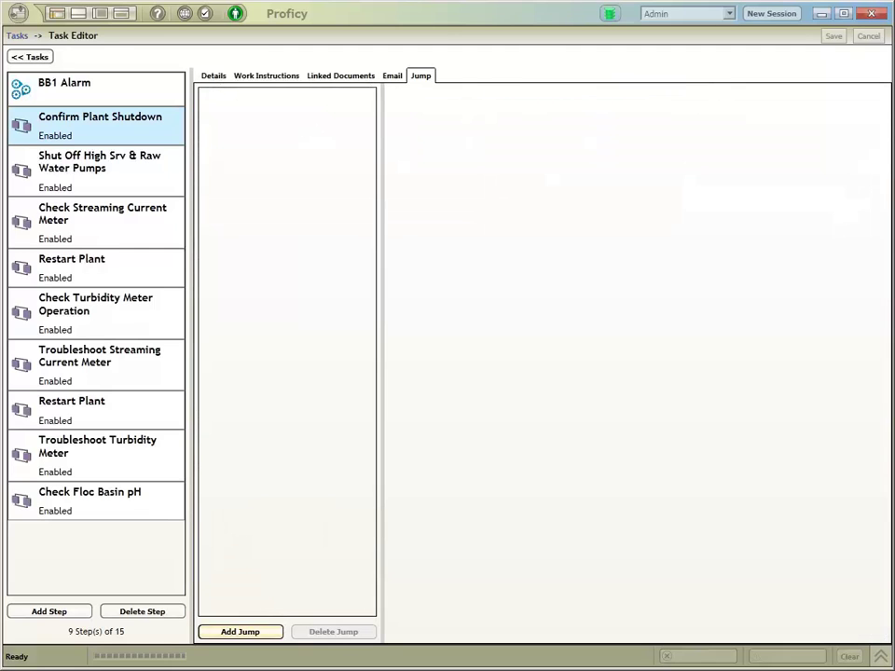
left_click(239, 632)
triple_click(446, 94)
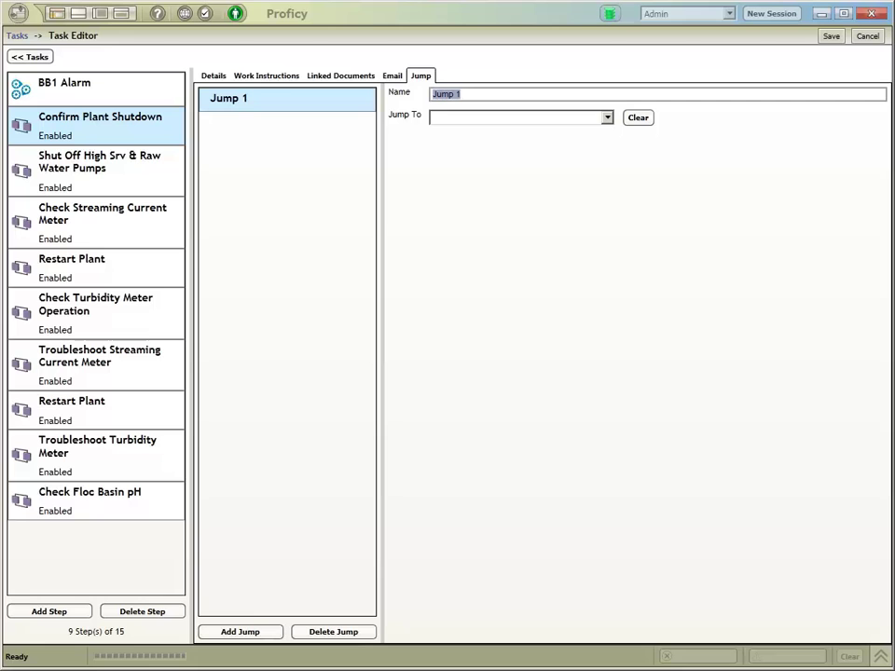
type("D")
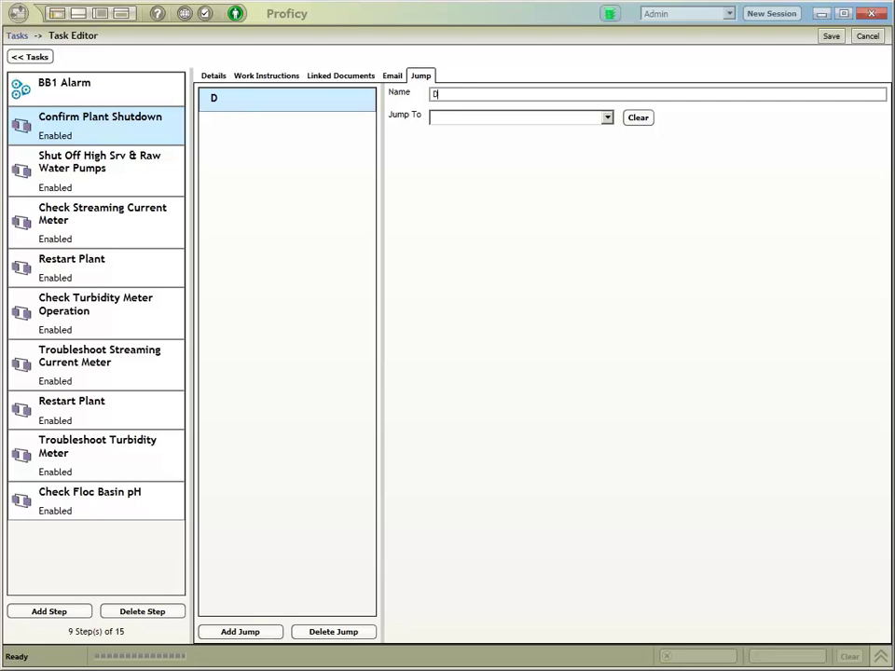
type("id the Plant S")
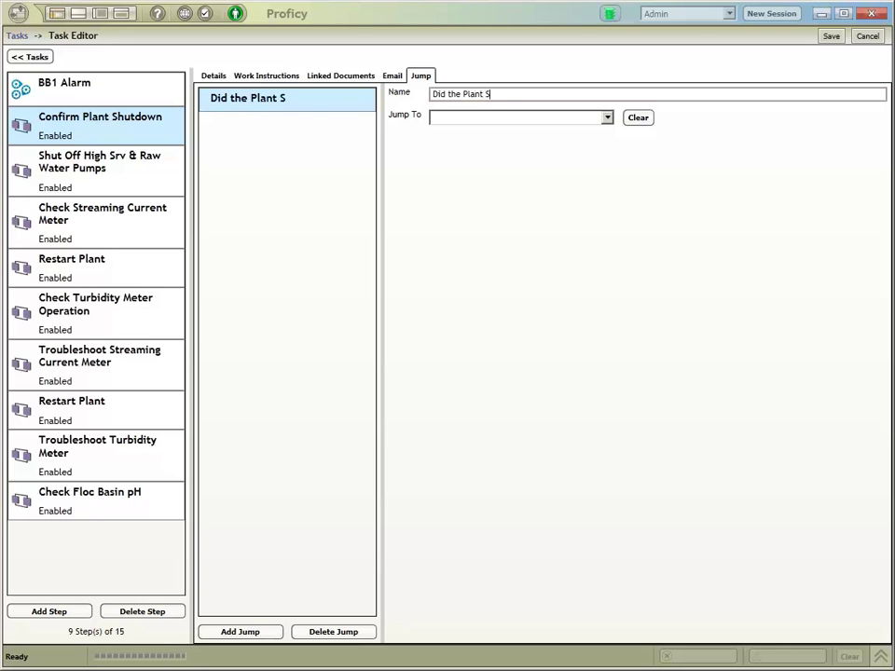
type("hutdown in ")
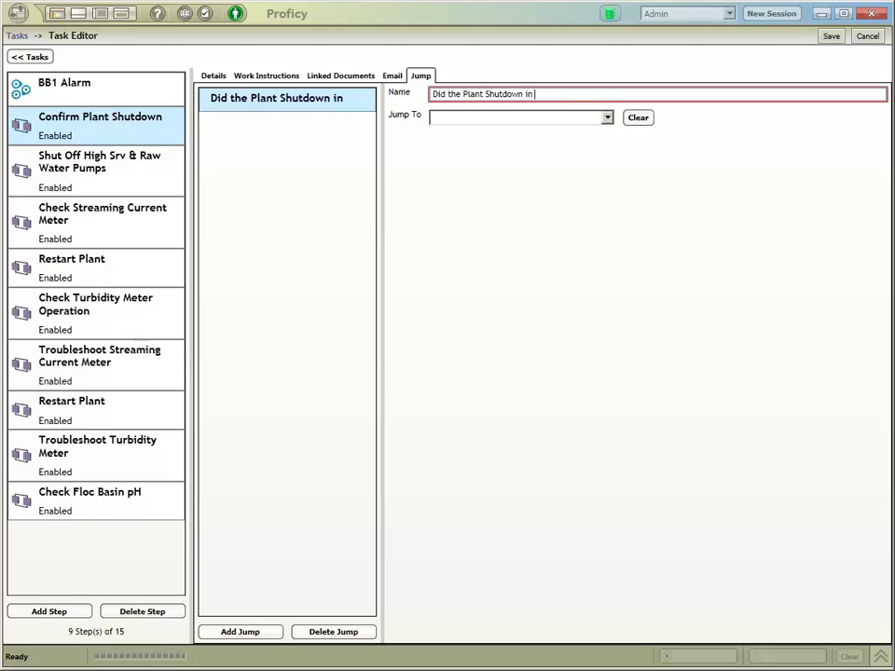
type("Auto mode")
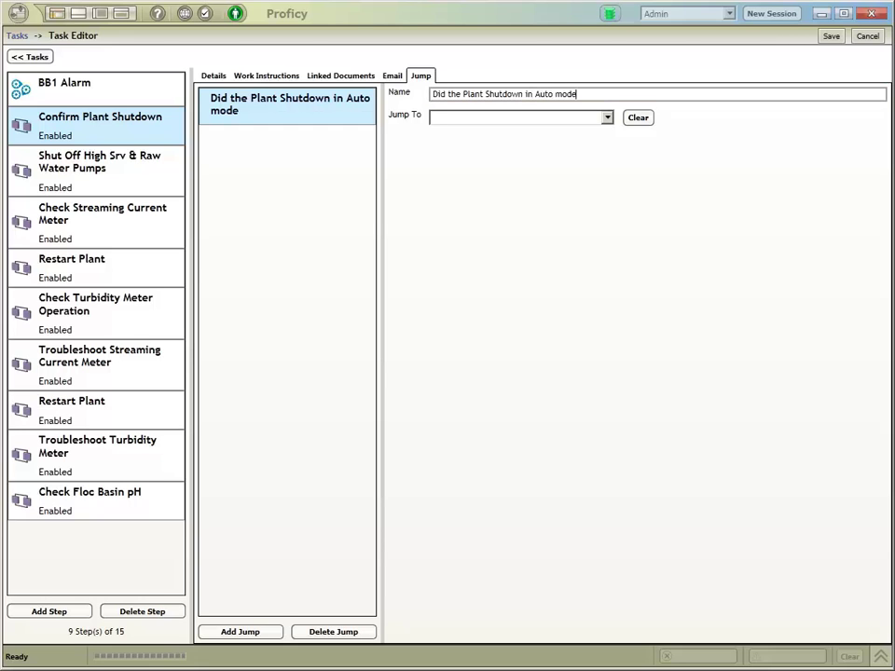
Shorten the jump's name to "Plant Shutdown in Auto mode" by removing its opening words.
type("?")
key("BackSpace")
key("Left")
key("Left")
key("Left")
key("Left")
key("Left")
key("Left")
key("Left")
key("Left")
key("Left")
key("Left")
key("Left")
key("Left")
key("Left")
key("Left")
key("Left")
key("Left")
key("Left")
key("Left")
key("Left")
key("Left")
key("Left")
key("BackSpace")
key("BackSpace")
key("BackSpace")
key("BackSpace")
key("BackSpace")
key("BackSpace")
key("BackSpace")
key("BackSpace")
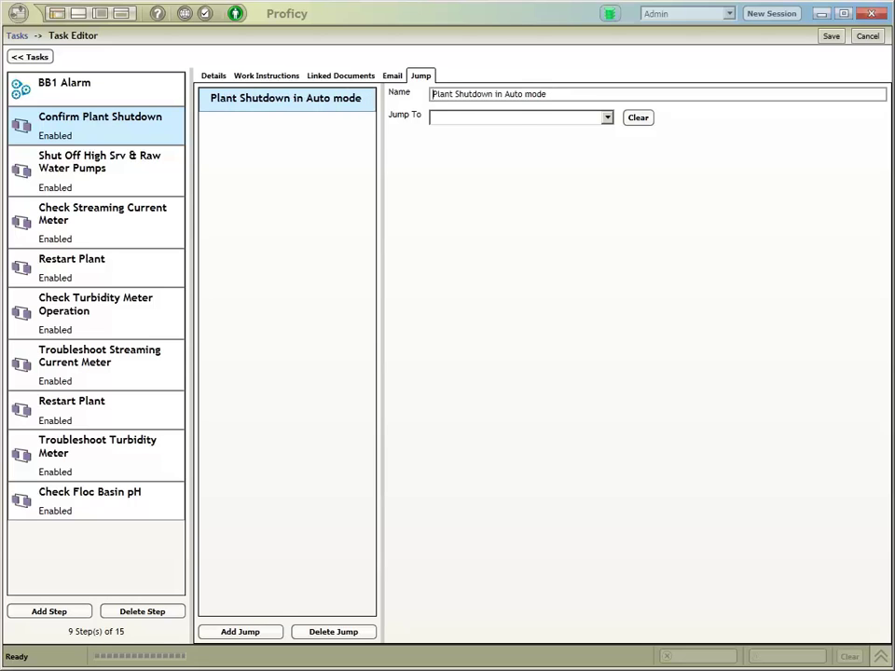
Set the Confirm Plant Shutdown jump's destination to the Check Streaming Current Meter step.
key("Tab")
key("alt+Down")
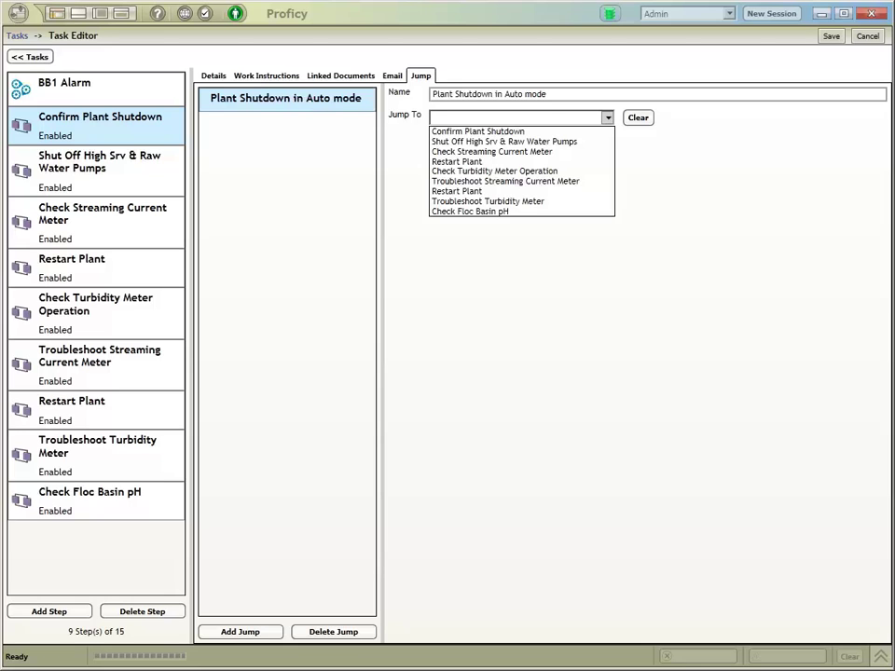
key("Down")
key("Down")
key("Down")
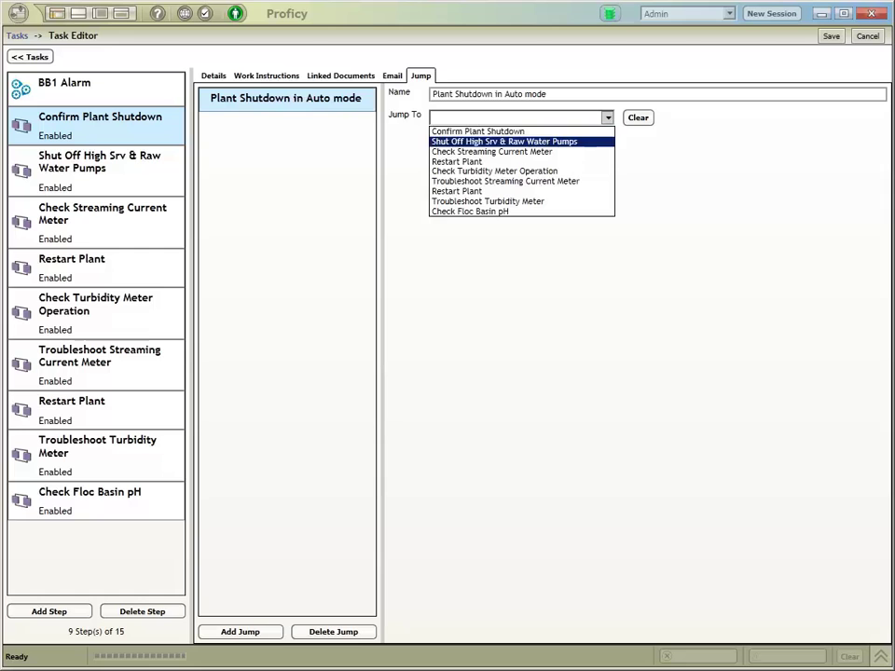
key("Return")
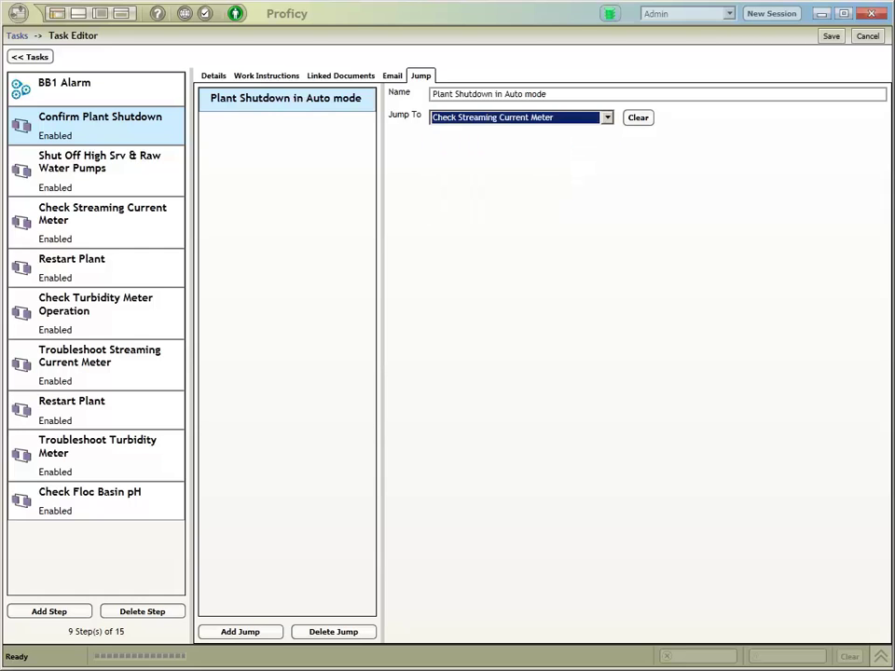
Capitalize the last word of the jump's name to read "Plant Shutdown in Auto Mode", copy the name and save the task.
left_click(506, 94)
key("Delete")
type("M")
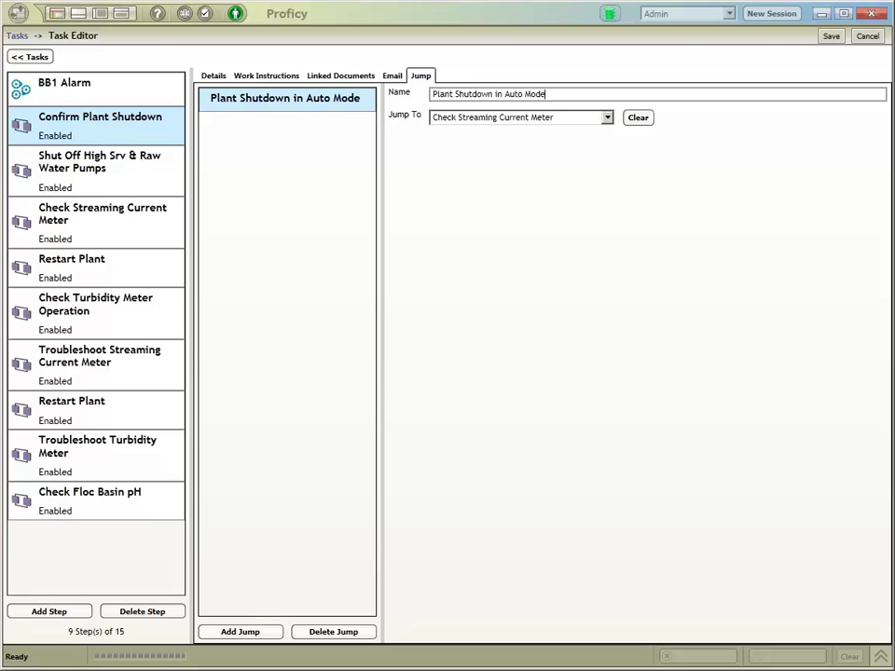
key("ctrl+a")
key("ctrl+c")
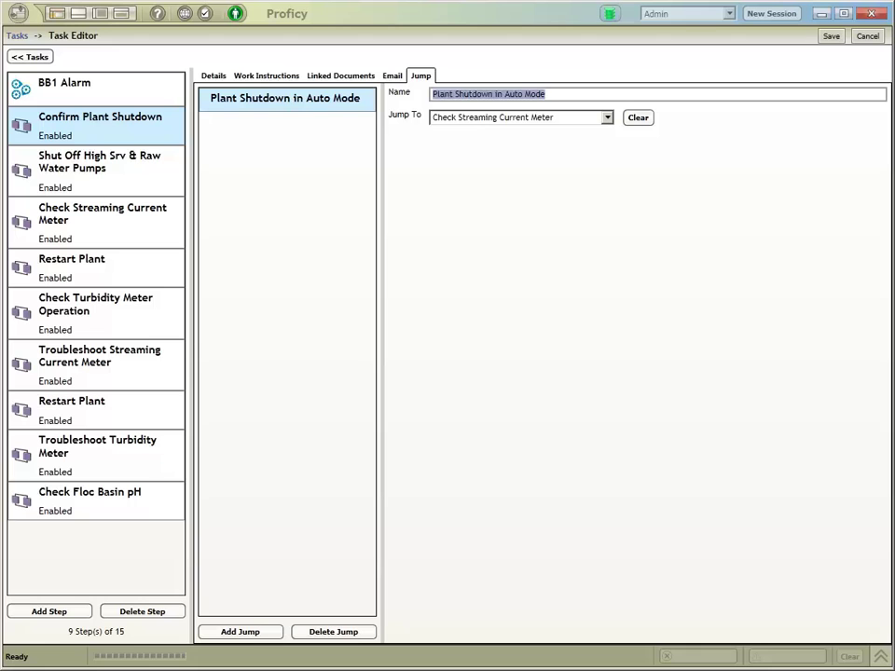
key("ctrl+s")
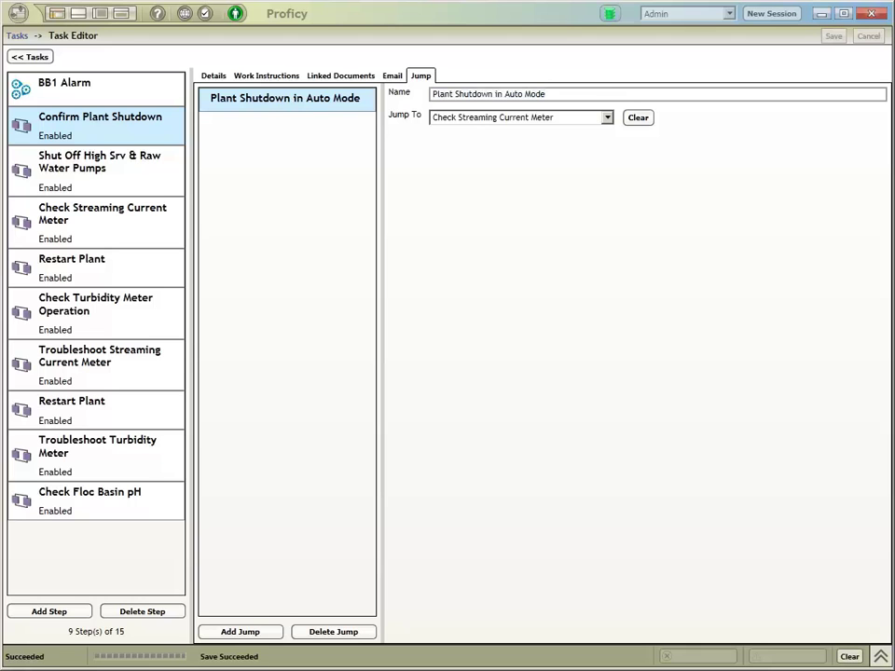
Add a second jump to the Confirm Plant Shutdown step, reusing the copied name changed to "Plant did NOT Shutdown in Auto Mode".
left_click(240, 632)
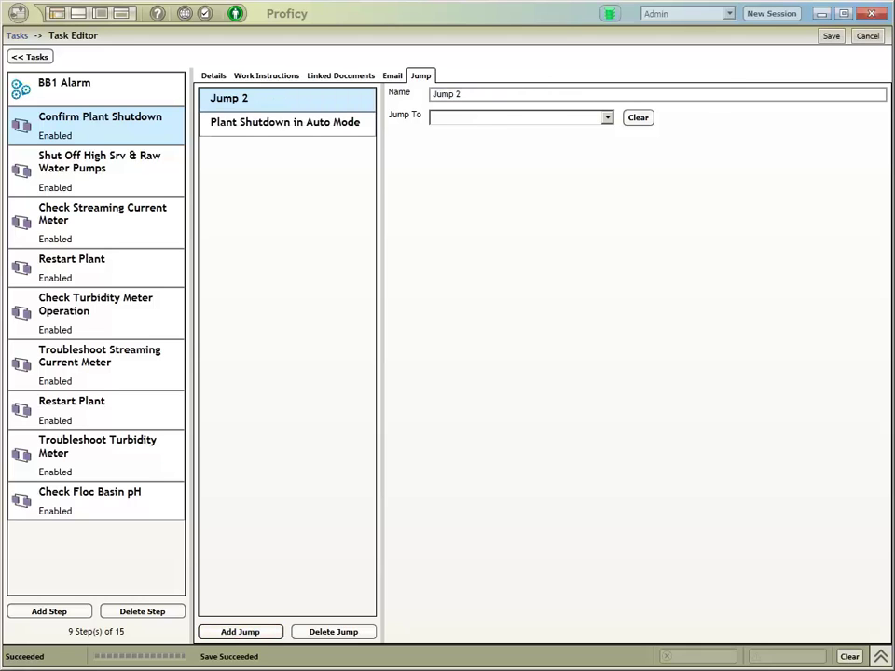
key("ctrl+a")
key("ctrl+v")
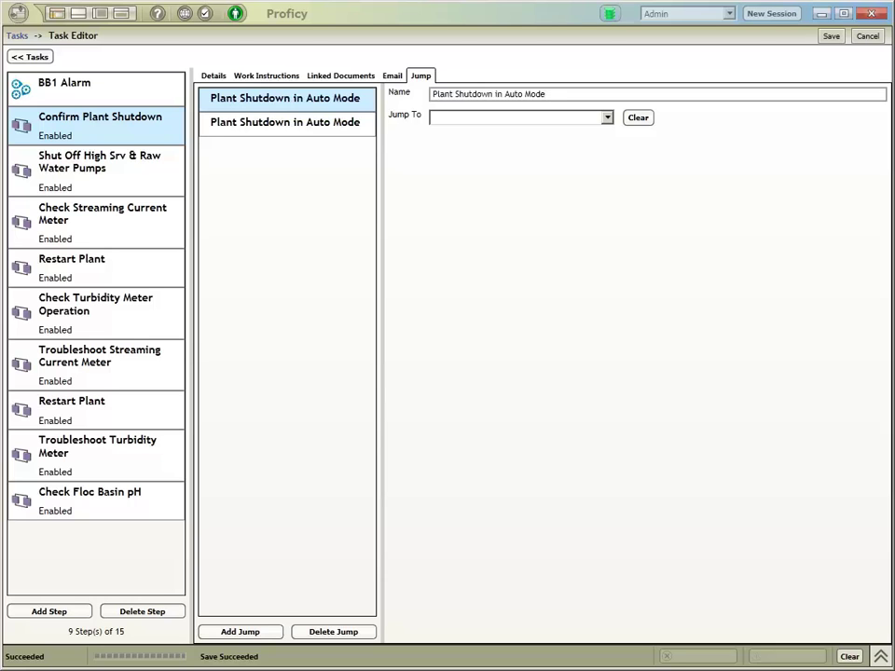
left_click(451, 95)
type("did NOT")
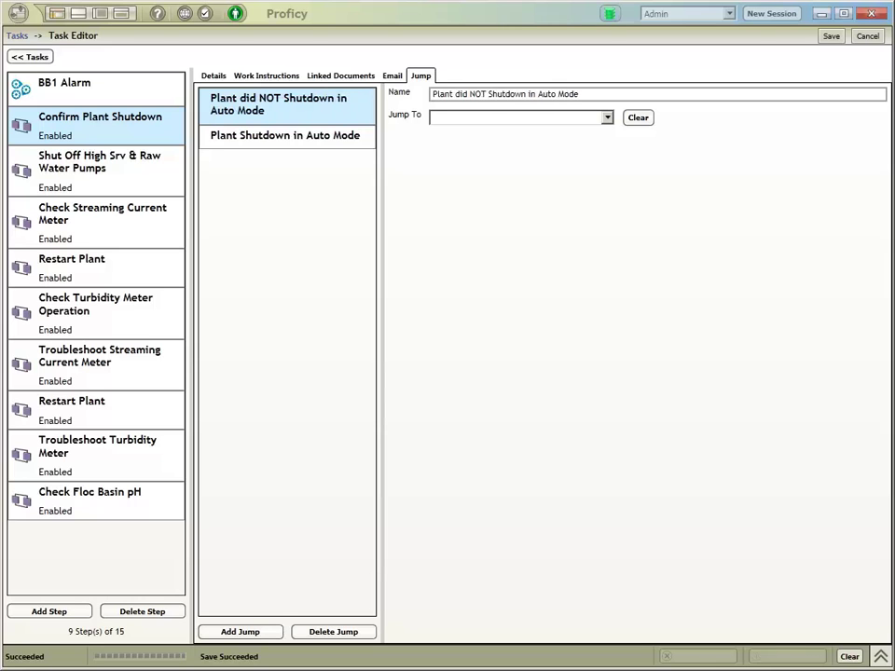
Set the new Confirm Plant Shutdown jump's destination to Shut Off High Srv & Raw Water Pumps and save the task.
left_click(522, 118)
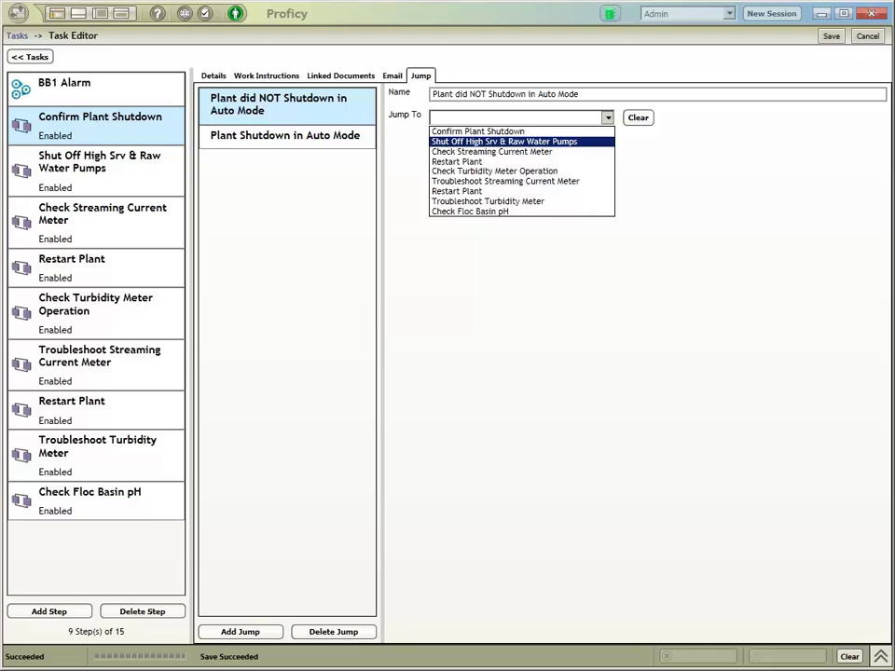
key("Return")
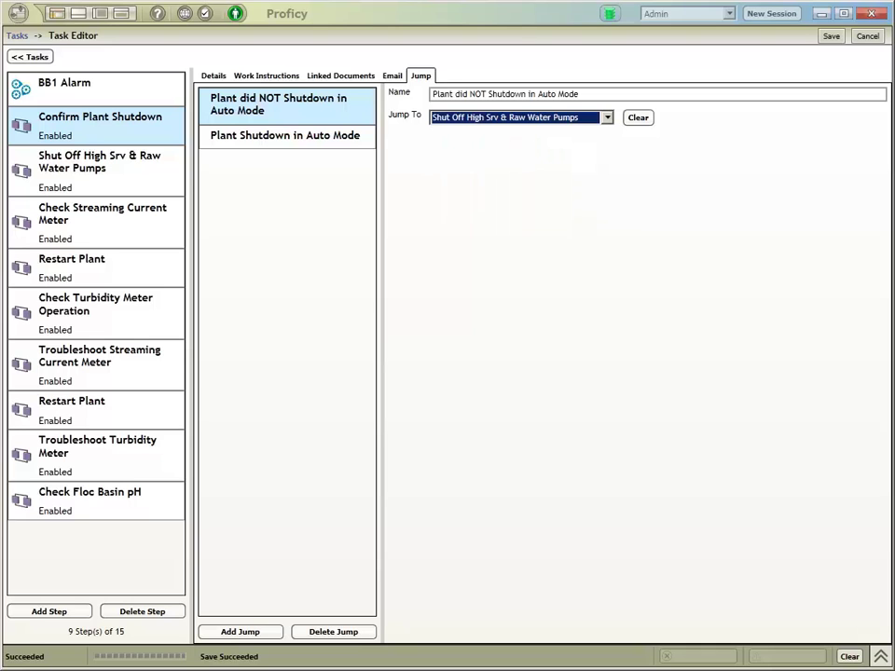
key("ctrl+s")
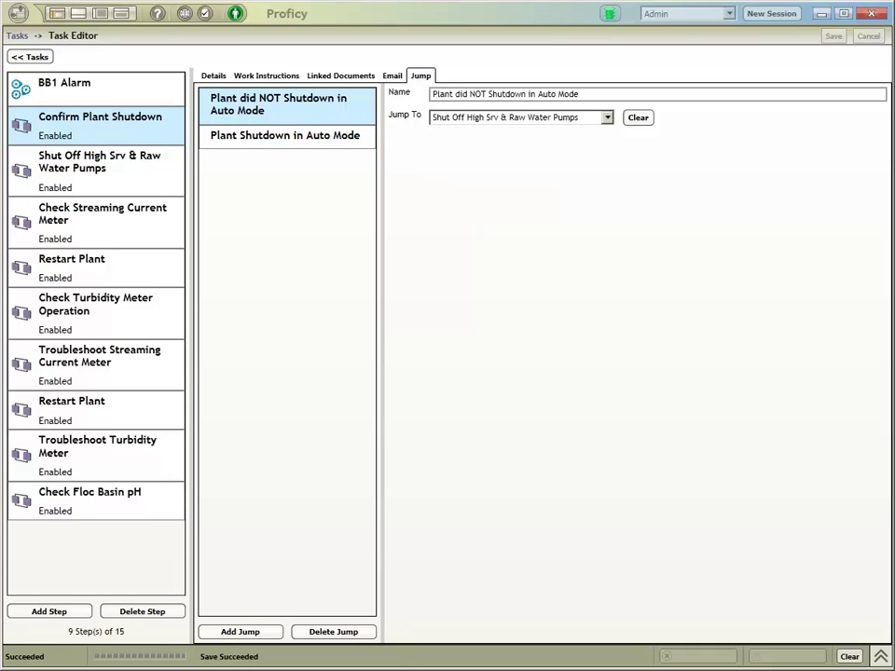
Add a jump named "Streaming Current Meter is NOT in Alarm" to the Check Streaming Current Meter step.
left_click(103, 219)
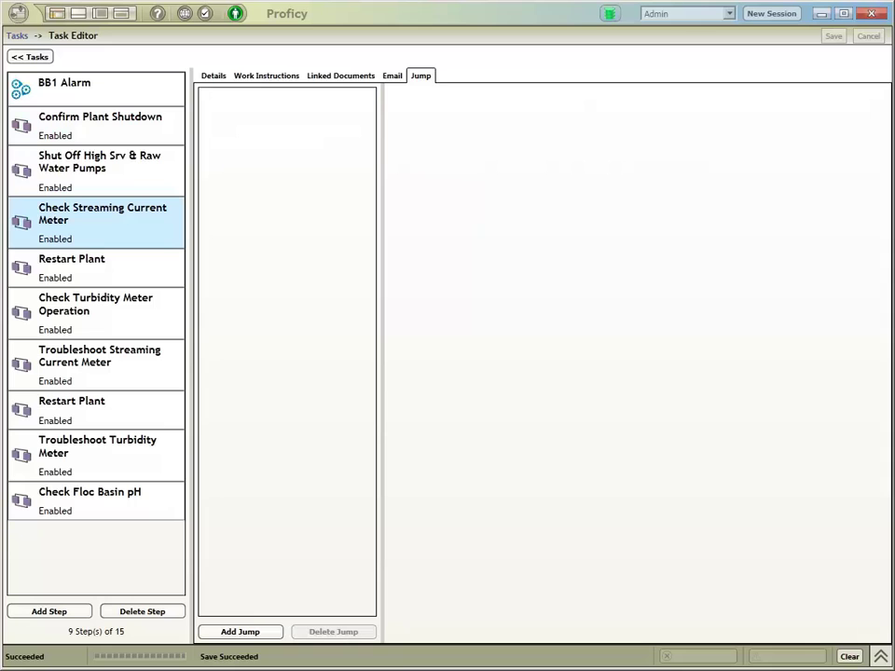
left_click(239, 632)
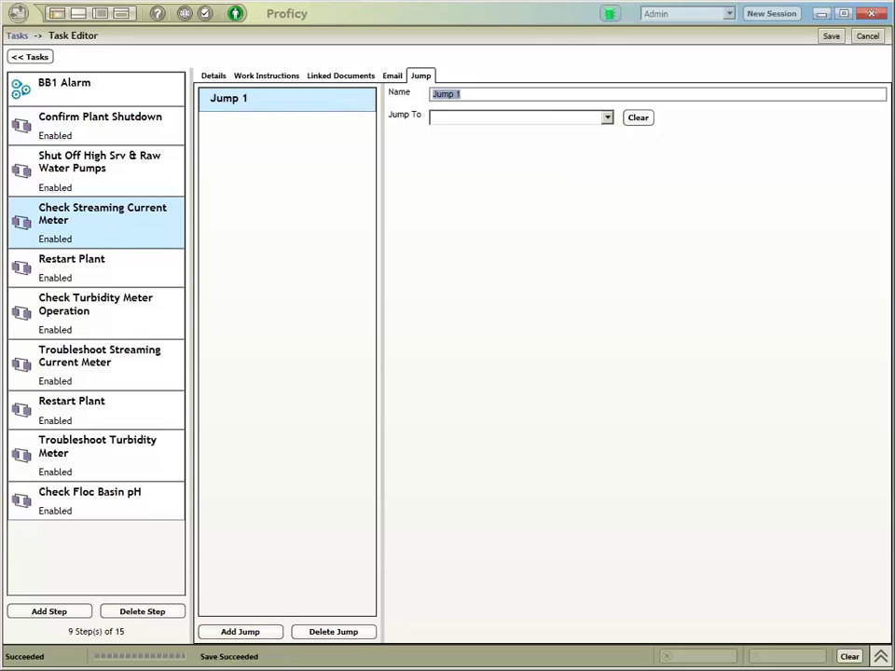
type("Streaming Current")
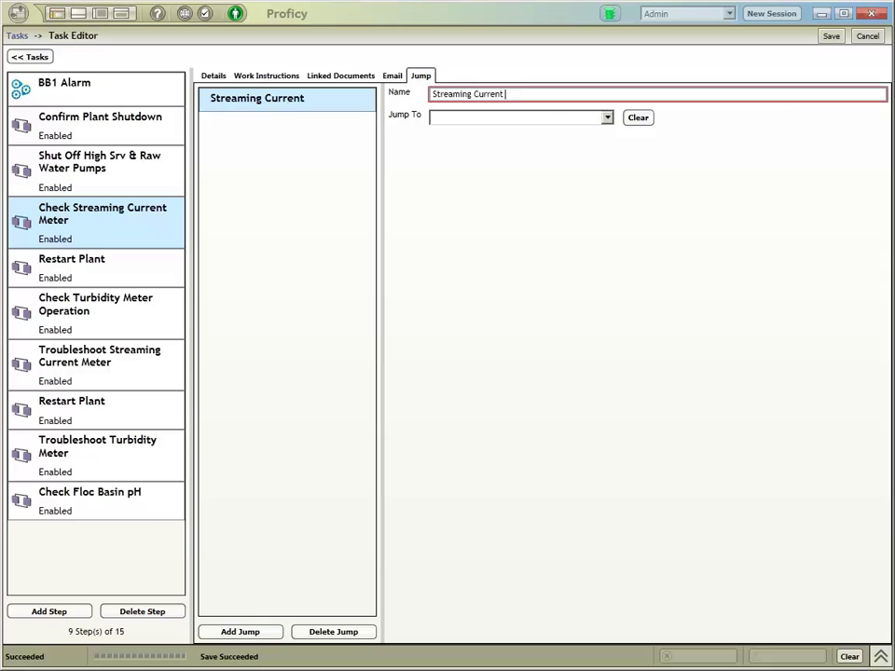
type(" Meter")
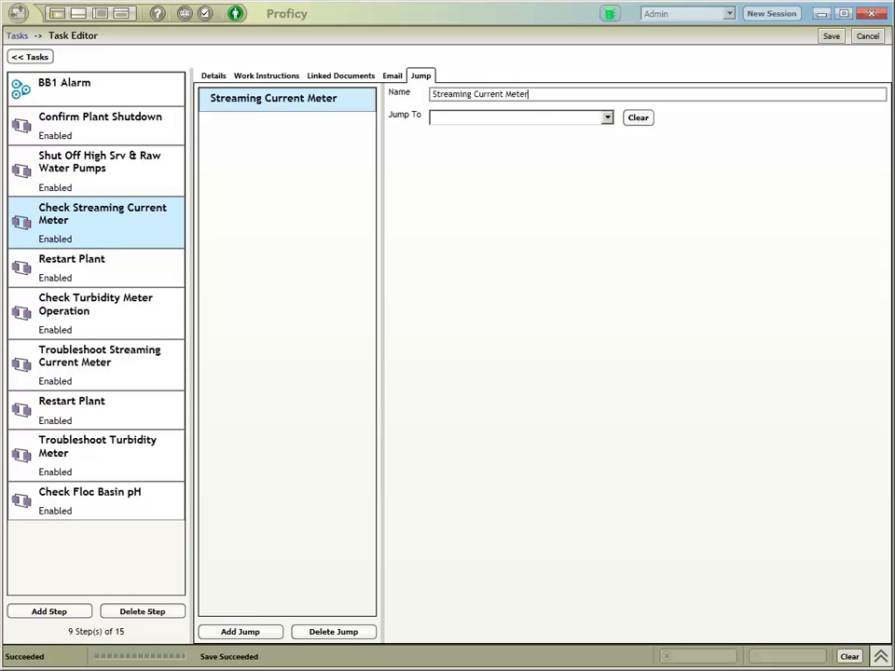
type(" is N")
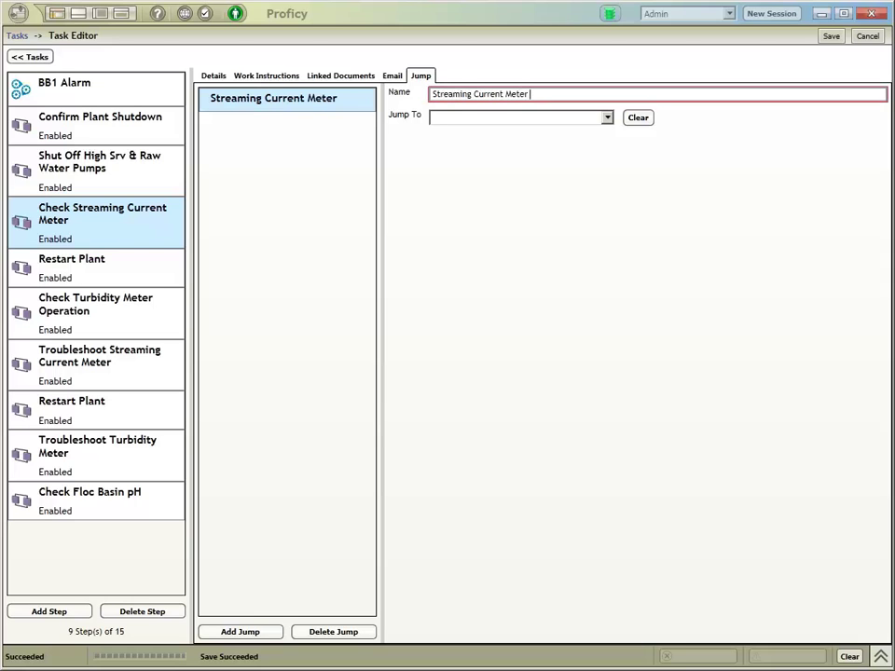
type("OT")
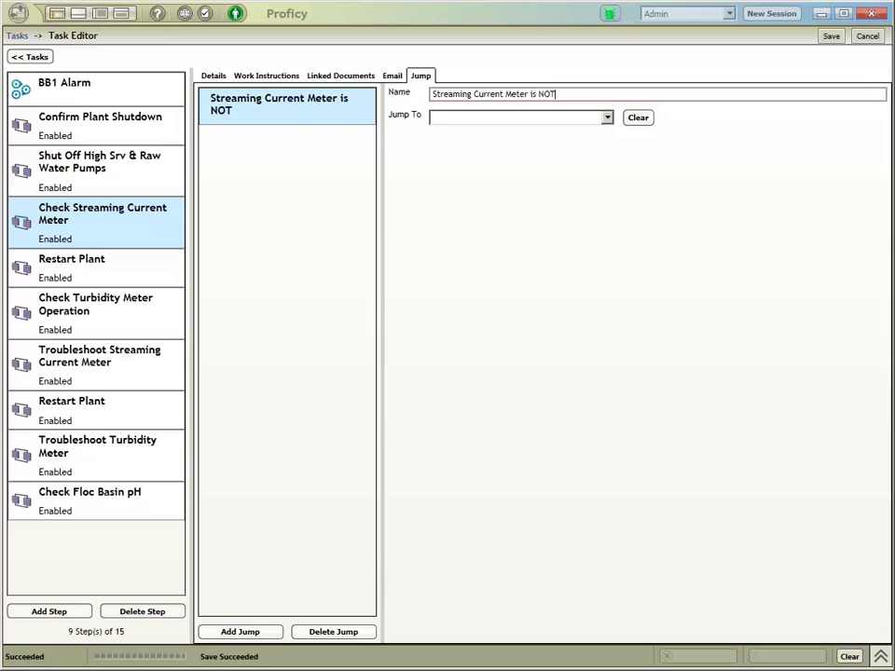
type(" in Alarm")
Set the "Streaming Current Meter is NOT in Alarm" jump's destination to Check Turbidity Meter Operation and save the task.
key("Tab")
key("alt+Down")
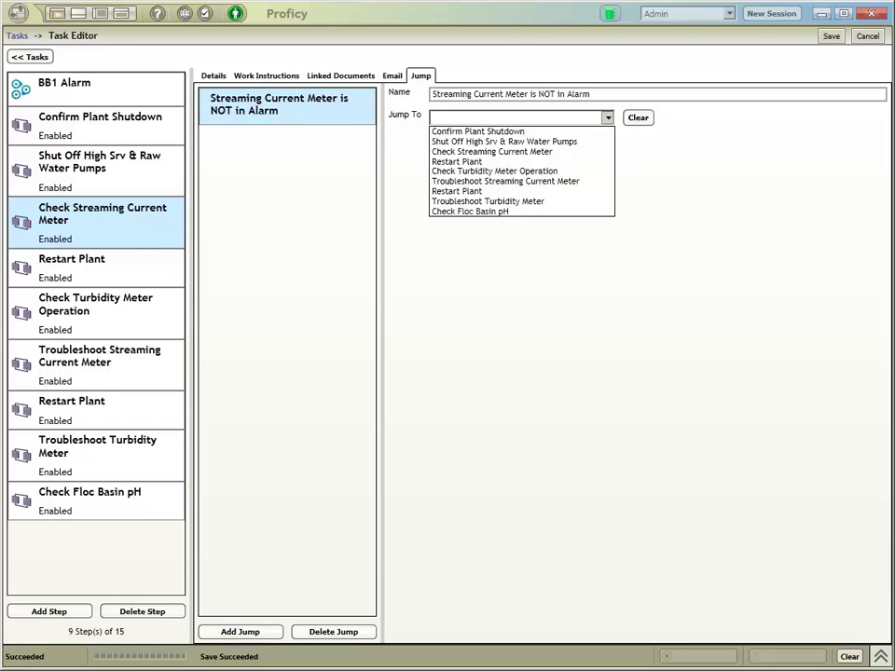
key("Down")
key("Down")
key("Down")
key("Down")
key("Down")
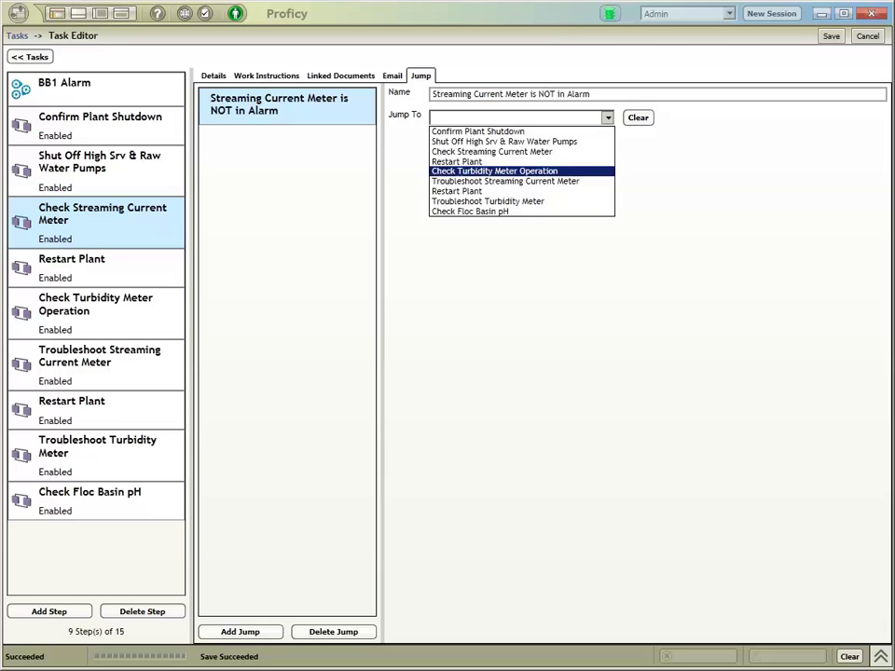
key("Return")
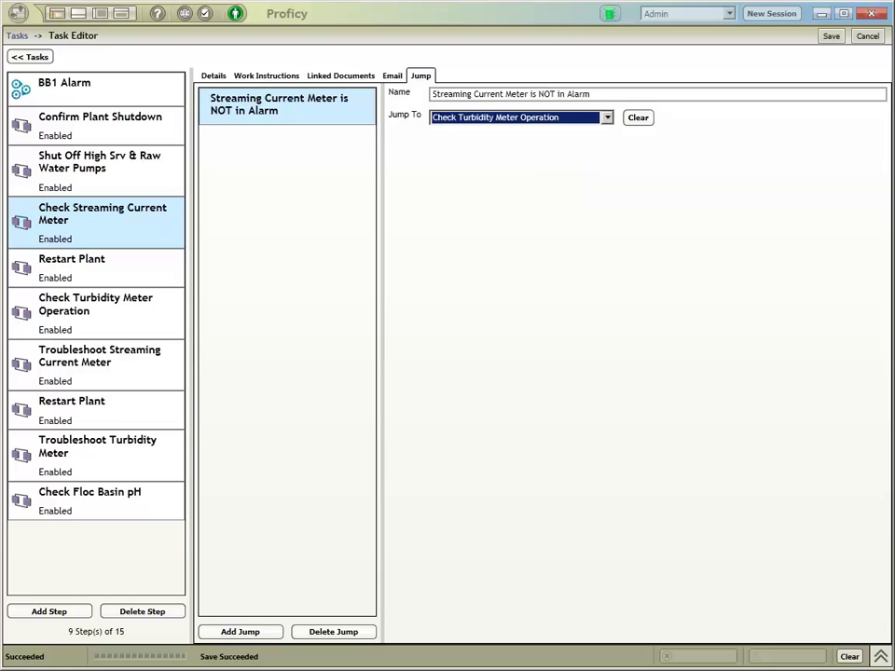
key("ctrl+s")
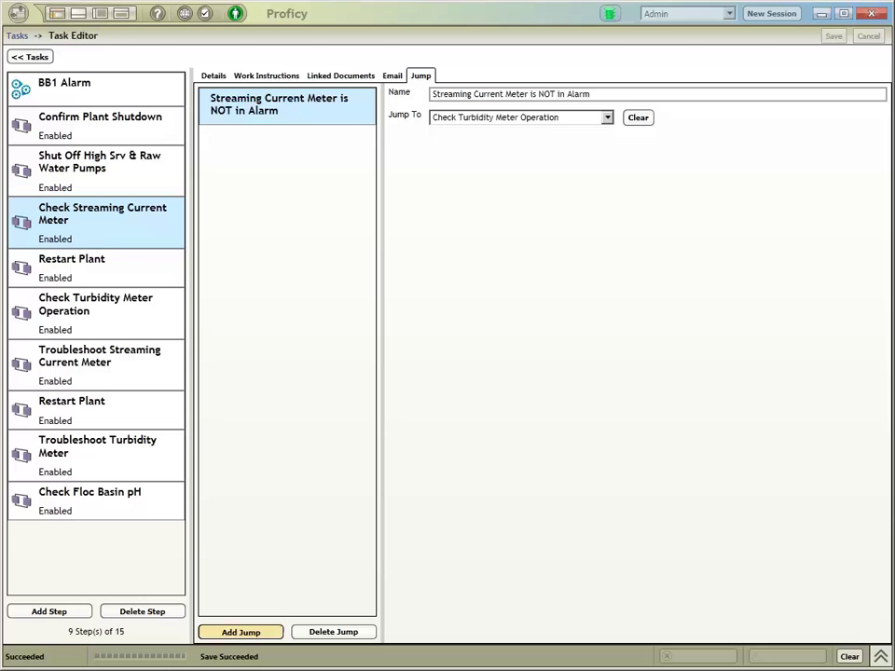
Add a second jump to the Check Streaming Current Meter step and copy the first jump's name.
left_click(241, 632)
left_click(280, 129)
left_click(591, 94)
key("ctrl+a")
key("ctrl+c")
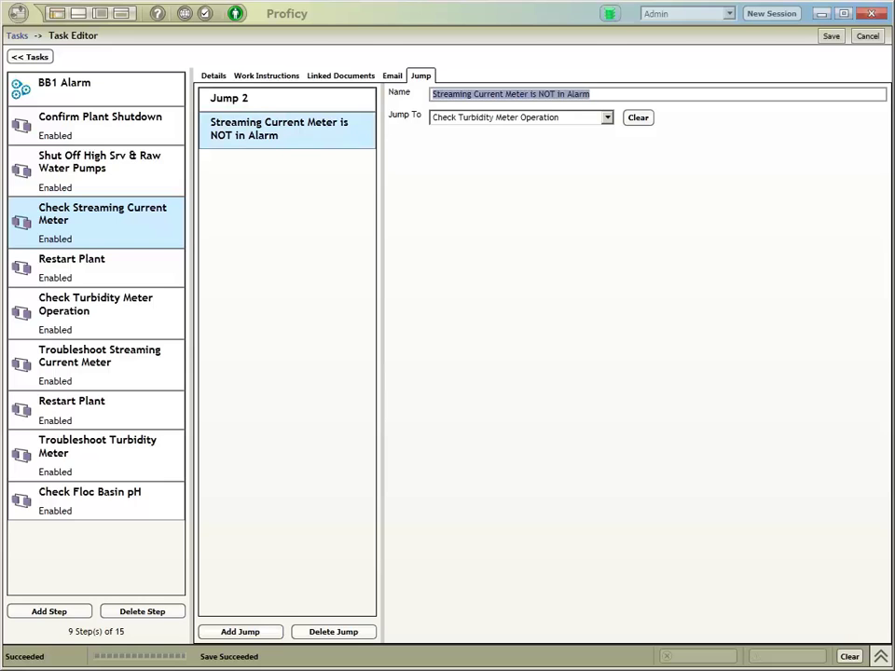
Name the new jump "Streaming Current Meter is in Alarm" by pasting the copied name and removing "NOT".
left_click(242, 98)
left_click(433, 95)
key("ctrl+a")
key("ctrl+v")
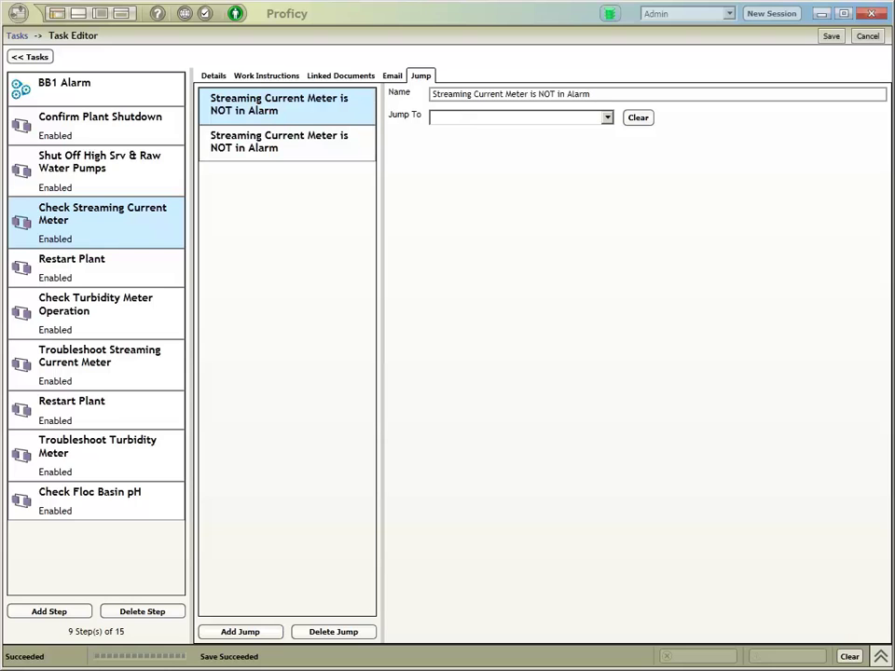
key("BackSpace")
key("BackSpace")
key("BackSpace")
key("BackSpace")
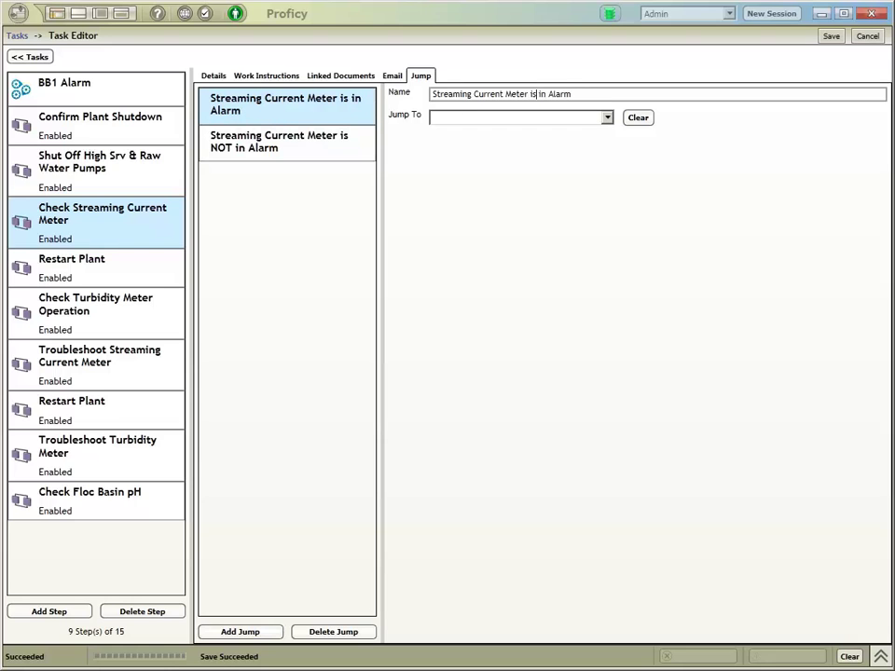
Set the "Streaming Current Meter is in Alarm" jump's destination to the second Restart Plant step and save the task.
key("Tab")
key("alt+Down")
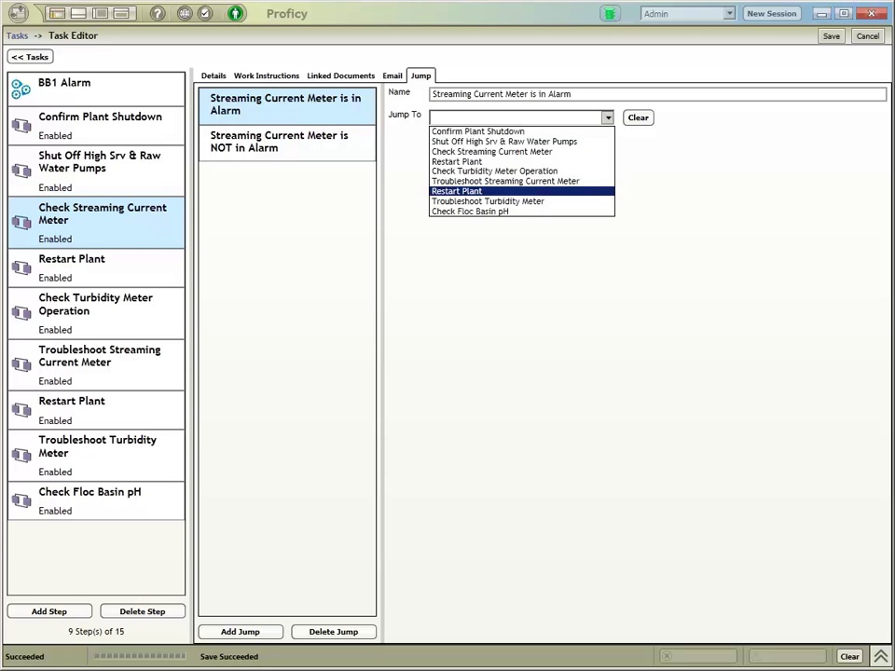
key("Return")
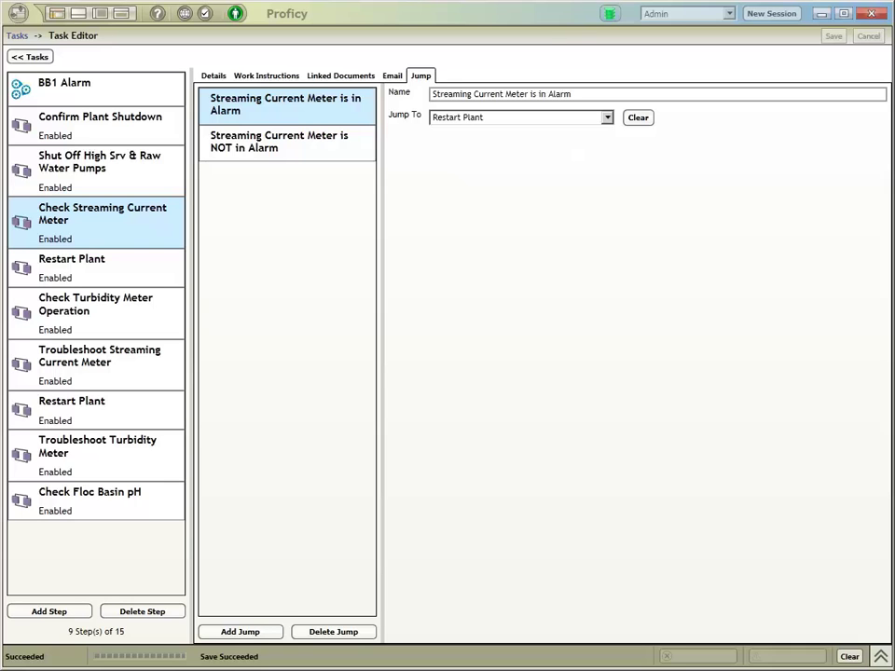
Add a jump named "Turbidity Meter is OK" to the Check Turbidity Meter Operation step.
left_click(94, 313)
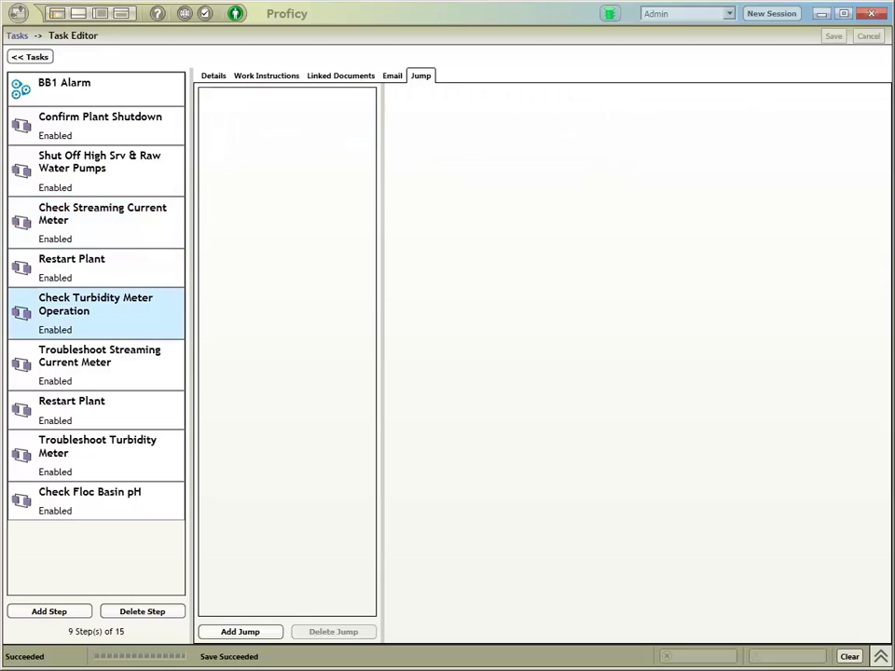
left_click(239, 631)
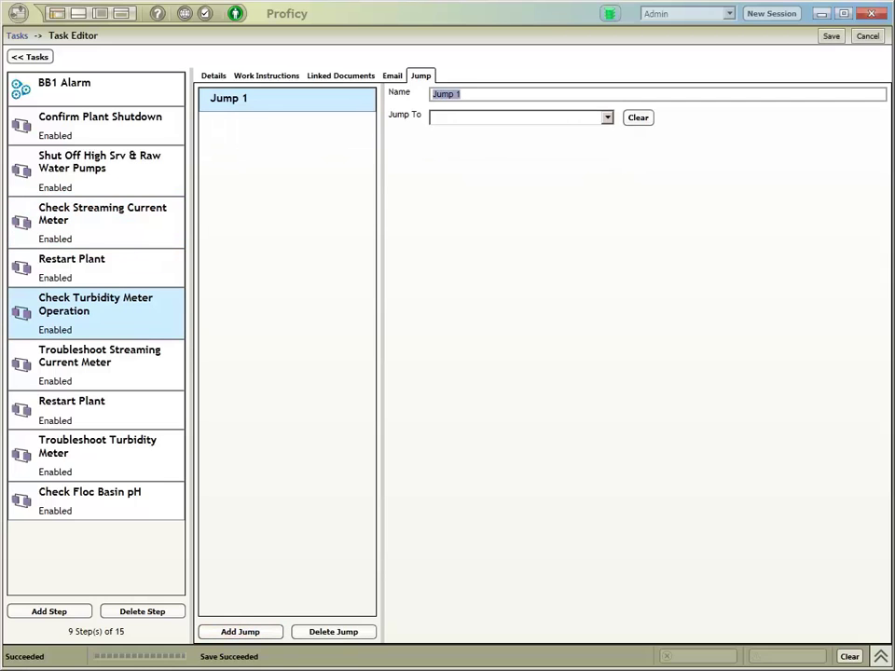
type("Turn")
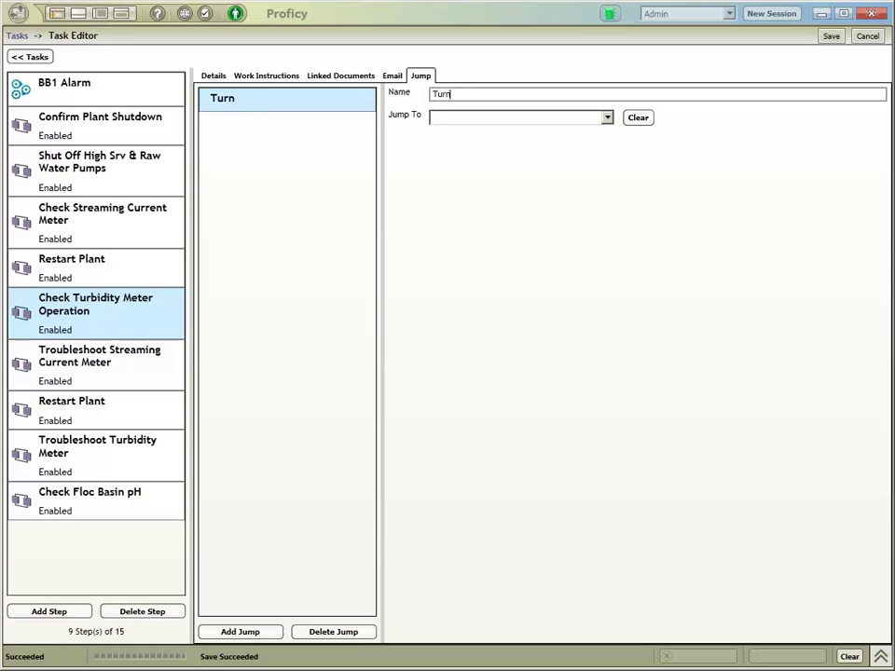
key("BackSpace")
type("idity Meter")
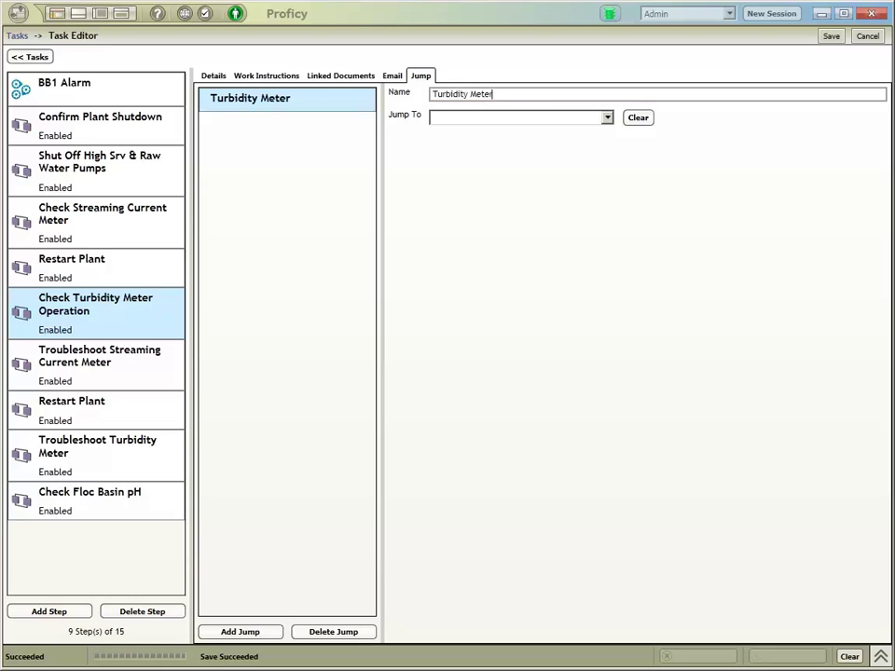
type(" is OK")
Set the "Turbidity Meter is OK" jump's destination to Troubleshoot Streaming Current Meter and save the task.
left_click(607, 117)
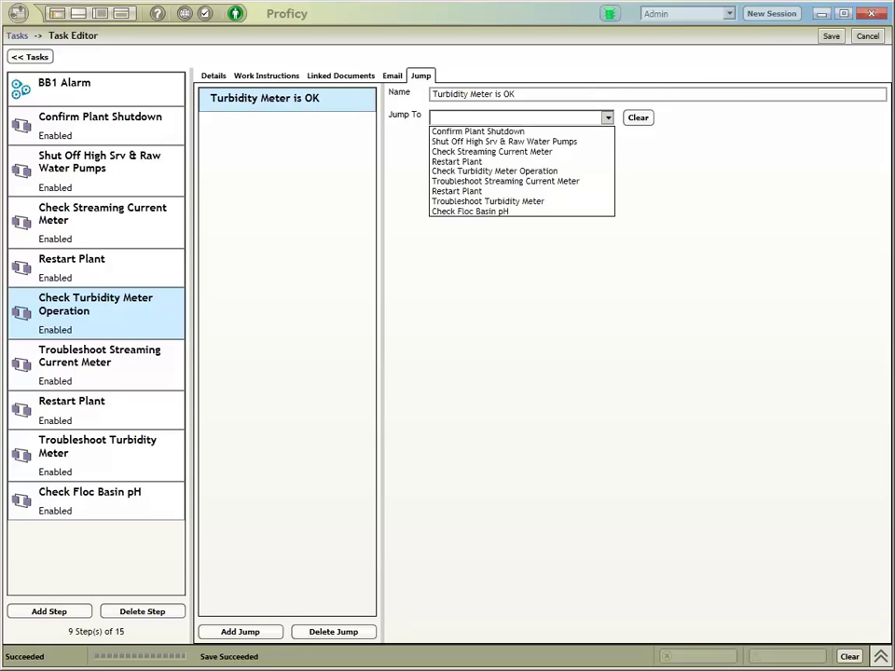
key("Down")
key("Down")
key("Down")
key("Down")
key("Down")
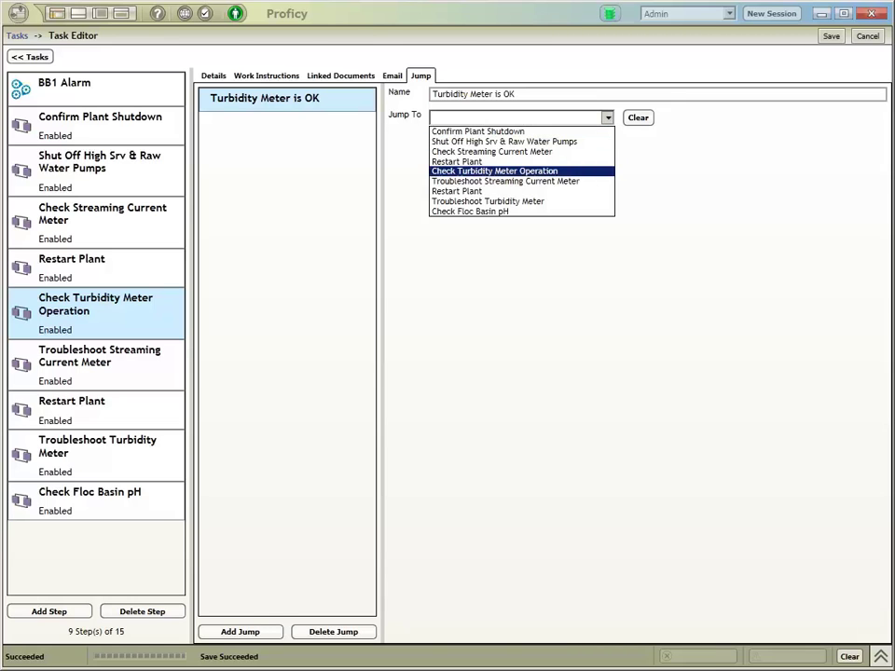
key("Down")
key("Return")
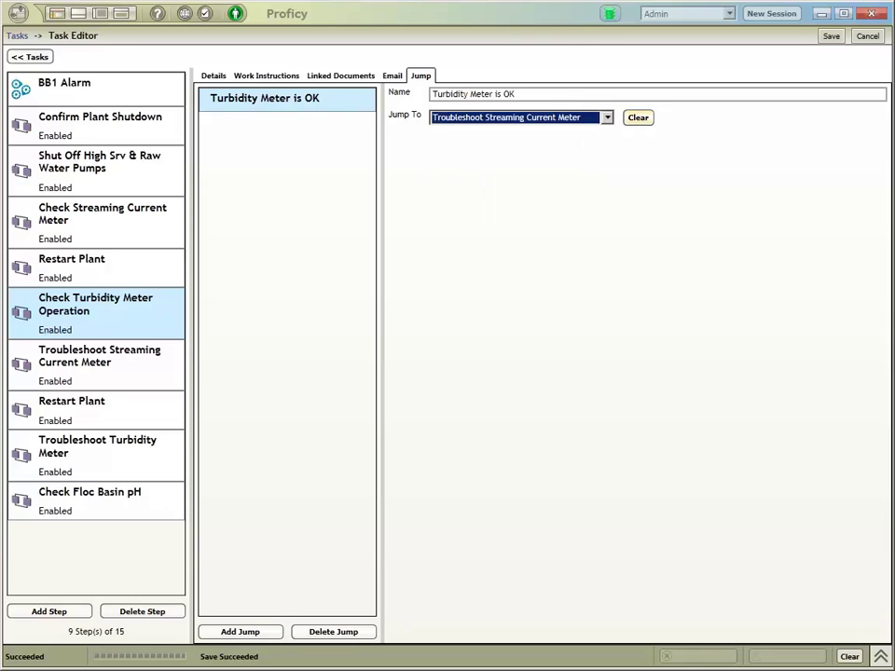
key("ctrl+s")
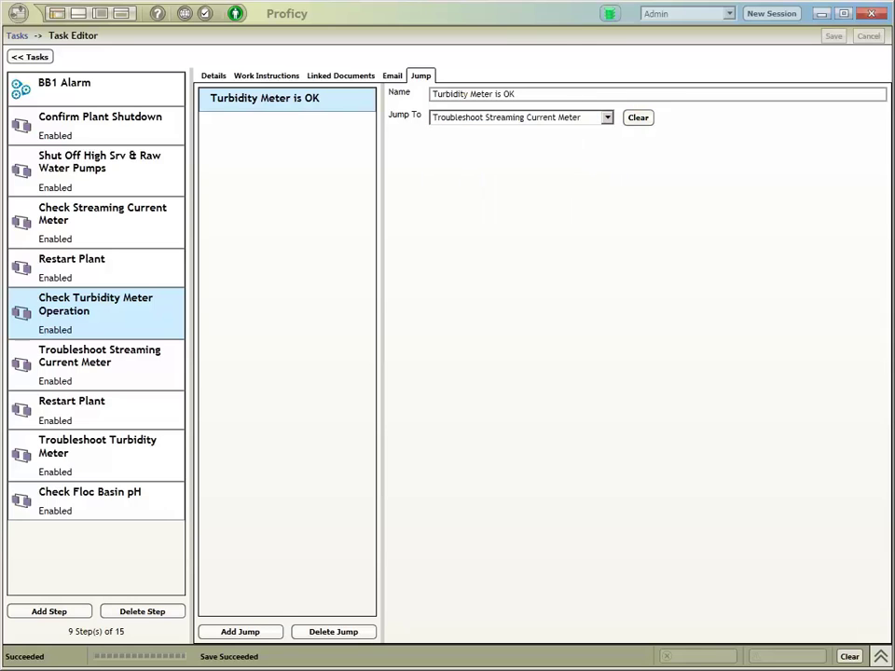
Add a second jump to the Check Turbidity Meter Operation step, reusing the first jump's name changed to "Turbidity Meter is NOT OK".
key("shift+Tab")
key("ctrl+c")
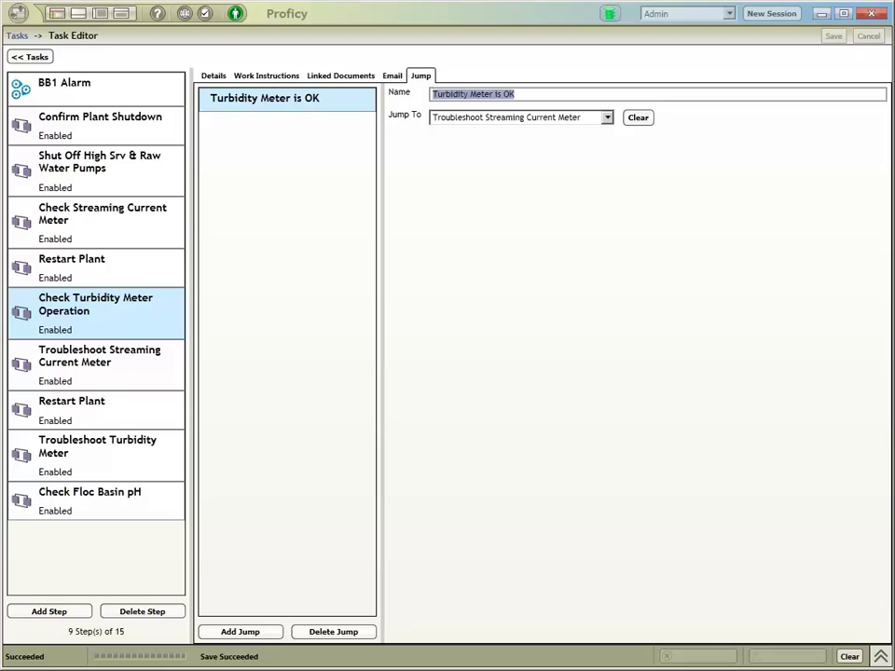
key("ctrl+n")
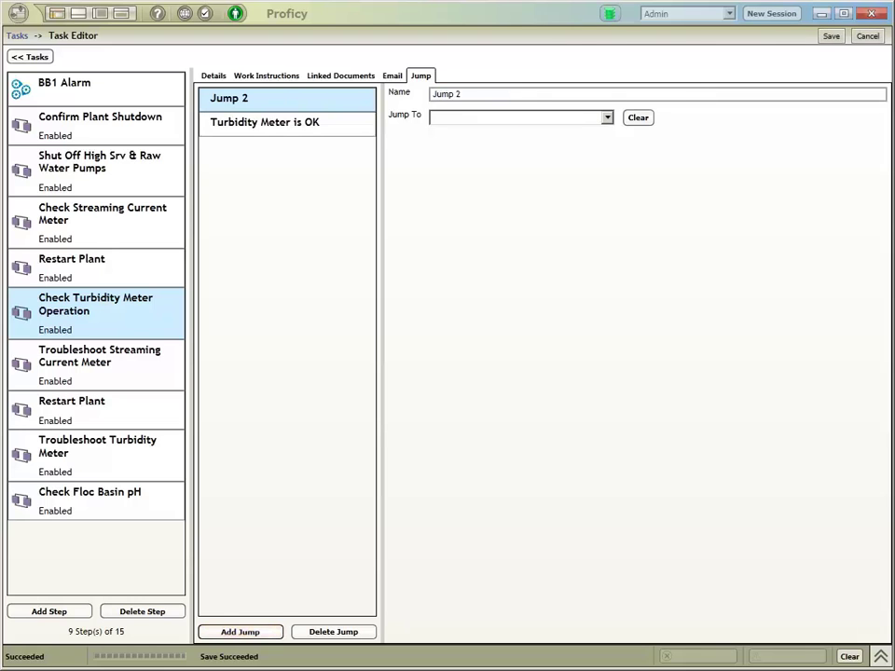
key("ctrl+v")
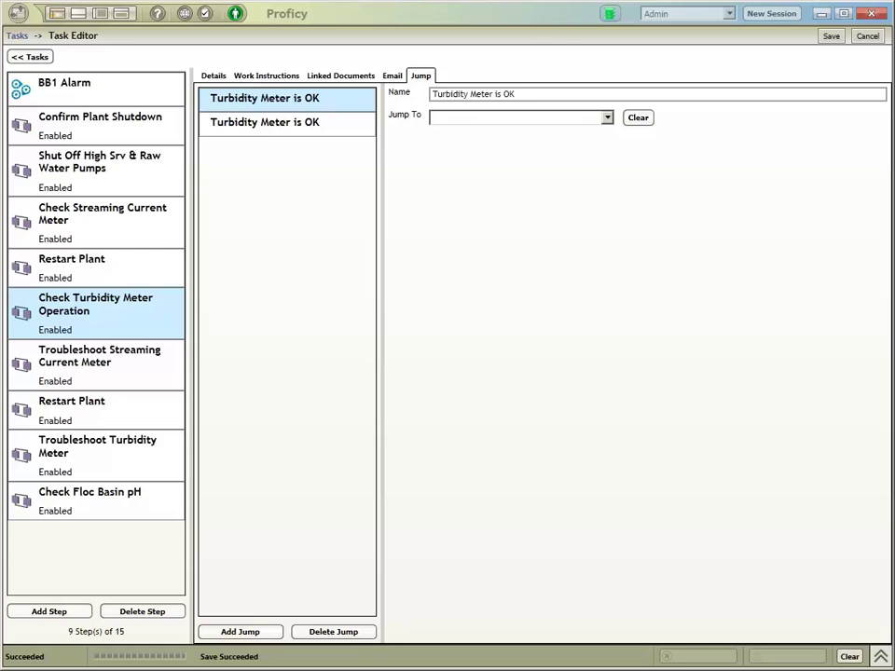
type("NOT")
Set the "Turbidity Meter is NOT OK" jump's destination to Troubleshoot Turbidity Meter and save the task.
left_click(607, 118)
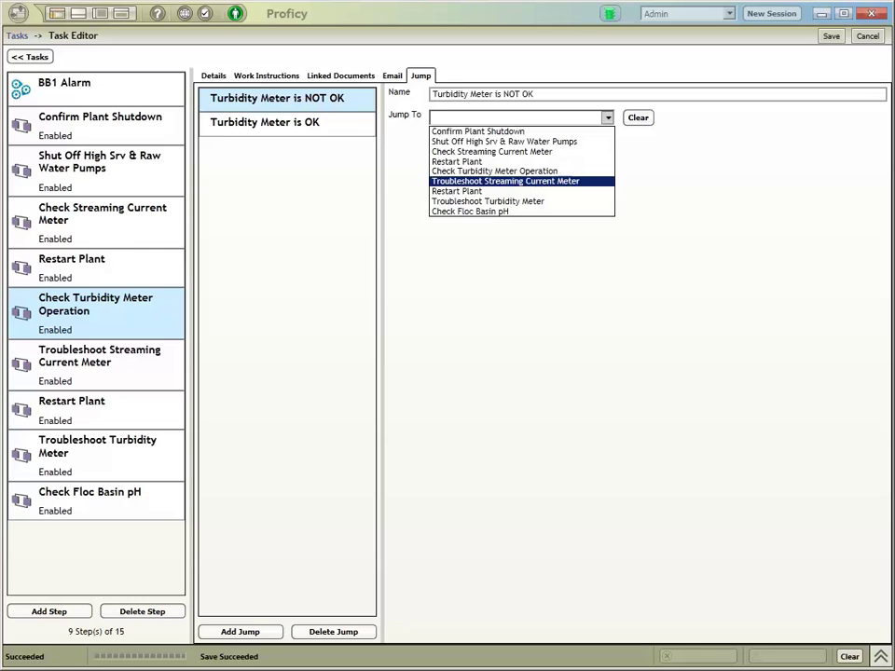
key("Down")
key("Down")
key("Return")
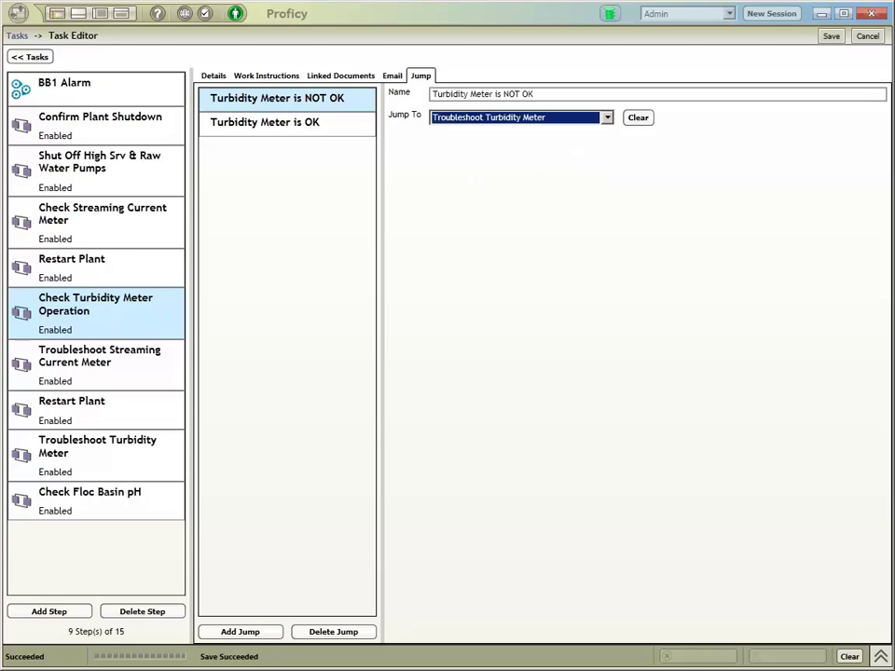
key("ctrl+s")
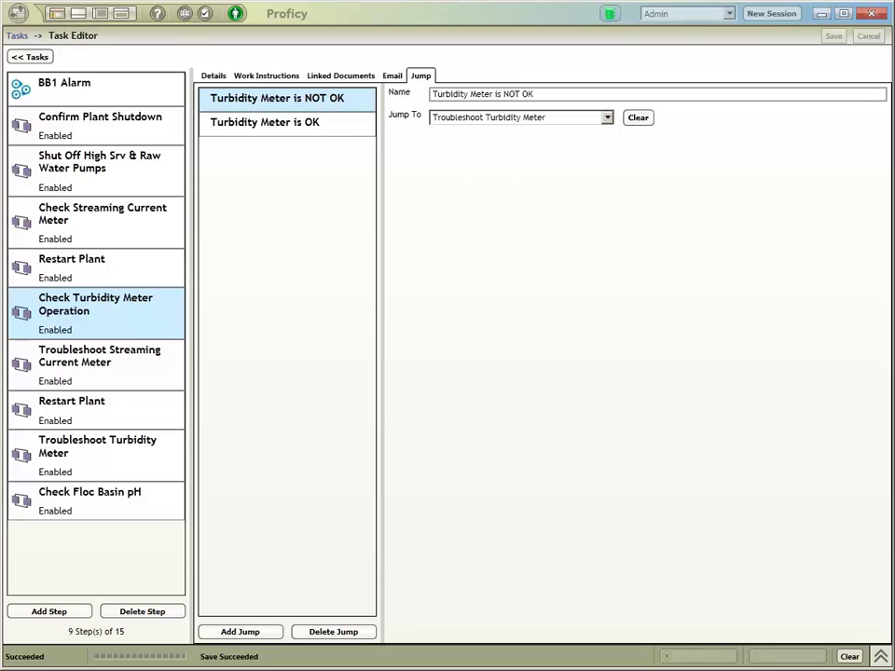
Add a jump named "Meter is OK" to the Troubleshoot Streaming Current Meter step.
left_click(99, 361)
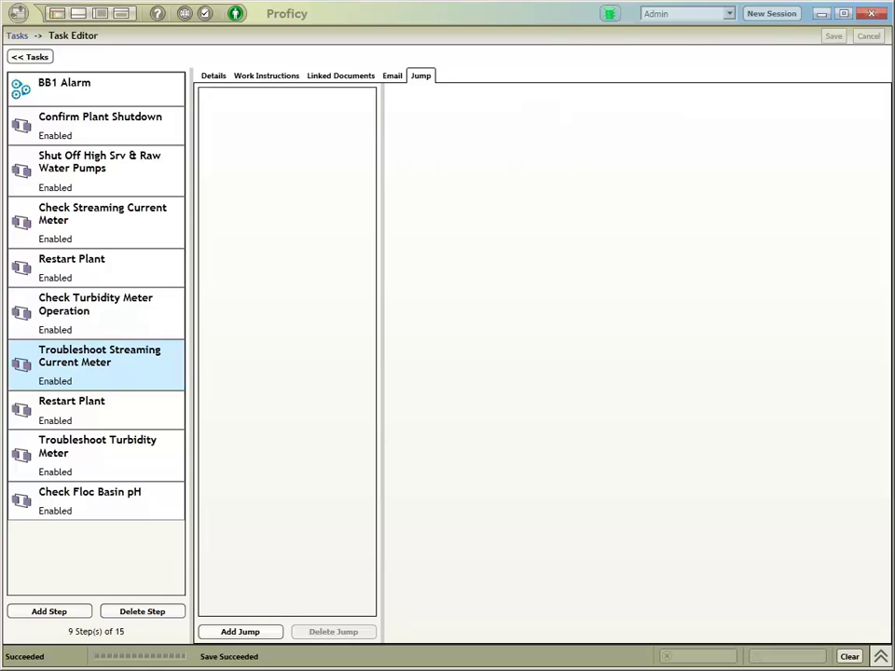
left_click(240, 632)
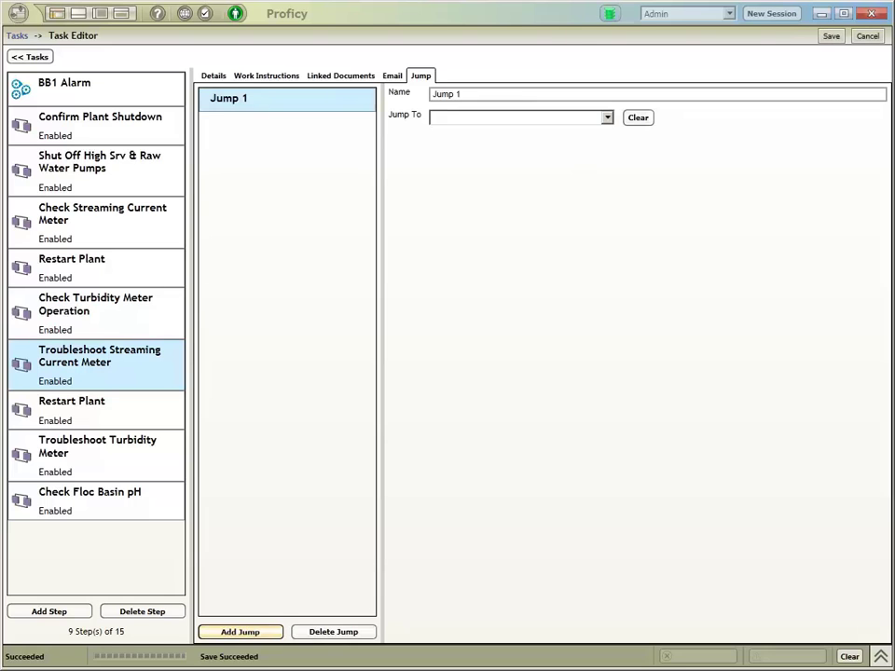
left_click(446, 94)
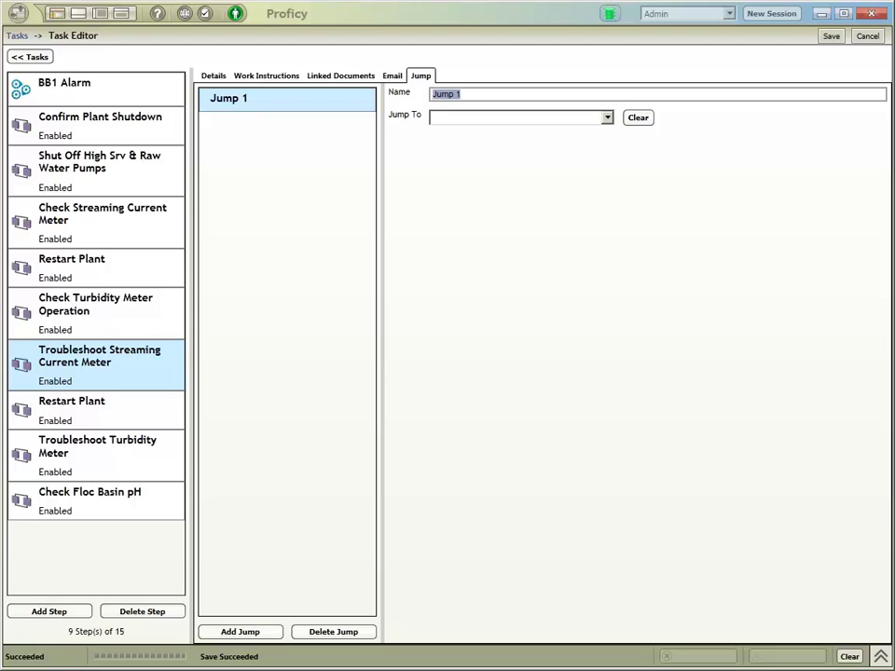
type("Meter is")
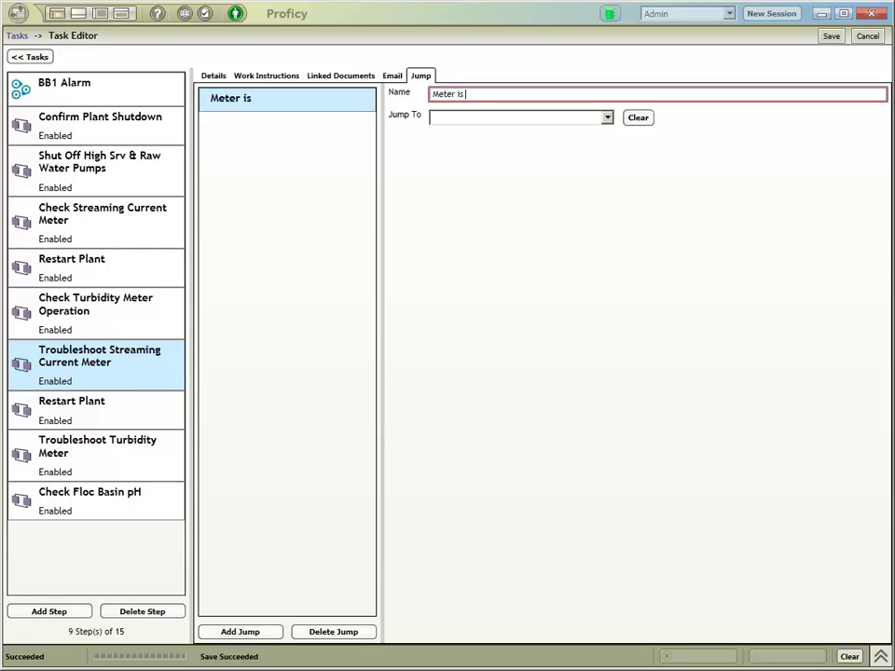
type(" OK")
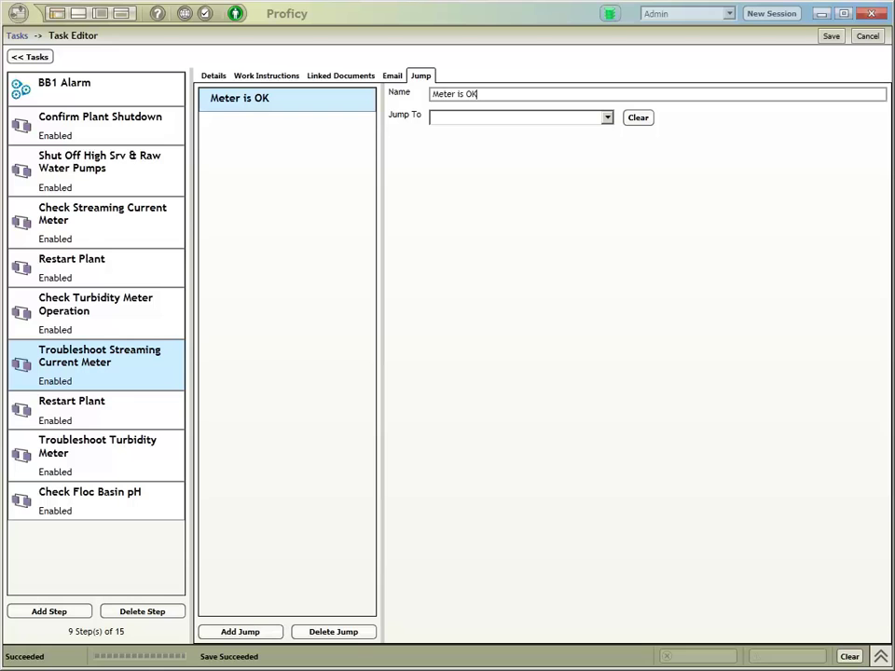
Set the "Meter is OK" jump's destination to Check Floc Basin pH and save the task.
left_click(518, 117)
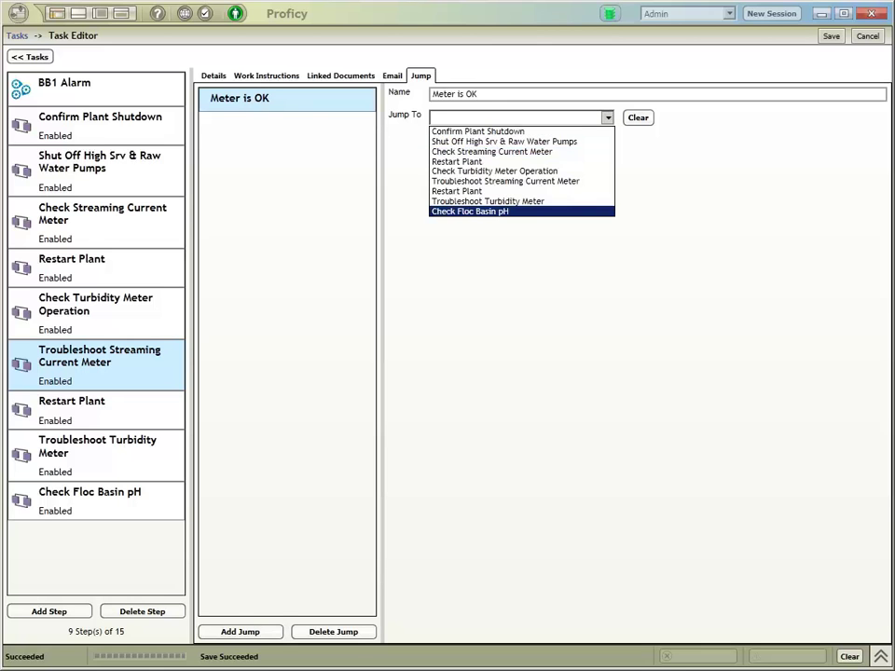
left_click(470, 211)
key("ctrl+s")
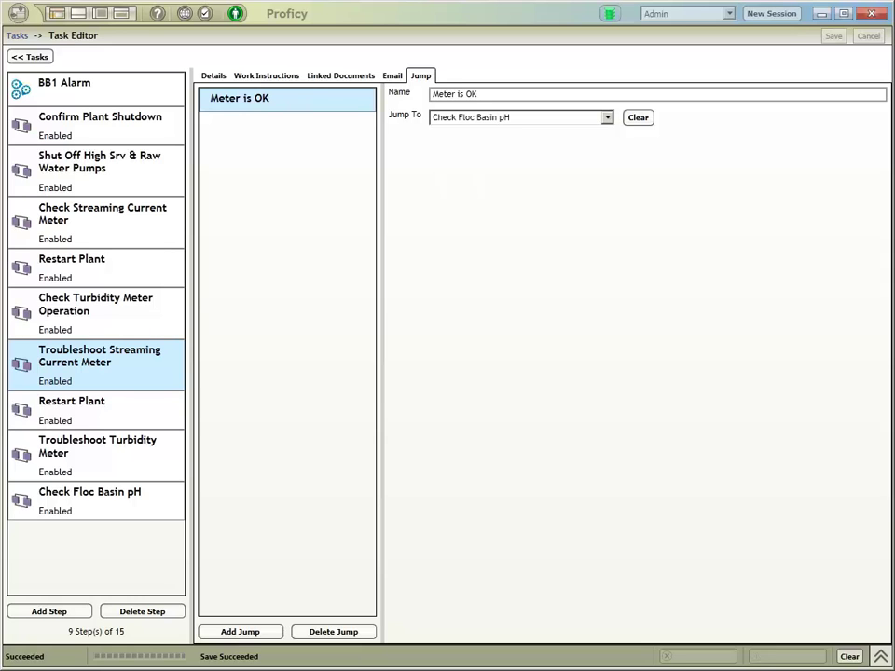
Add a schedule named "Turbidity Alarm" to the BB1 Alarm task.
left_click(93, 89)
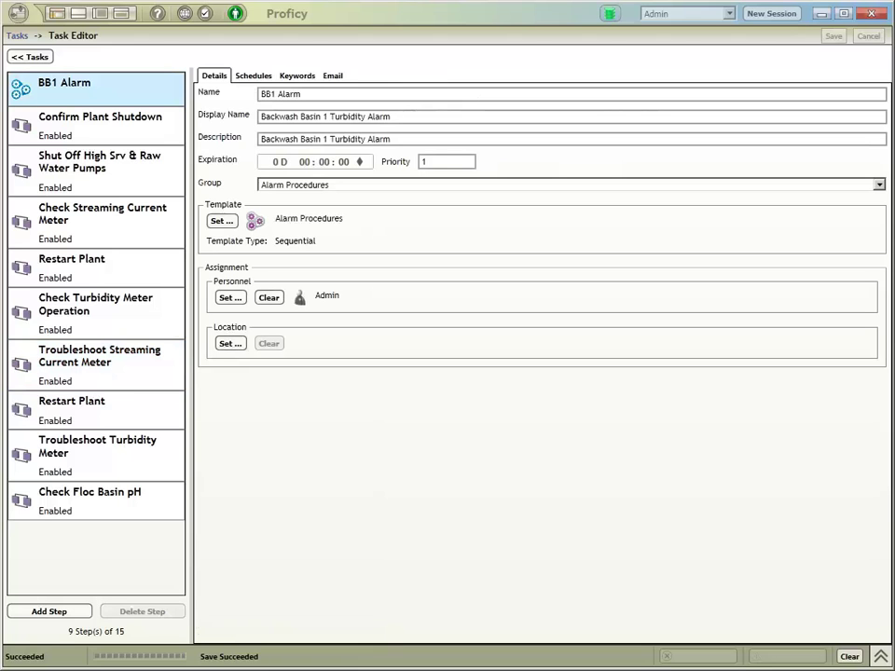
left_click(253, 75)
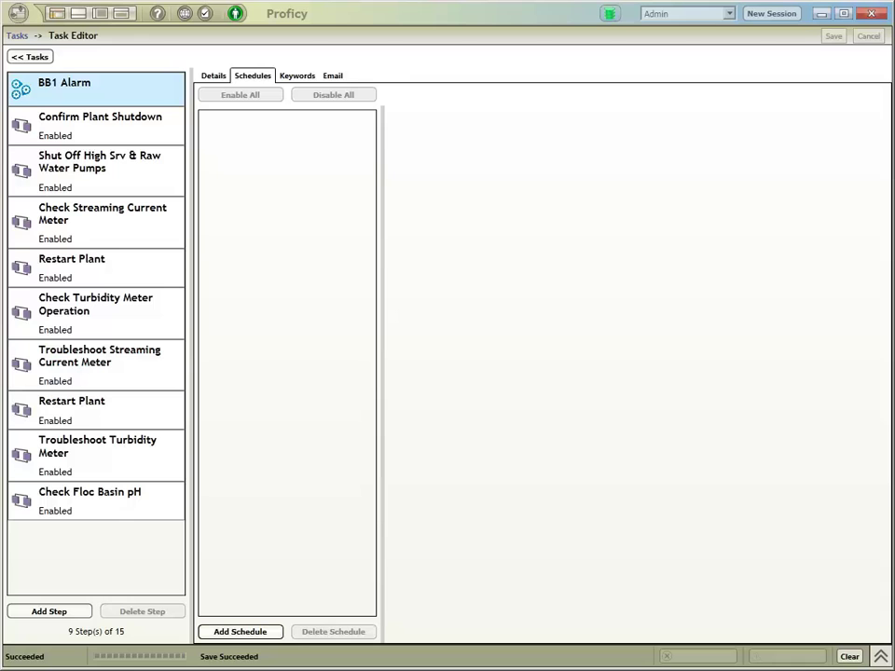
left_click(240, 631)
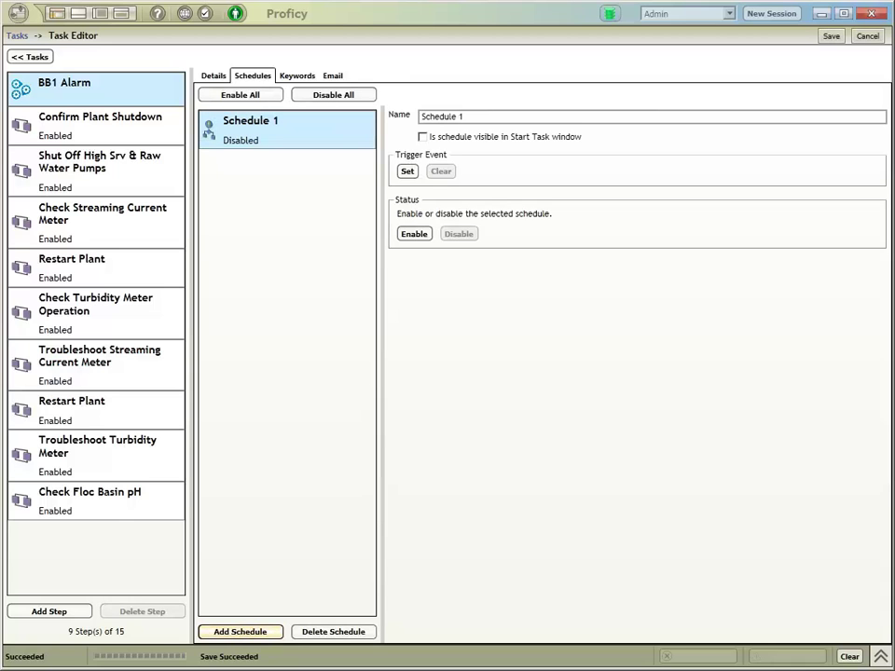
left_click(442, 116)
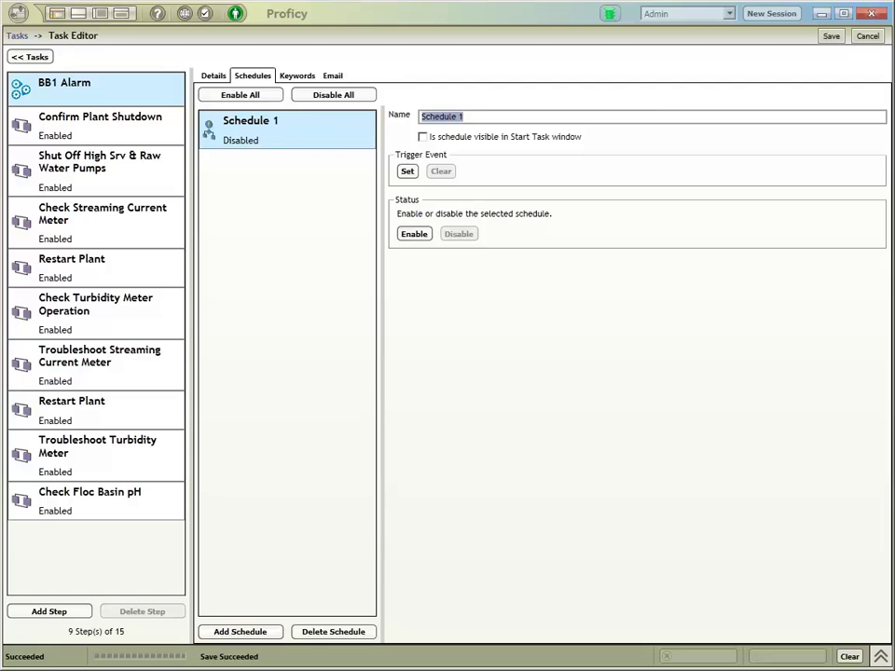
key("BackSpace")
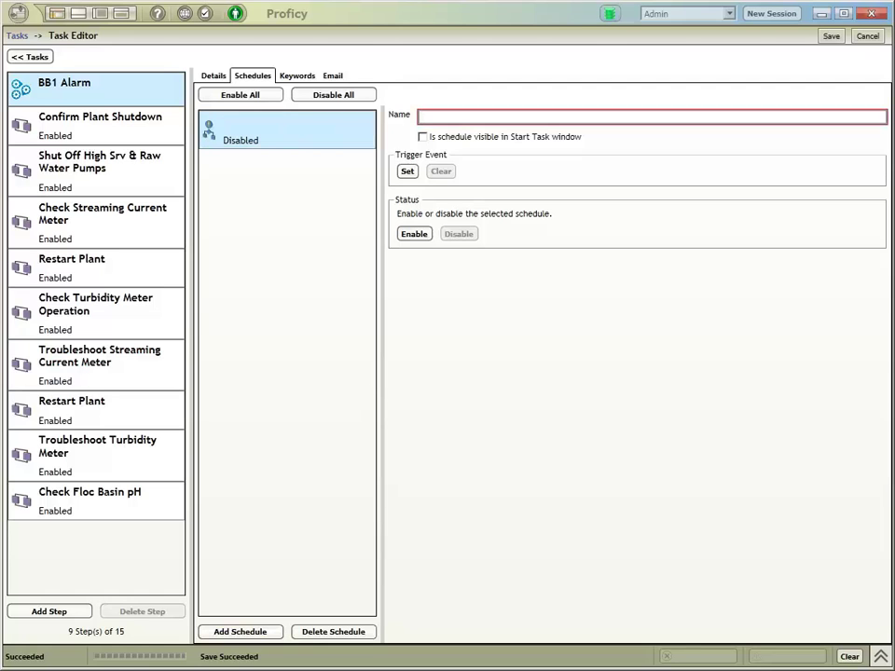
type("Turbi")
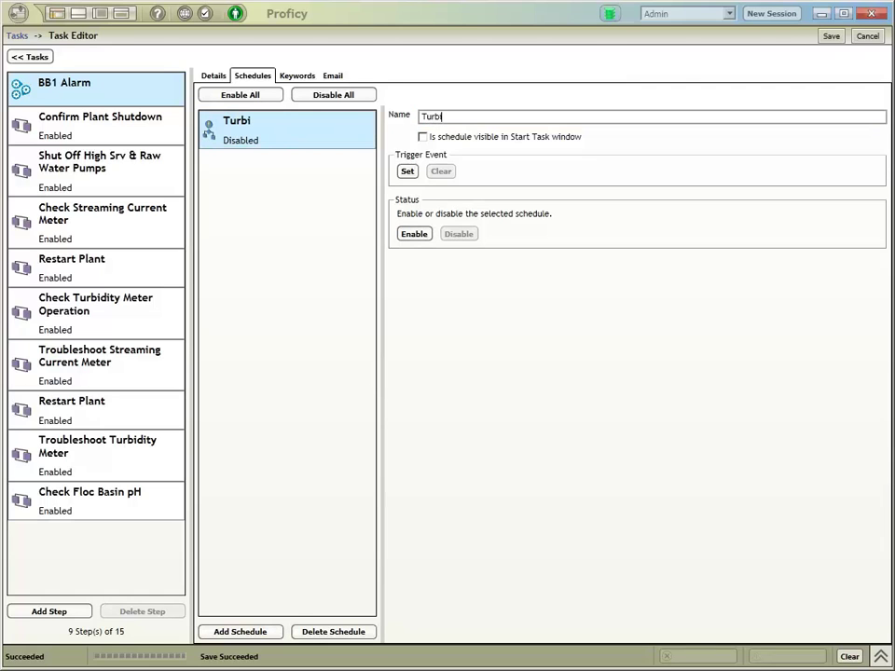
type("dity Alarm")
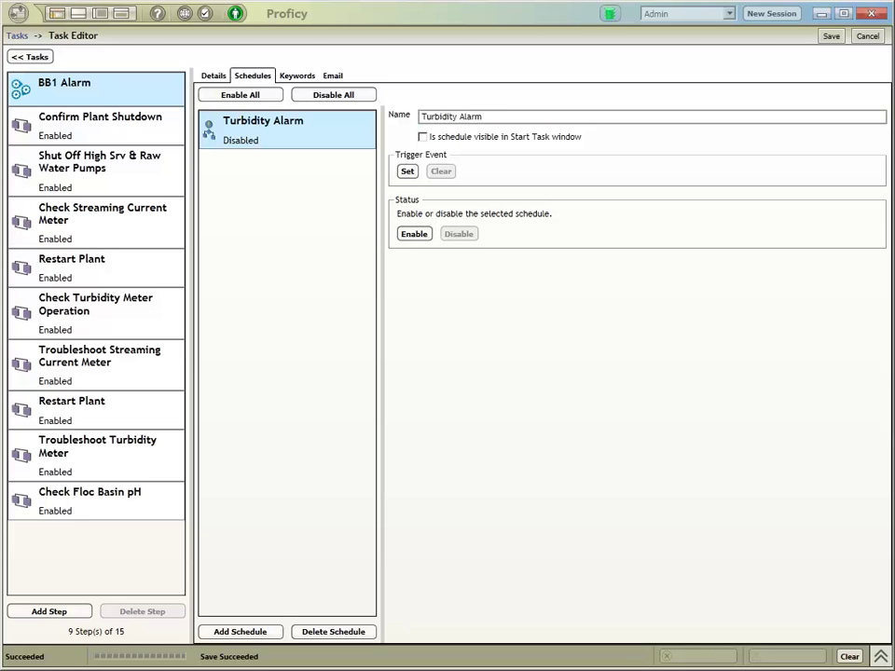
Make the Turbidity Alarm schedule visible in the Start Task window, enable it and save the task.
left_click(422, 136)
left_click(414, 234)
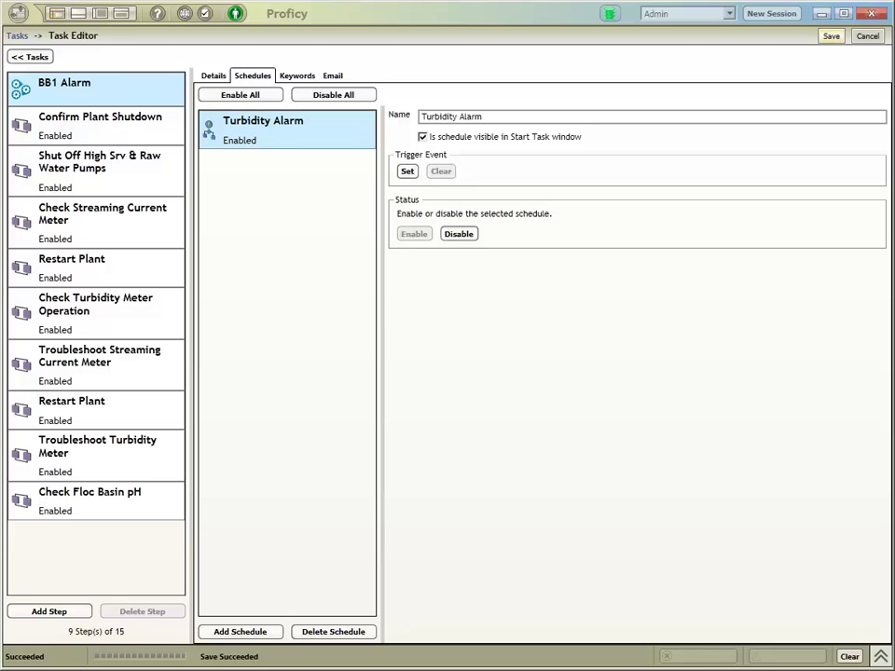
key("ctrl+s")
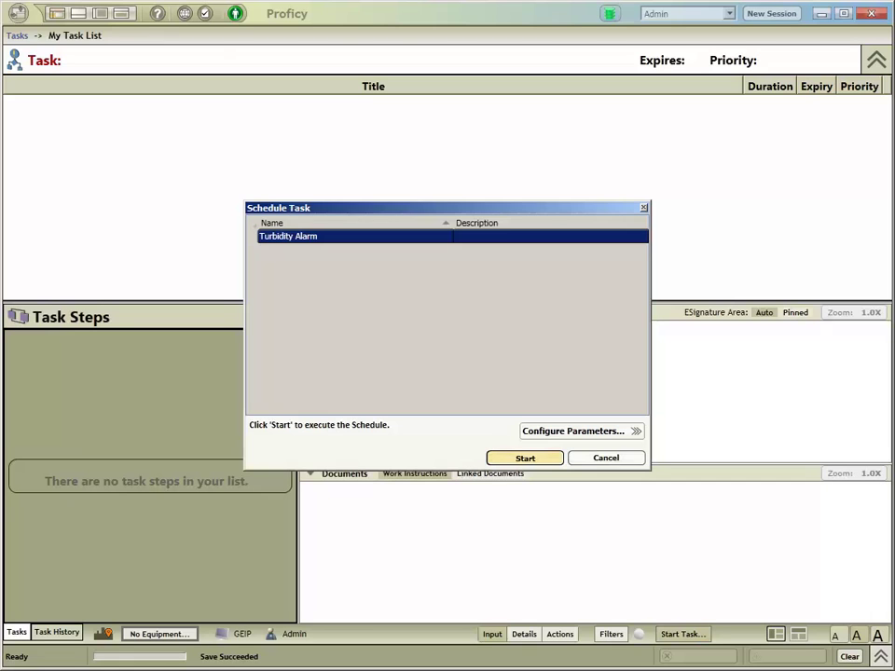
Start the Turbidity Alarm schedule and read through the work instructions of the Confirm Plant Shutdown step.
left_click(525, 458)
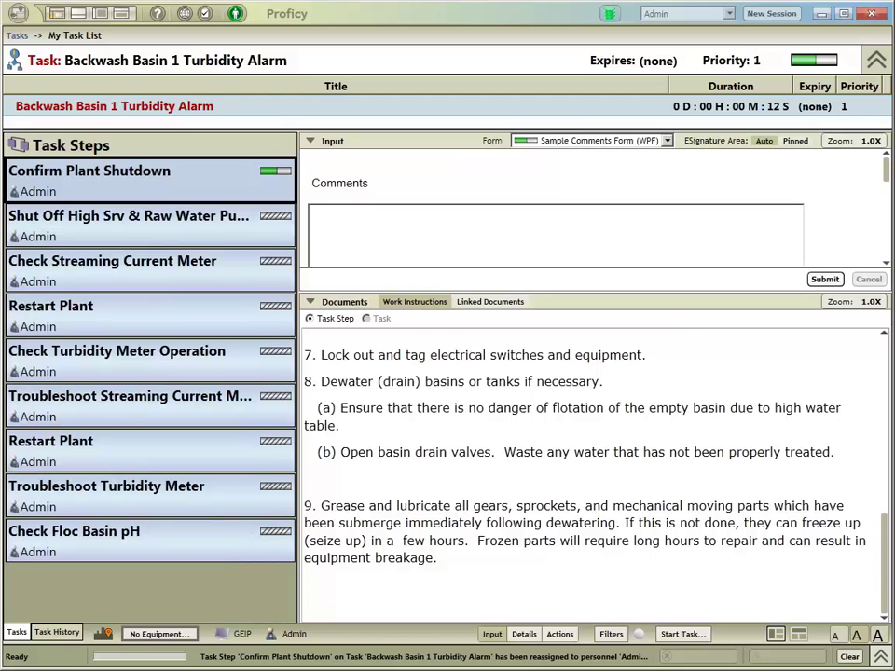
scroll(592, 471, "up", 10)
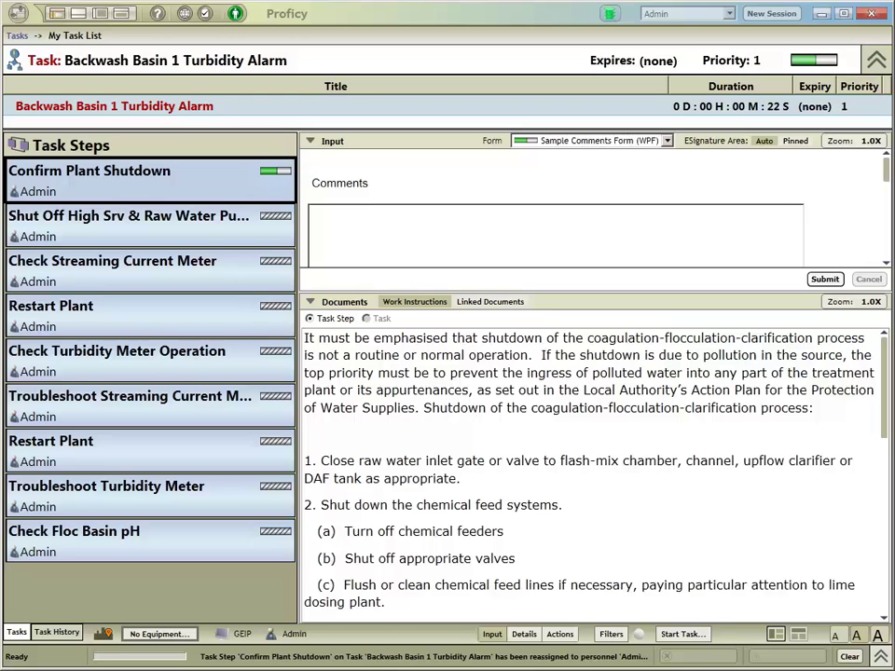
scroll(594, 466, "down", 12)
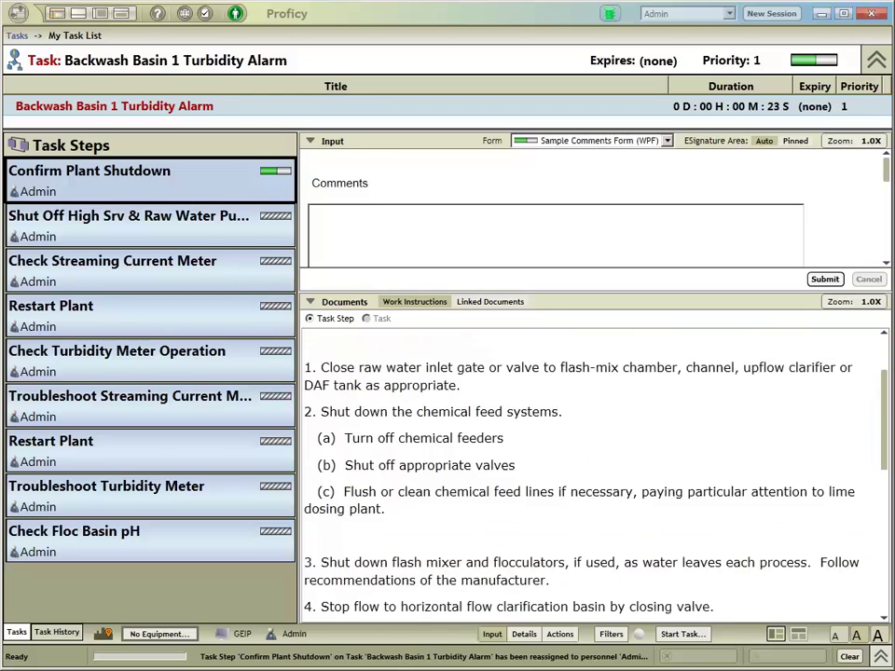
scroll(593, 466, "up", 9)
scroll(594, 467, "up", 3)
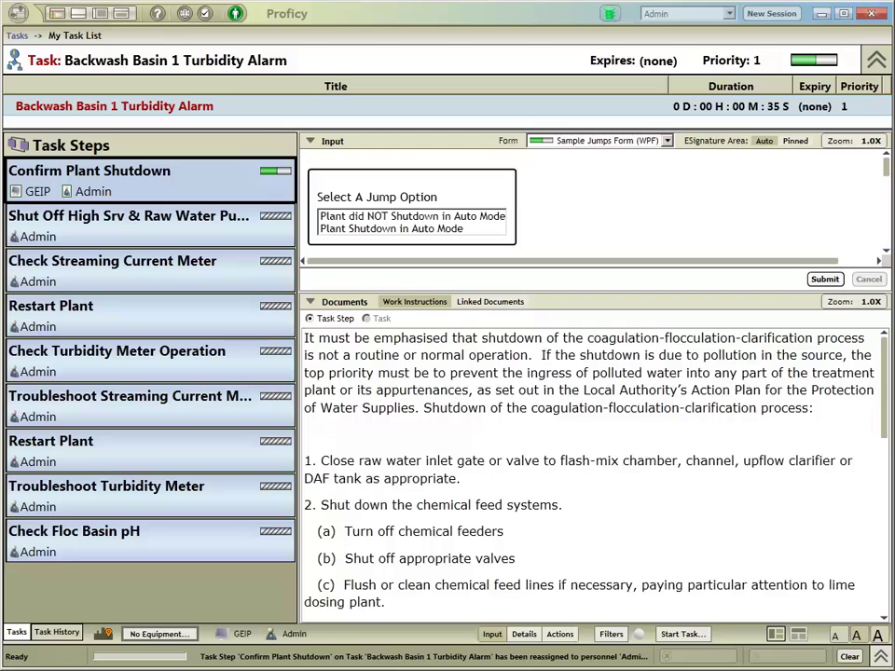
Submit Confirm Plant Shutdown with the jump "Plant did NOT Shutdown in Auto Mode", and complete the Shut Off High Srv & Raw Water Pumps step.
left_click(412, 215)
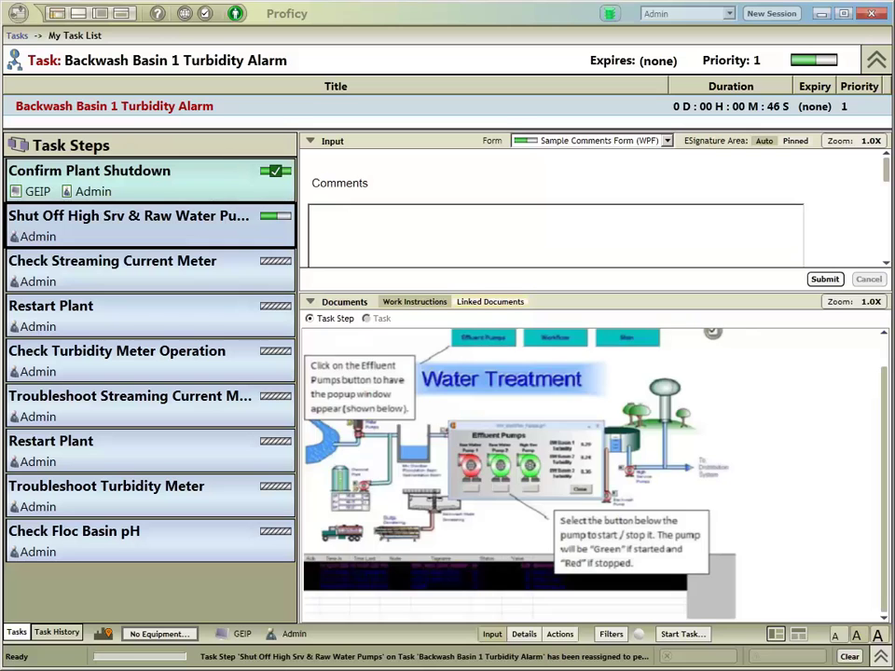
left_click(490, 301)
left_click(414, 301)
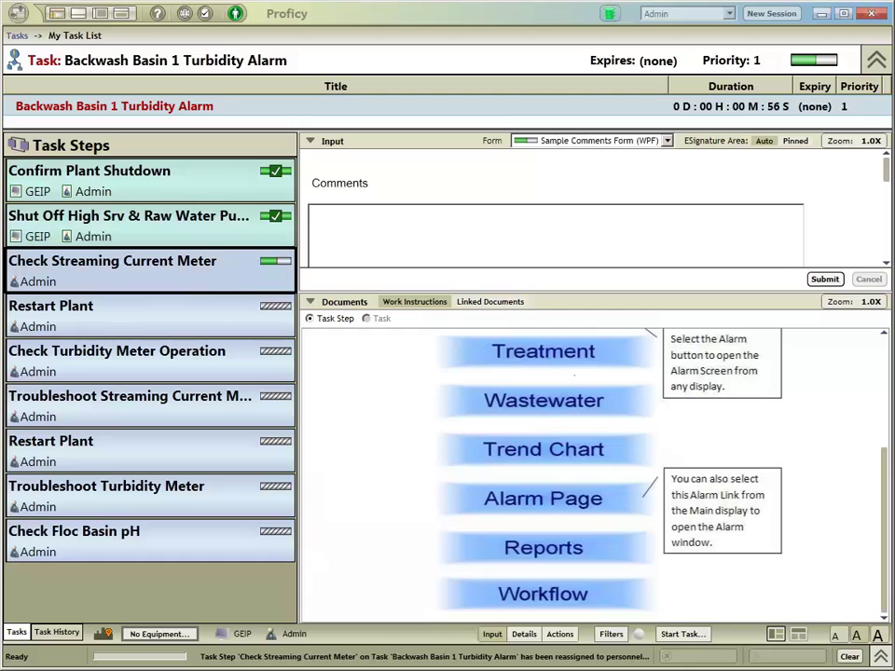
View the linked Current Straming Meter document for Check Streaming Current Meter, and submit that step with the jump "Streaming Current Meter is in Alarm".
scroll(592, 471, "up", 4)
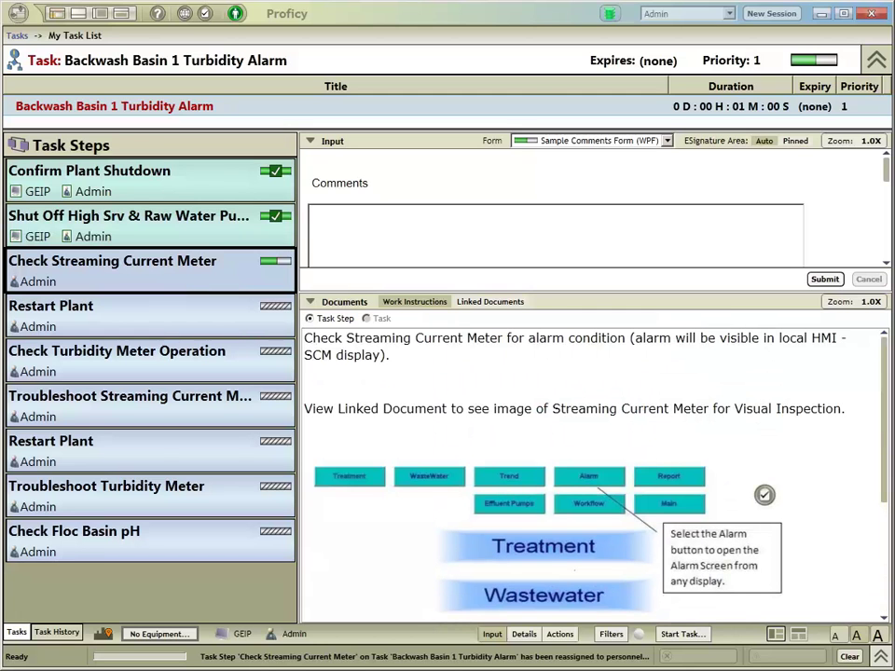
left_click(491, 301)
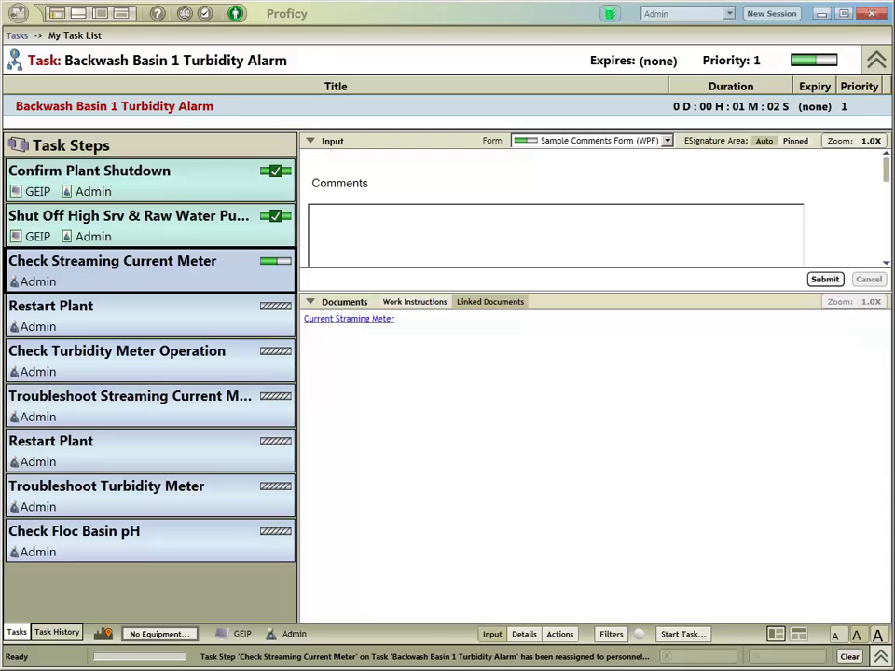
left_click(349, 318)
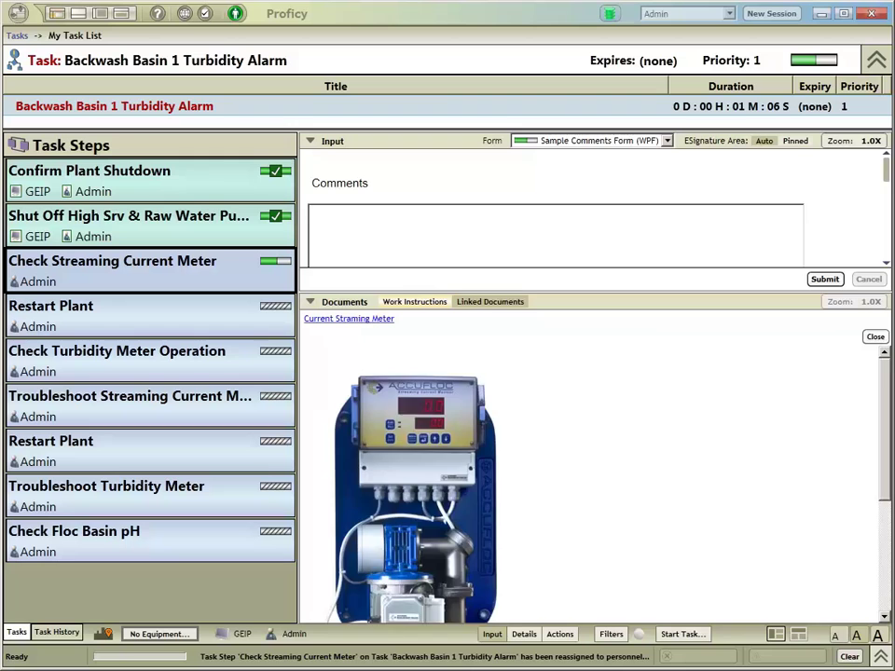
left_click(414, 301)
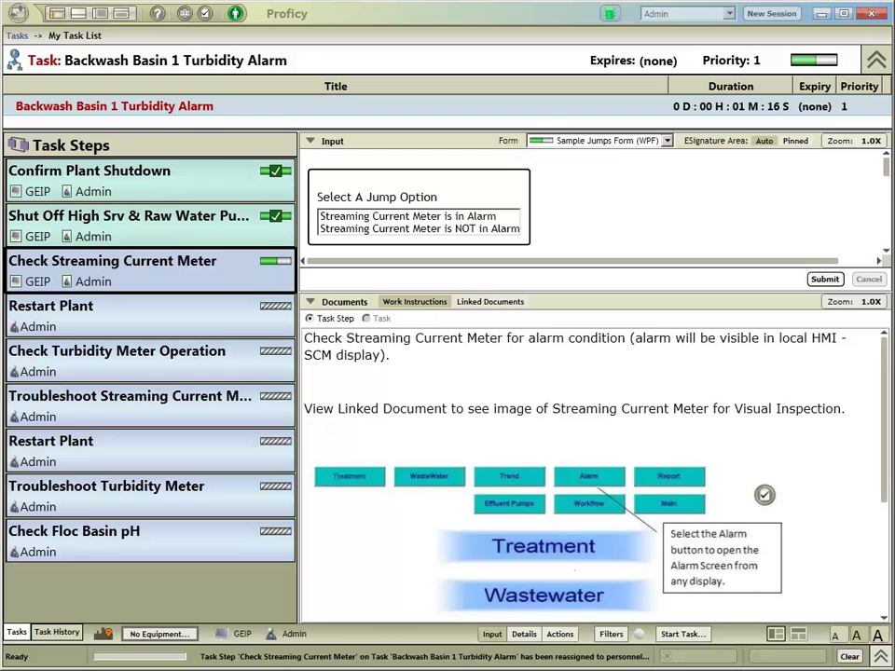
left_click(408, 216)
key("Tab")
key("Return")
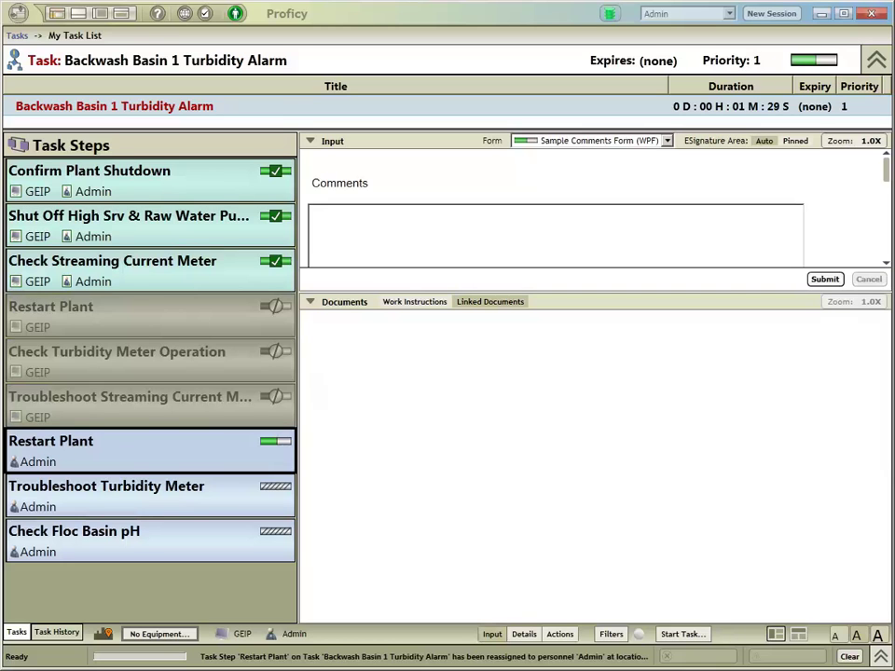
mouse_move(56, 322)
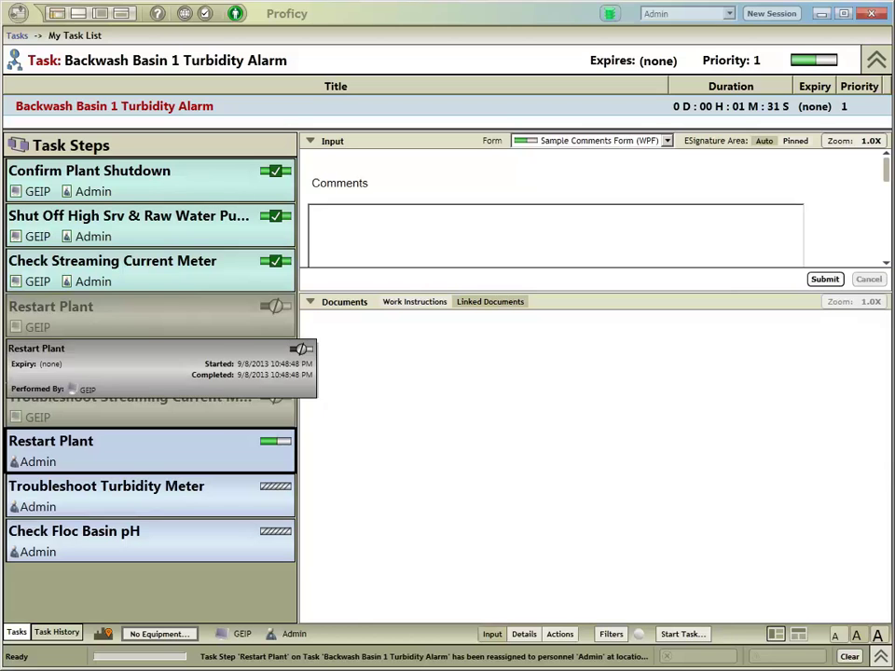